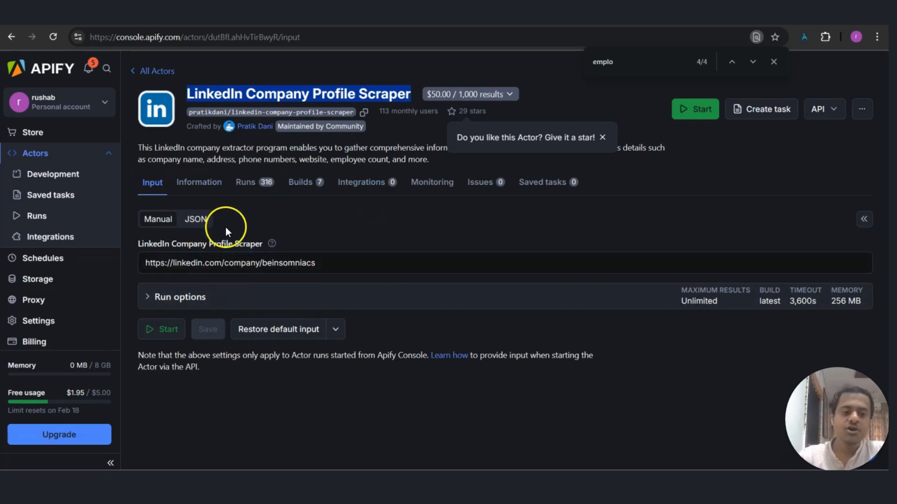
Step: Examine the LinkedIn Company Profile Scraper's input as JSON with its url field, then return to the manual input view
left_click(197, 220)
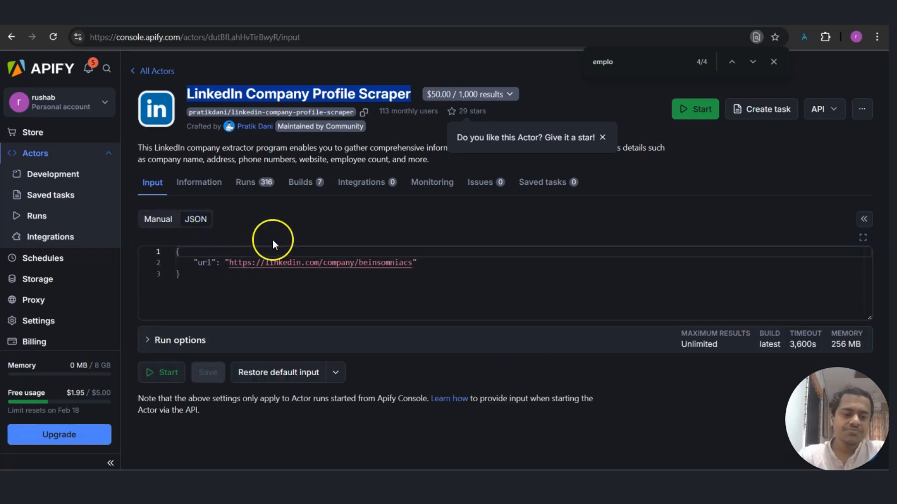
left_click_drag(196, 249, 225, 290)
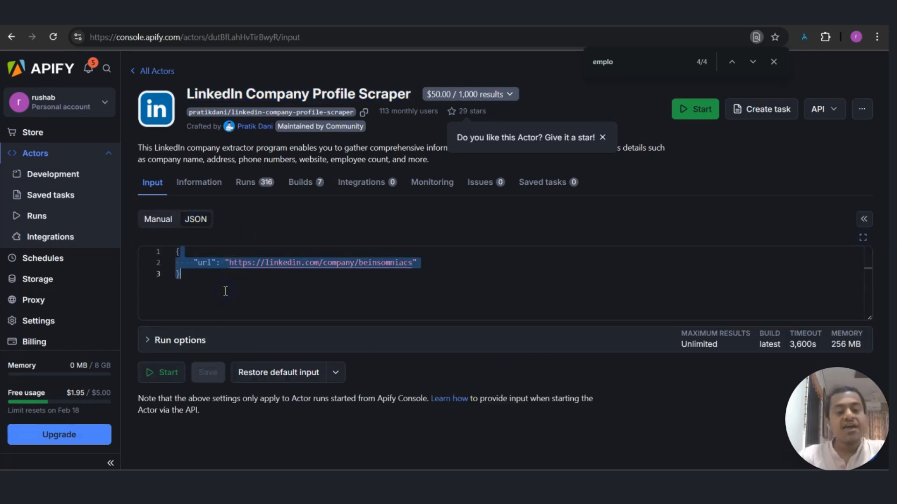
left_click(225, 291)
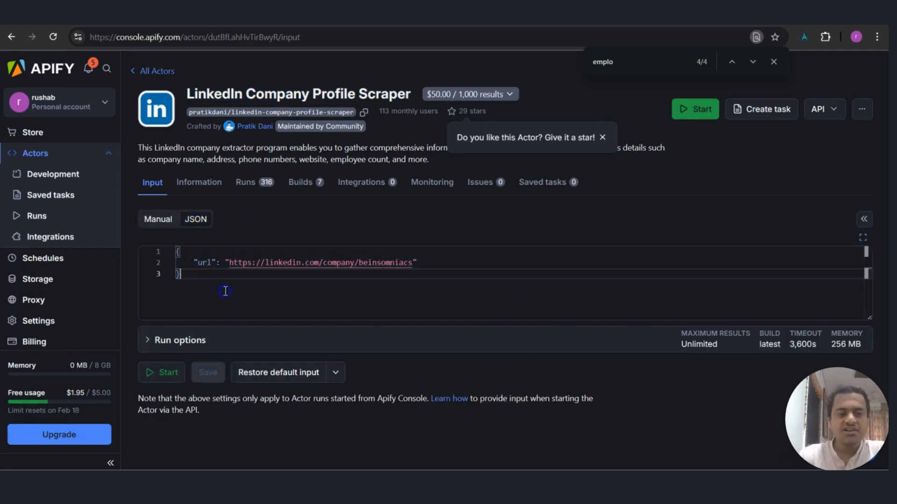
key("ctrl+a")
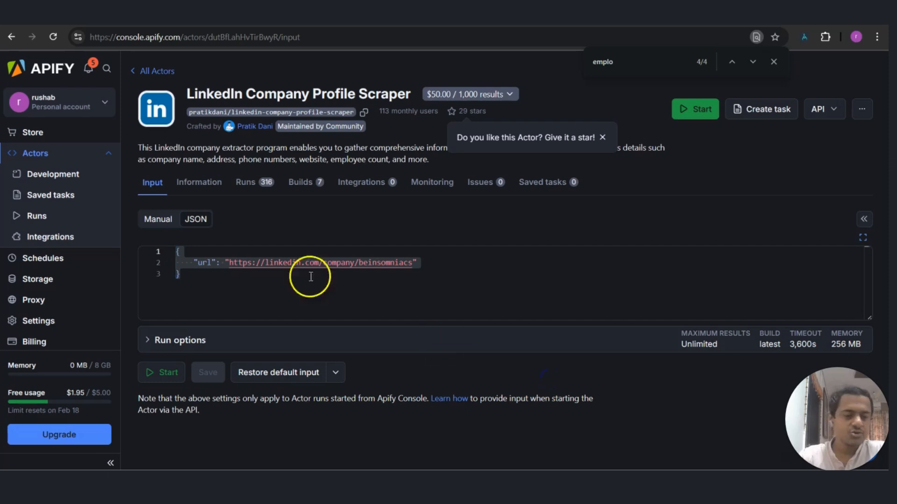
left_click(159, 219)
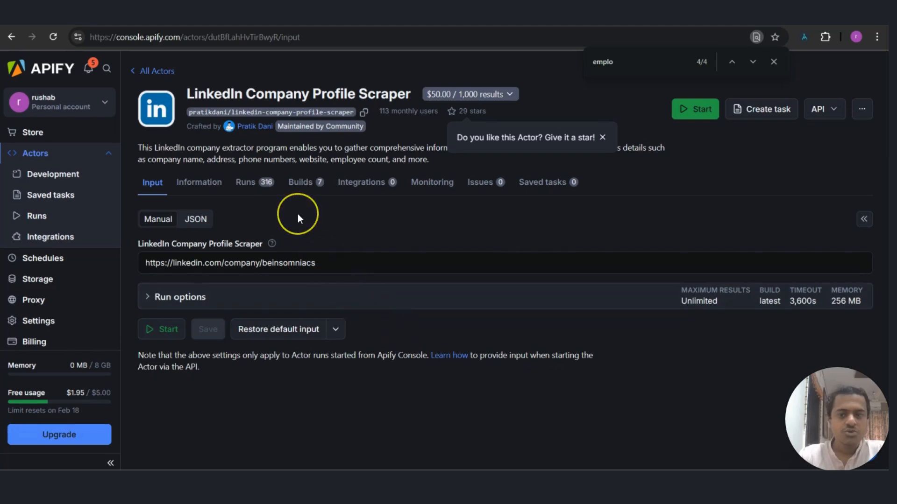
Step: Switch to n8n and add a manual trigger as the first step of the new workflow
left_click(98, 416)
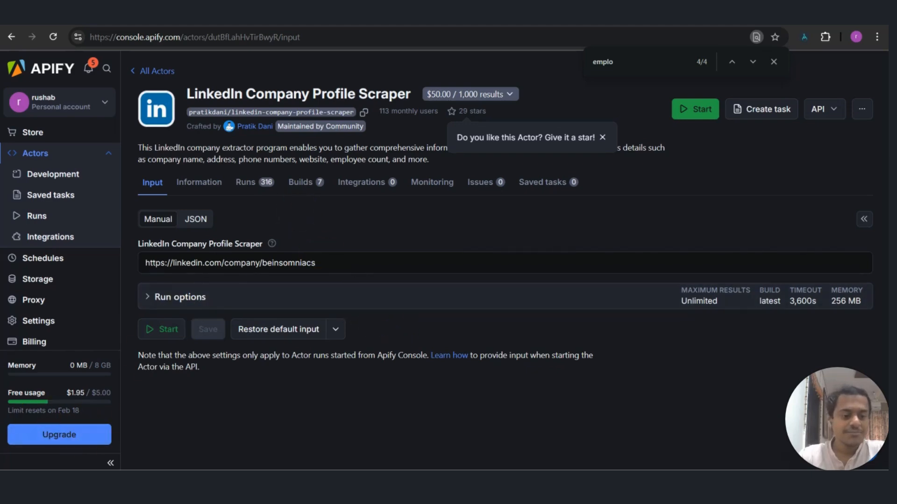
left_click(509, 288)
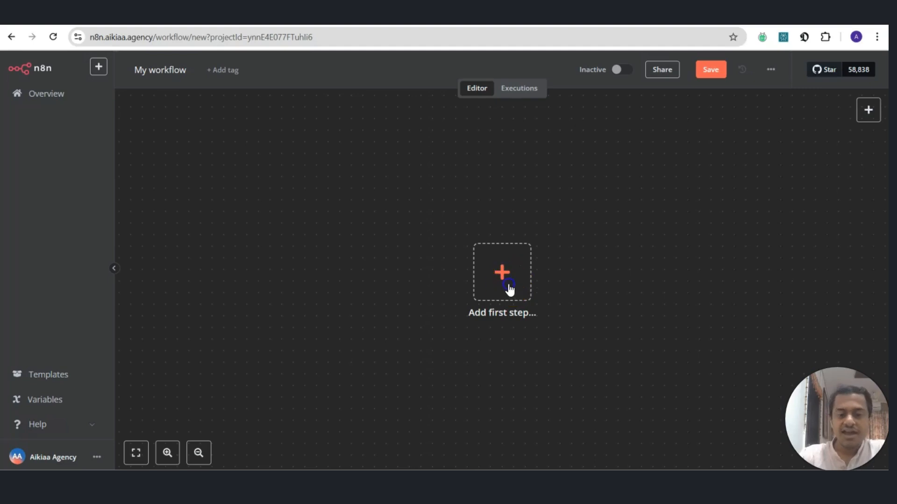
left_click(721, 192)
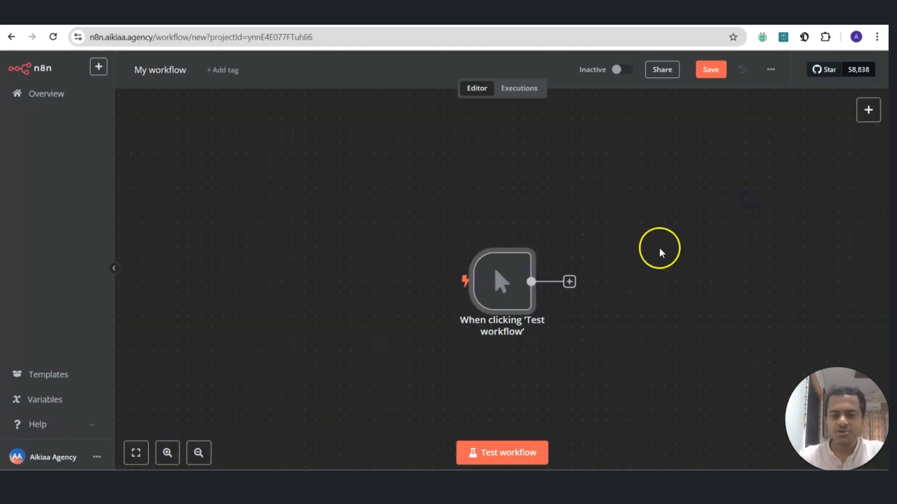
Step: Add an HTTP Request node after the manual trigger and return to the canvas
left_click(568, 282)
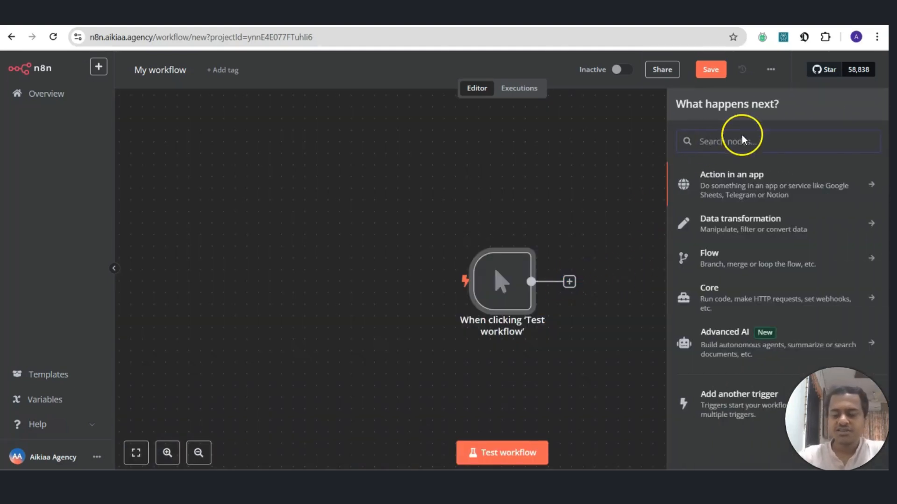
type("http")
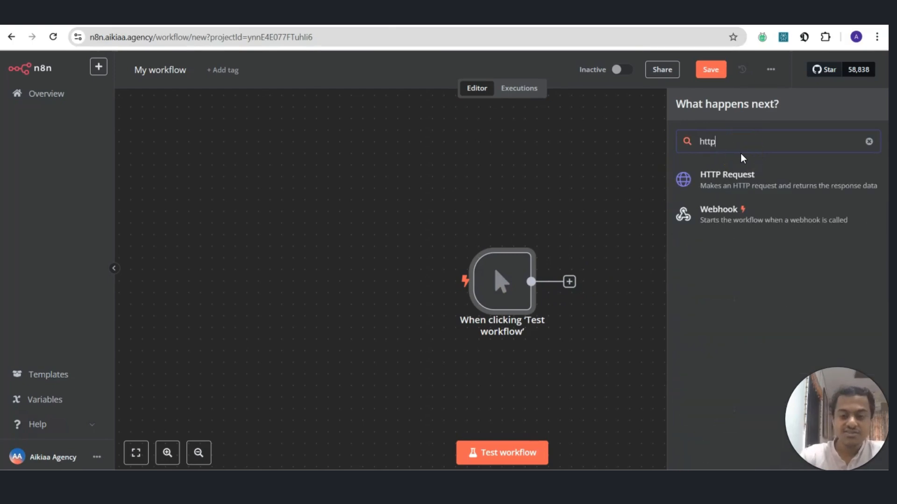
left_click(746, 176)
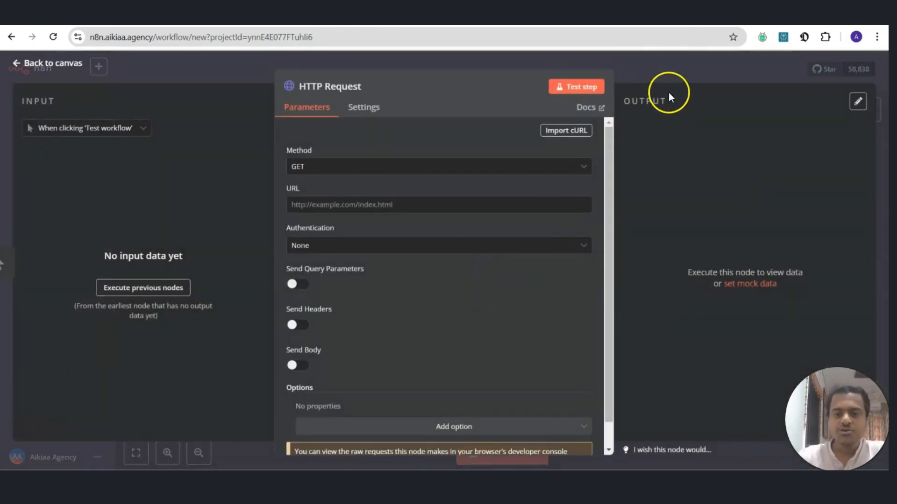
left_click(690, 77)
scroll(534, 156, "right", 5)
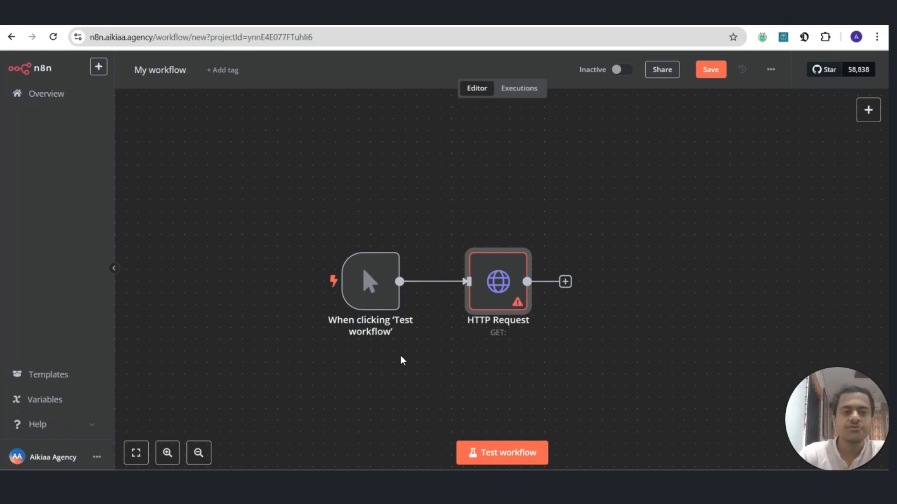
double_click(496, 280)
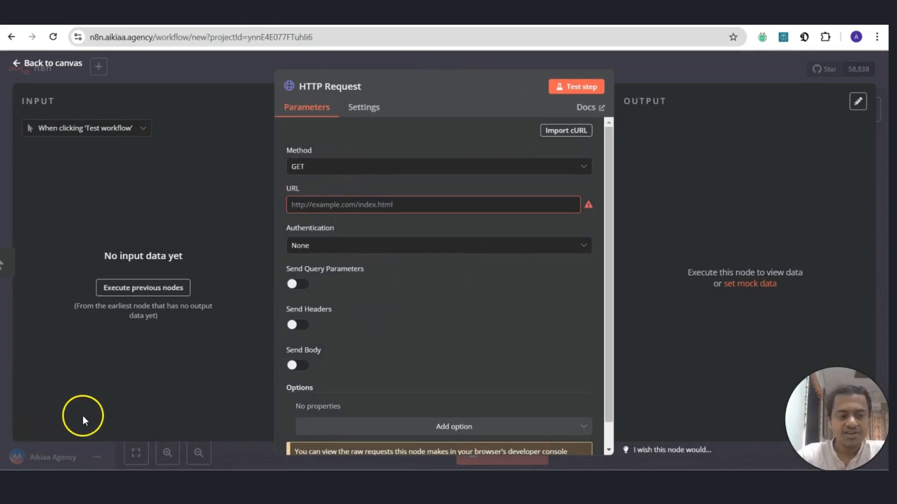
key("alt+Tab")
left_click_drag(64, 52, 302, 52)
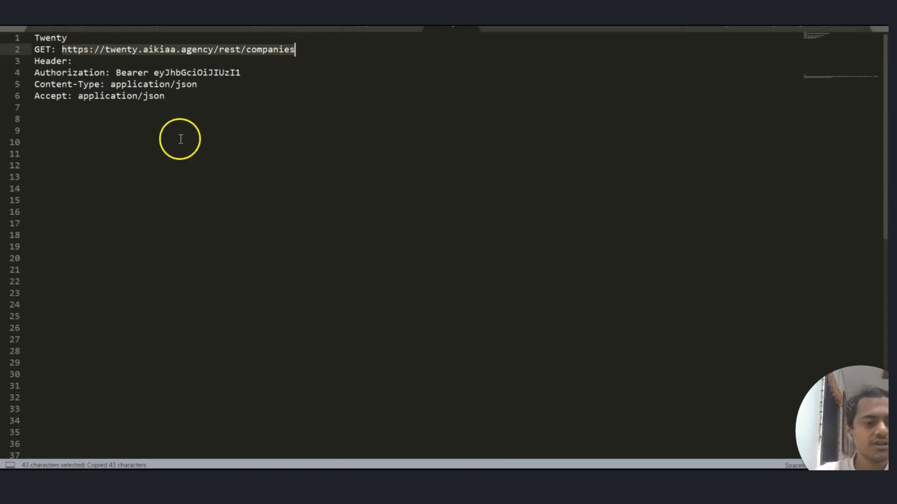
Step: Examine the Twenty request notes: the GET method and the Authorization bearer token, Content-Type and Accept headers
double_click(45, 50)
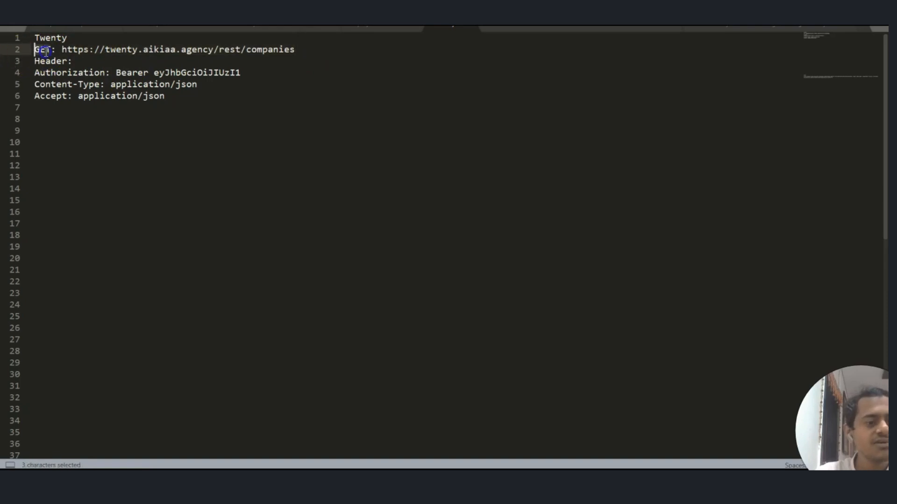
double_click(57, 74)
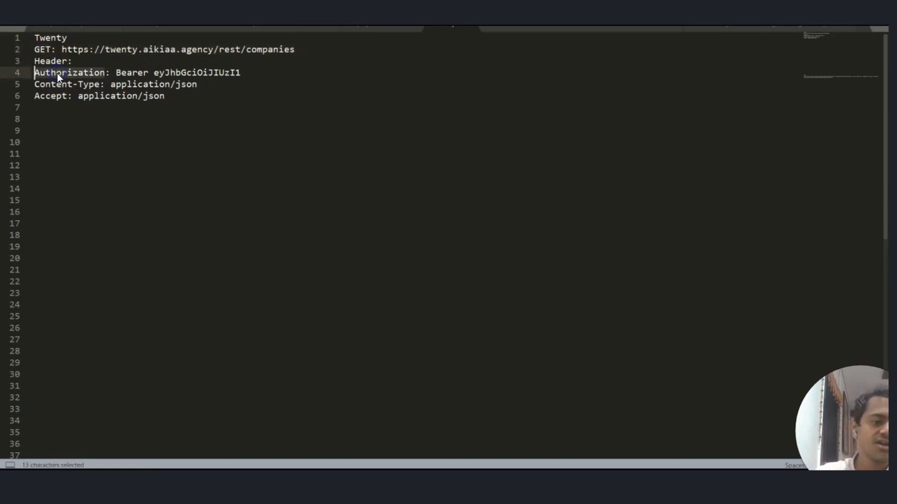
left_click(122, 74)
left_click(196, 84)
double_click(228, 74)
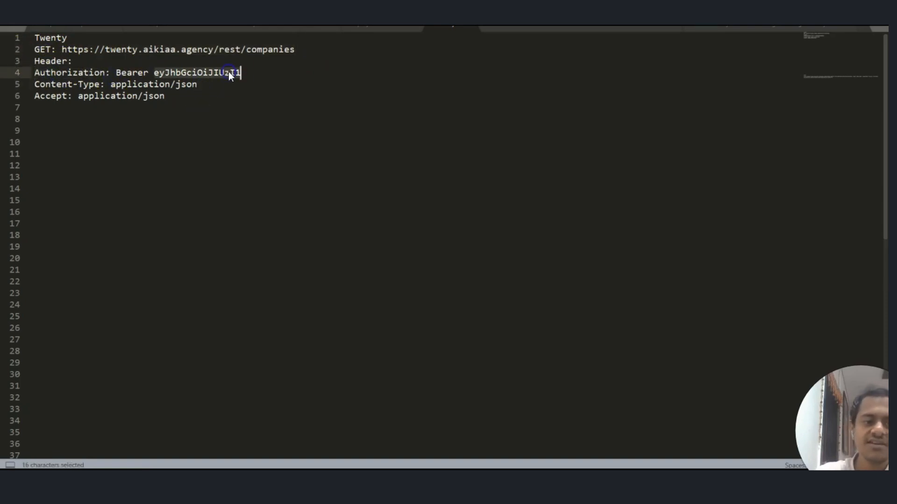
left_click(279, 74)
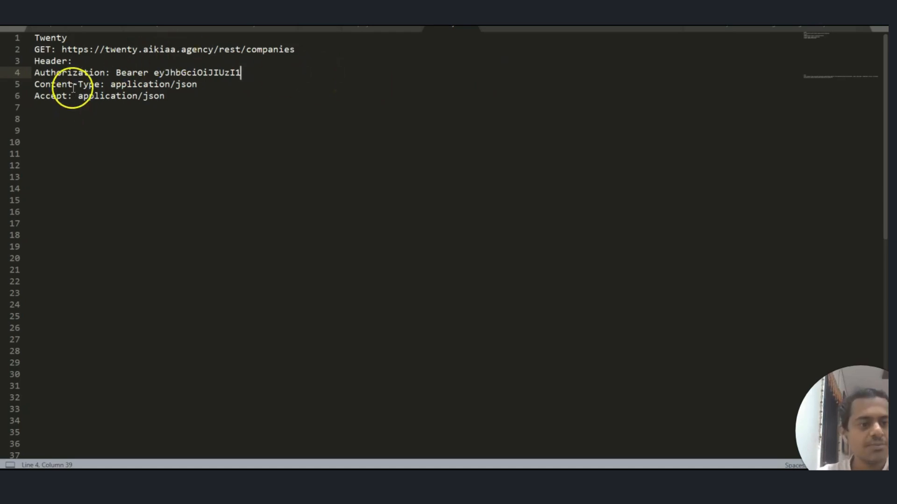
left_click(45, 84)
left_click_drag(45, 84, 216, 109)
left_click(217, 108)
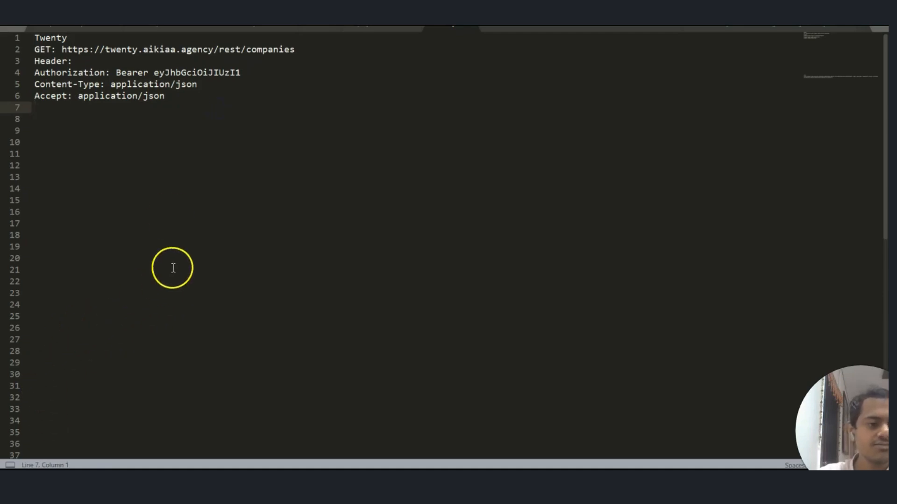
Step: Switch back to n8n, review the HTTP Request node's URL and header parameters, and return to the canvas
key("alt+Tab")
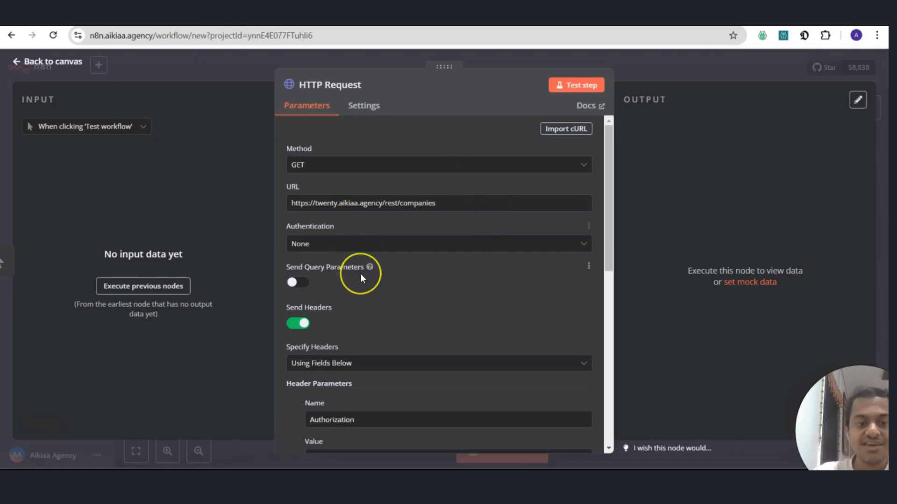
scroll(360, 274, "down", 5)
scroll(360, 273, "down", 1)
left_click(671, 72)
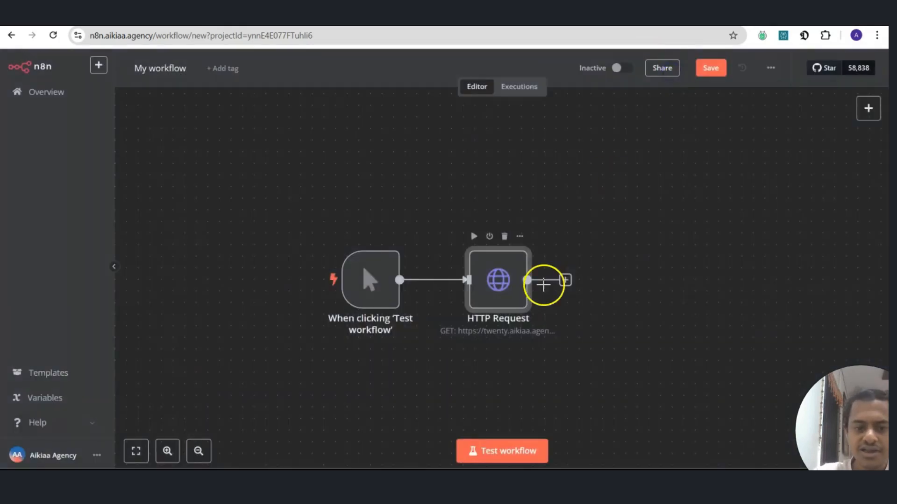
Step: Add a Code node after the HTTP Request node and return to the canvas
left_click(539, 281)
type("code")
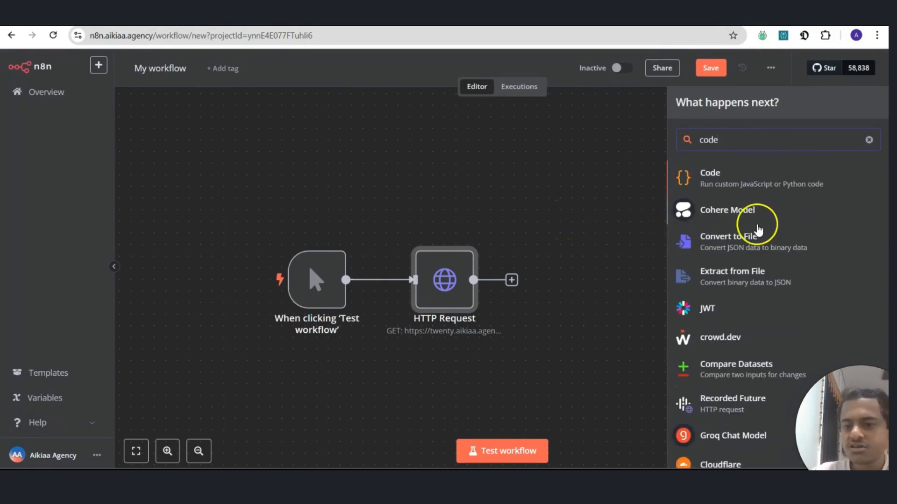
left_click(821, 181)
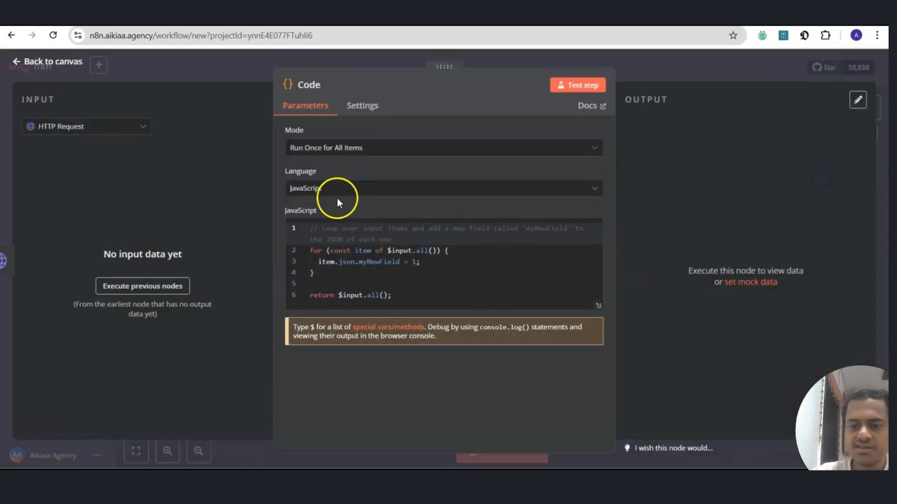
left_click(240, 73)
scroll(513, 293, "right", 1)
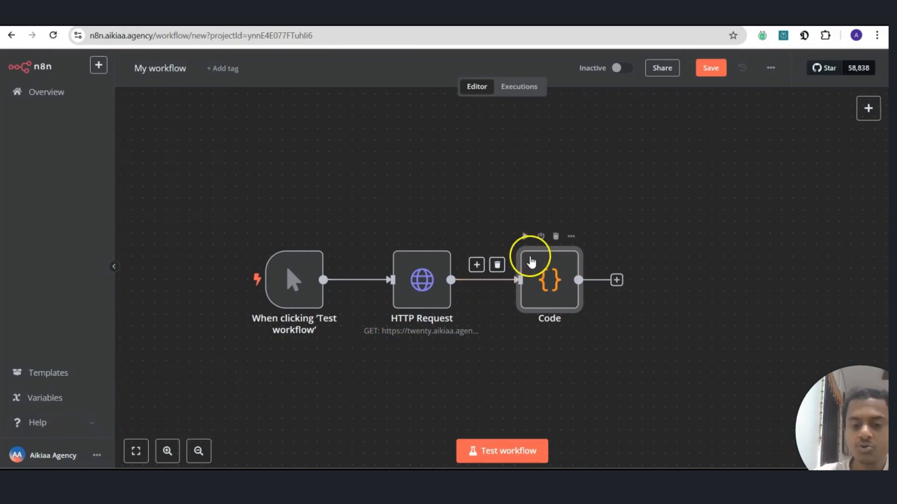
Step: Switch to the text editor notes and examine how the code's return statement reads the companies array from the input JSON data
key("alt+Tab")
scroll(201, 305, "down", 8)
scroll(201, 304, "down", 2)
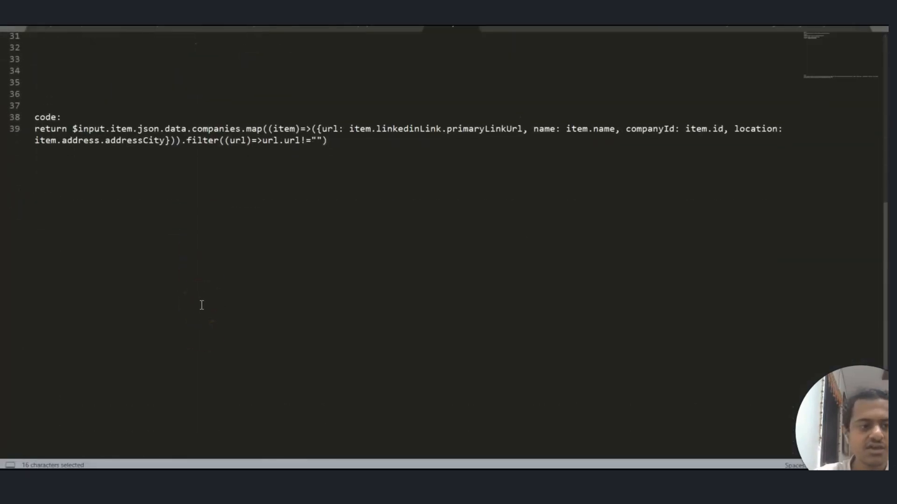
left_click(347, 144)
left_click_drag(347, 144, 59, 129)
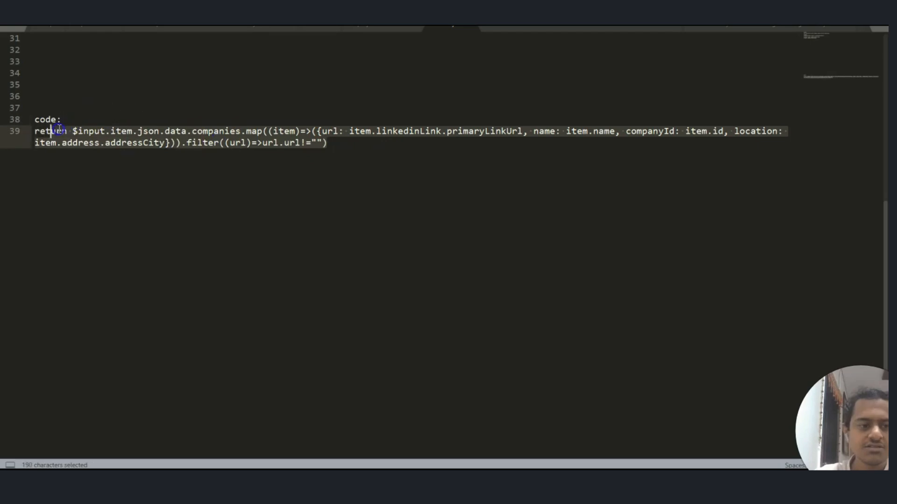
left_click(165, 128)
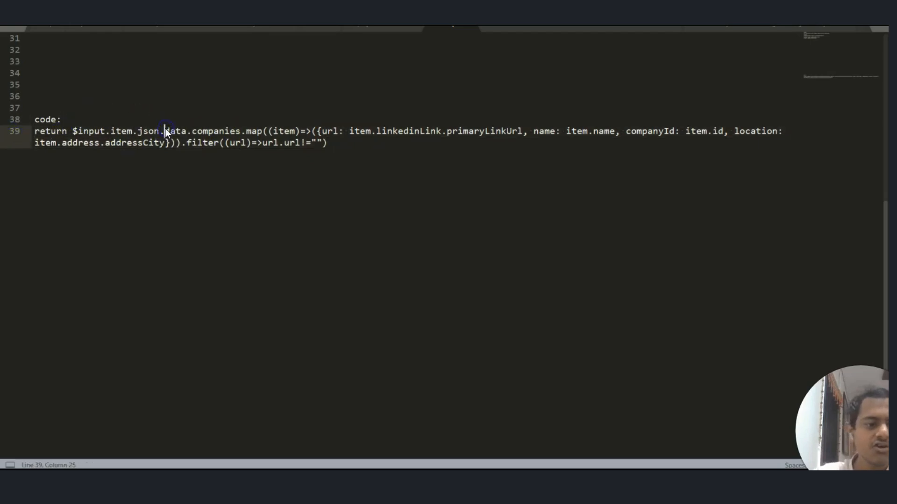
left_click(73, 131)
left_click_drag(73, 132, 162, 127)
double_click(196, 129)
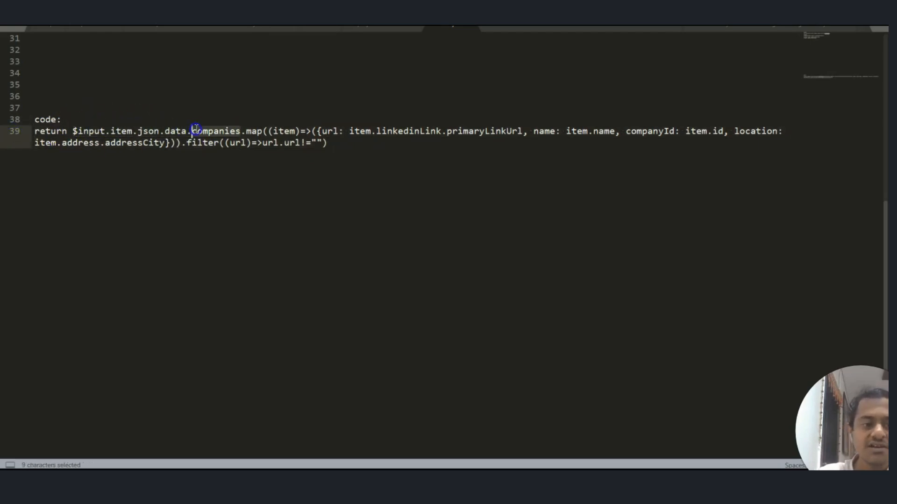
double_click(175, 131)
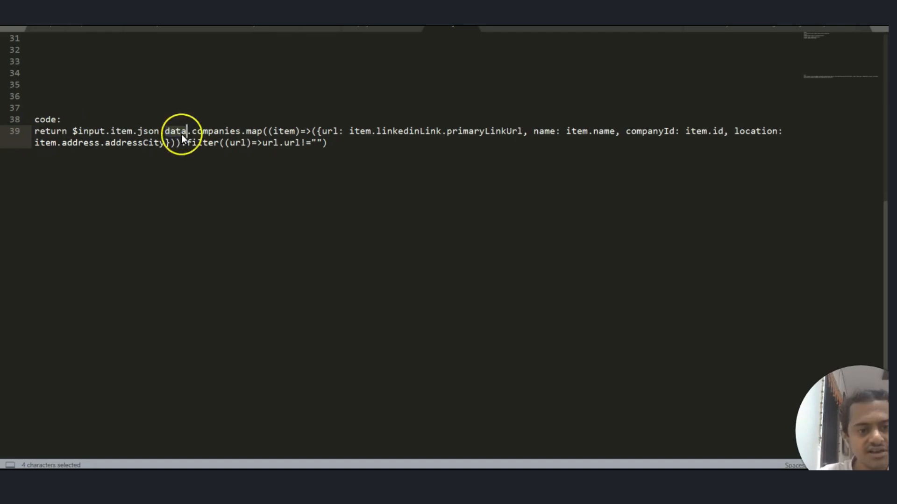
double_click(233, 131)
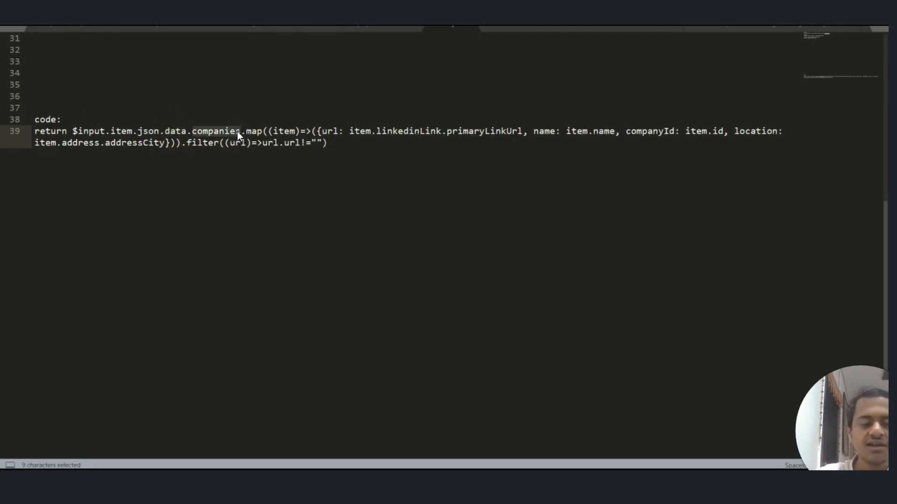
Step: Examine the fields mapped for each company in the code line: url, name, companyId and location with addressCity
double_click(403, 131)
left_click_drag(403, 132, 328, 131)
double_click(520, 130)
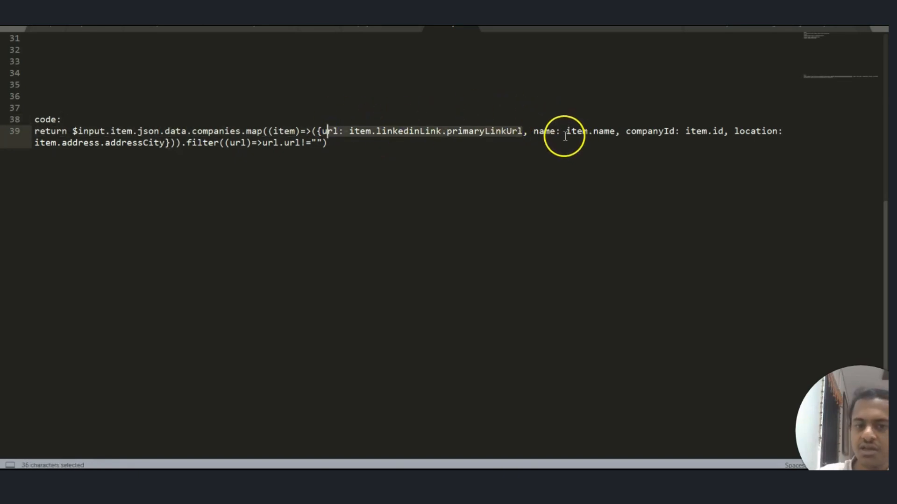
left_click_drag(566, 132, 609, 131)
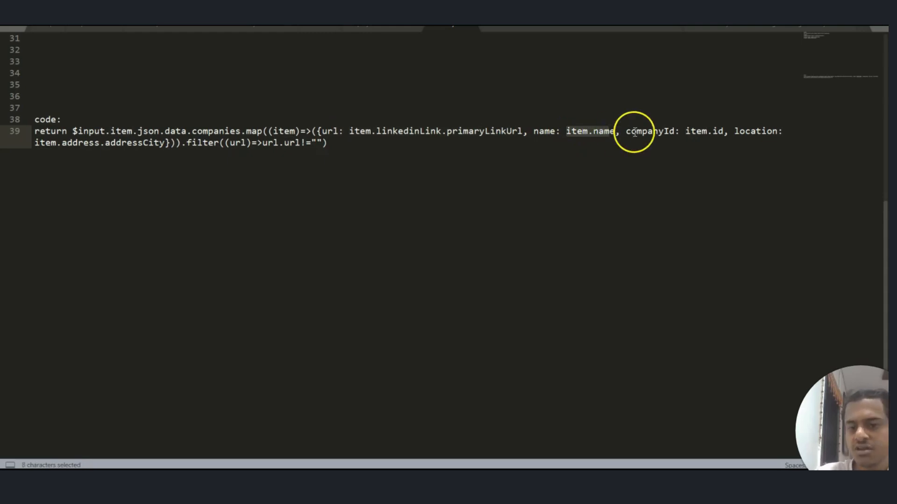
left_click_drag(627, 132, 707, 134)
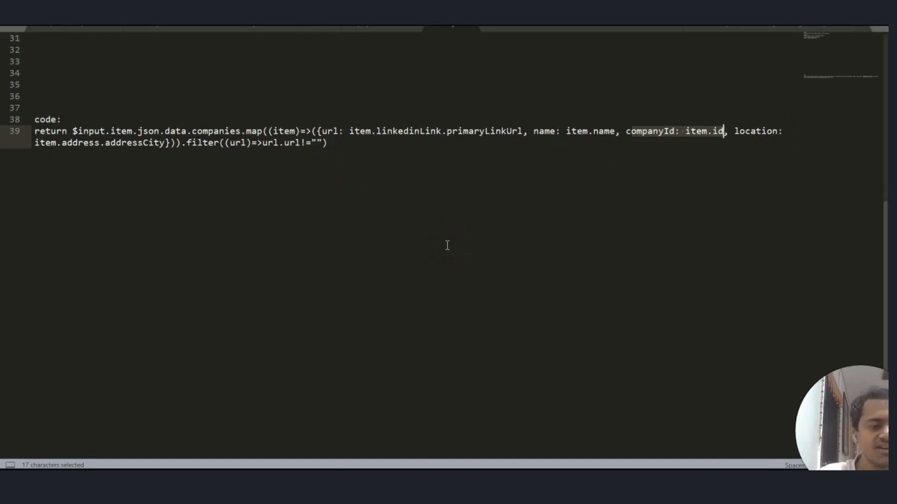
double_click(744, 130)
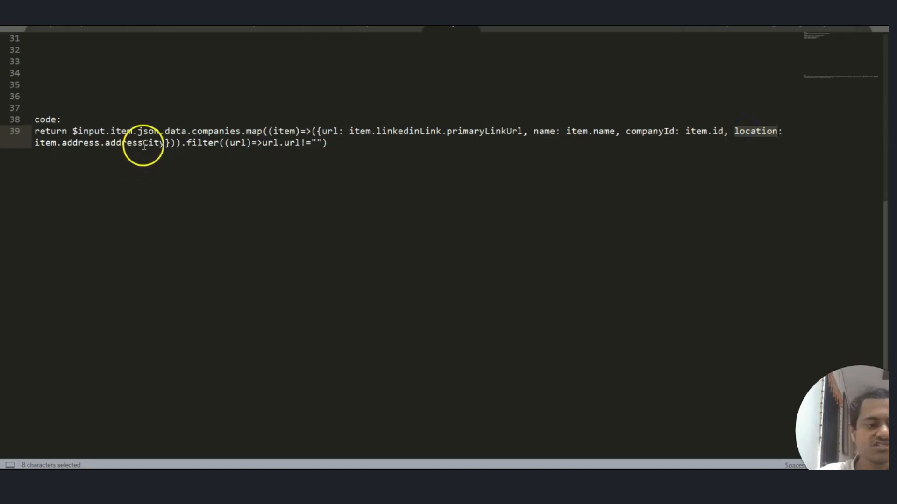
left_click_drag(162, 144, 65, 144)
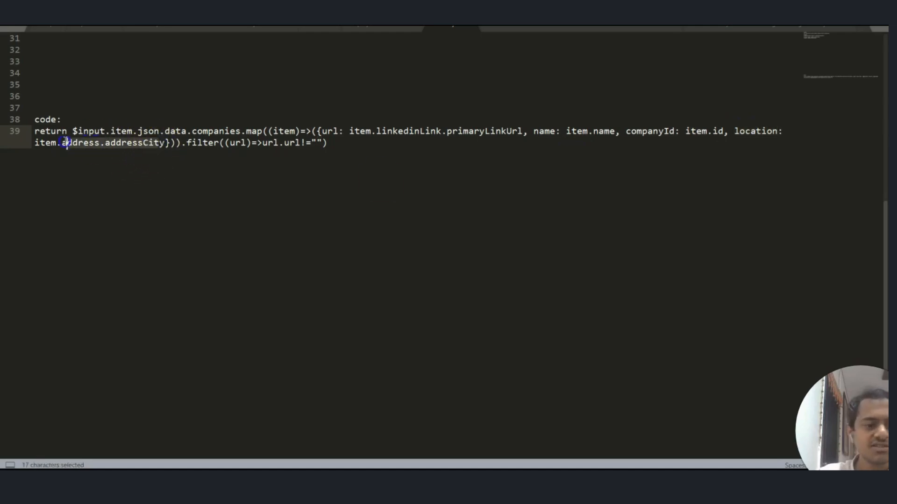
Step: Examine the code line's filter for empty url values, the item.linkedinLink.primaryLinkUrl mapping and the data.companies source
left_click(354, 145)
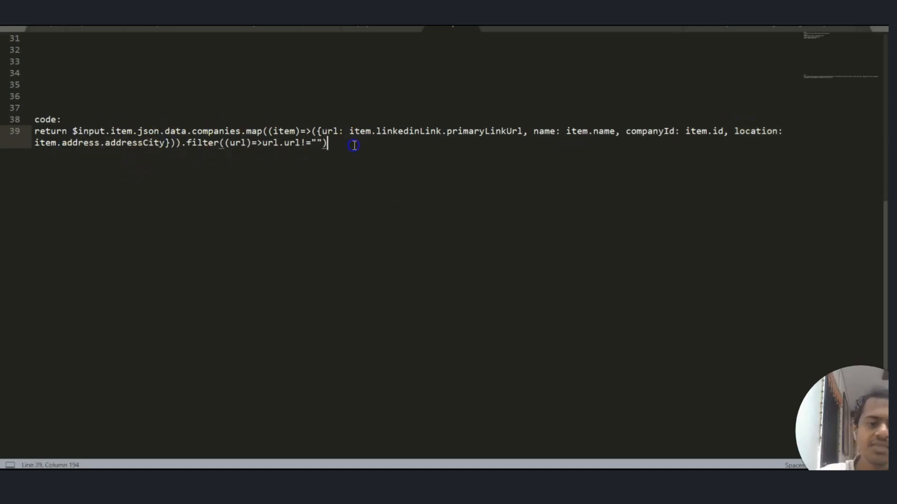
left_click_drag(354, 145, 178, 139)
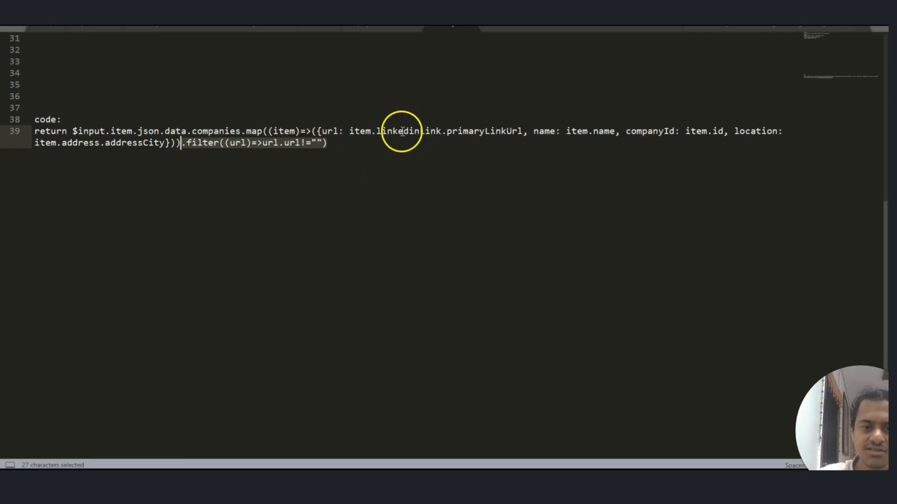
left_click(330, 130)
left_click(372, 144)
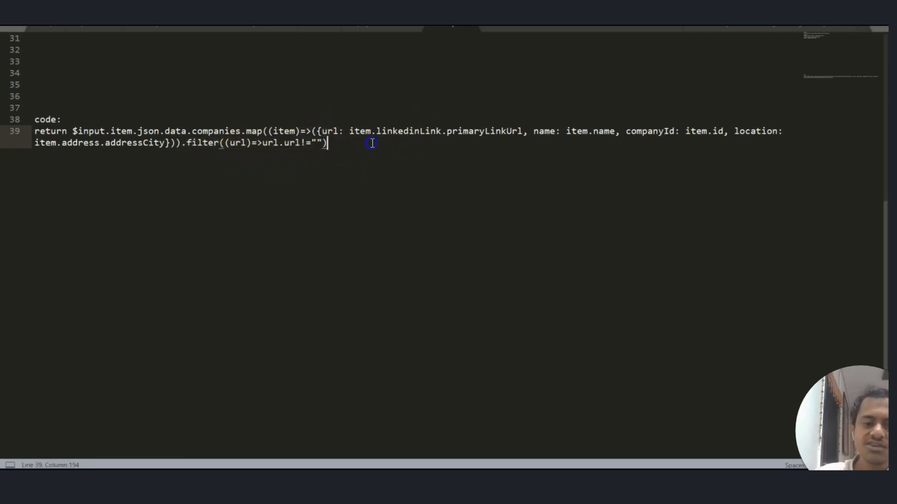
left_click_drag(351, 130, 522, 133)
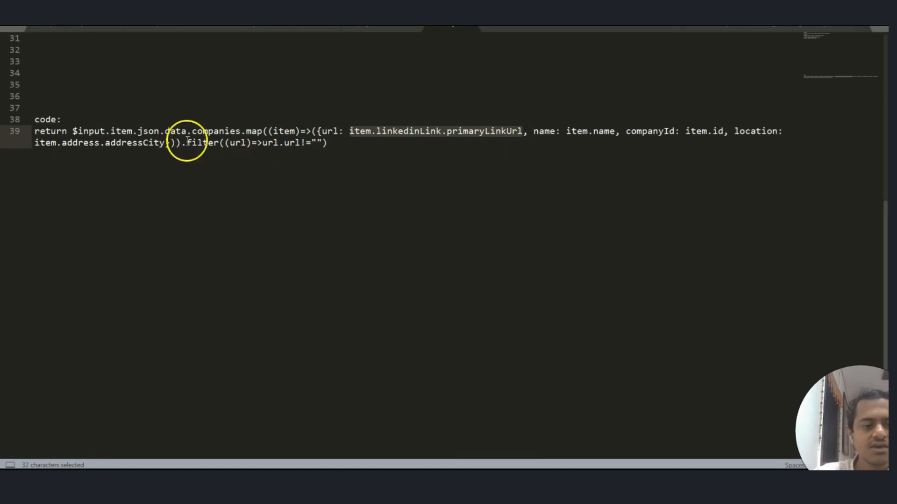
left_click_drag(167, 130, 234, 129)
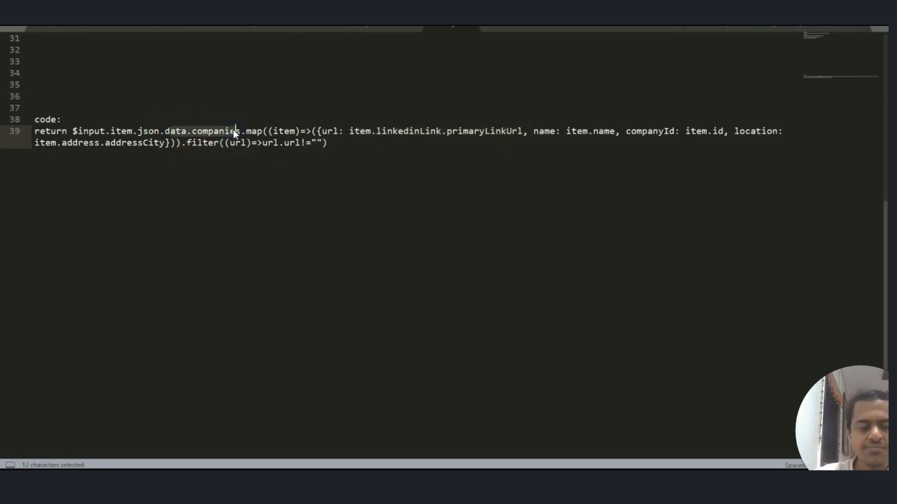
Step: Copy the whole return statement, switch to n8n, replace the Code node's JavaScript with it, and return to the canvas
left_click_drag(328, 141, 35, 134)
key("ctrl+c")
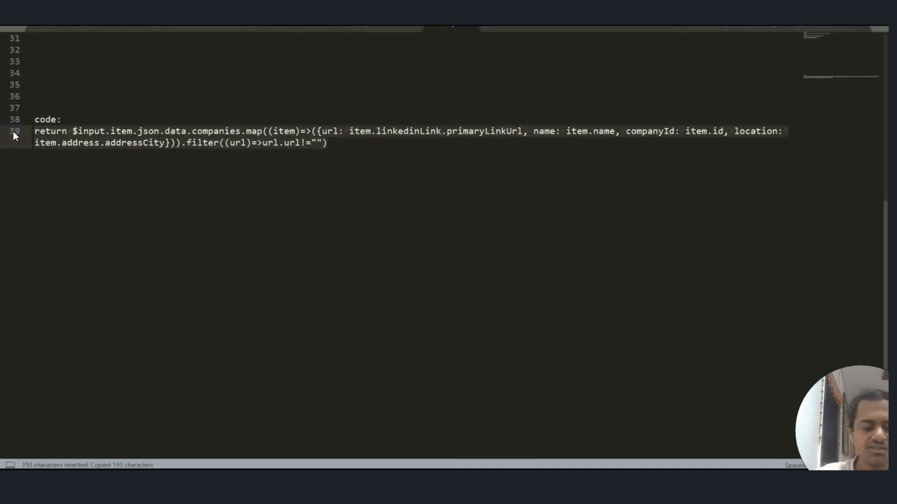
key("alt+Tab")
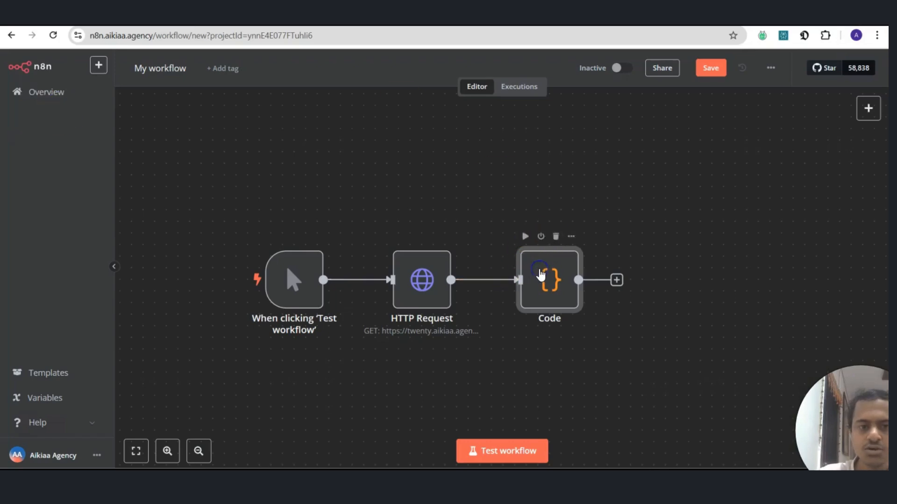
double_click(531, 274)
left_click(446, 301)
key("ctrl+a")
key("ctrl+v")
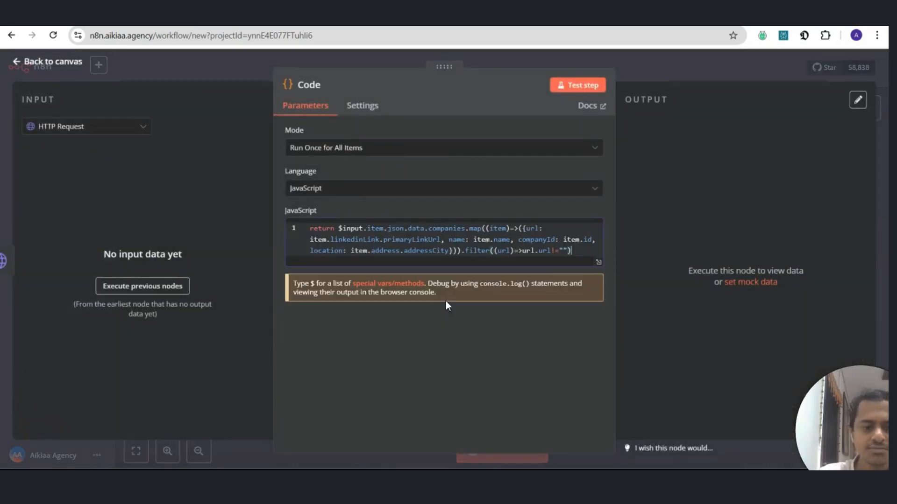
left_click(693, 74)
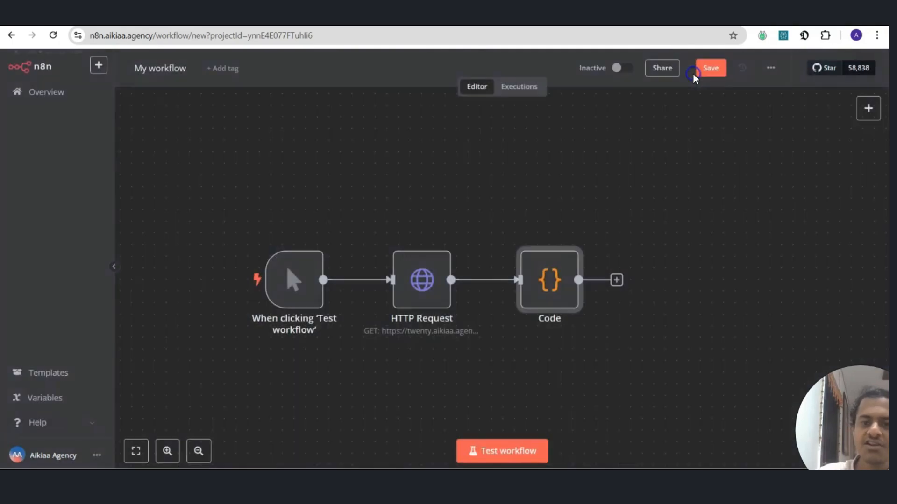
Step: Add a Loop Over Items node after the Code node and return to the canvas
scroll(579, 211, "down", 1)
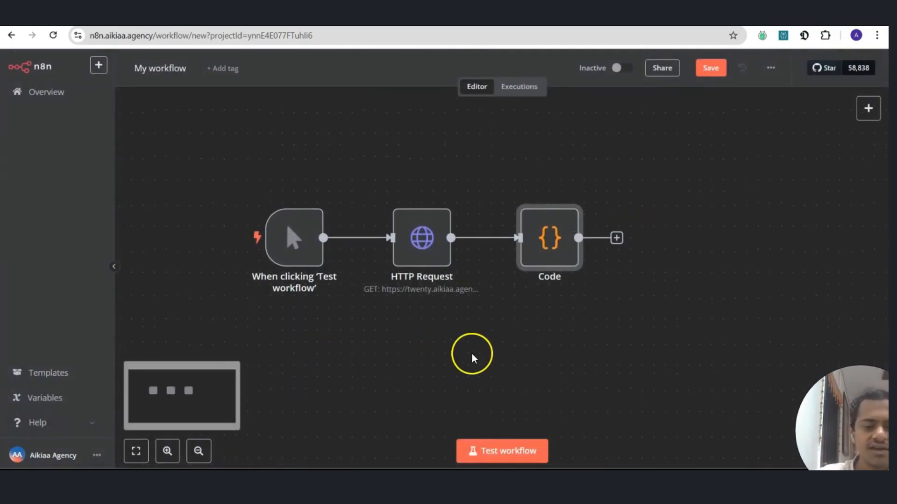
scroll(472, 357, "right", 1)
scroll(471, 357, "right", 1)
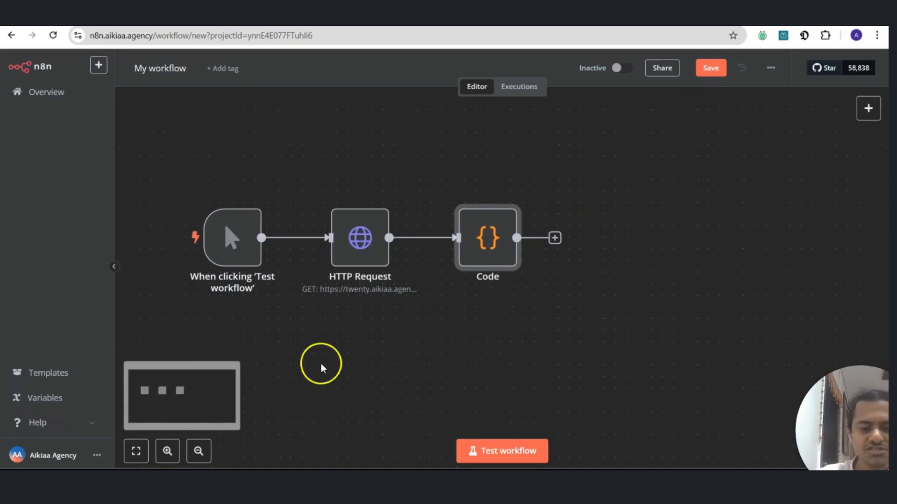
left_click(554, 237)
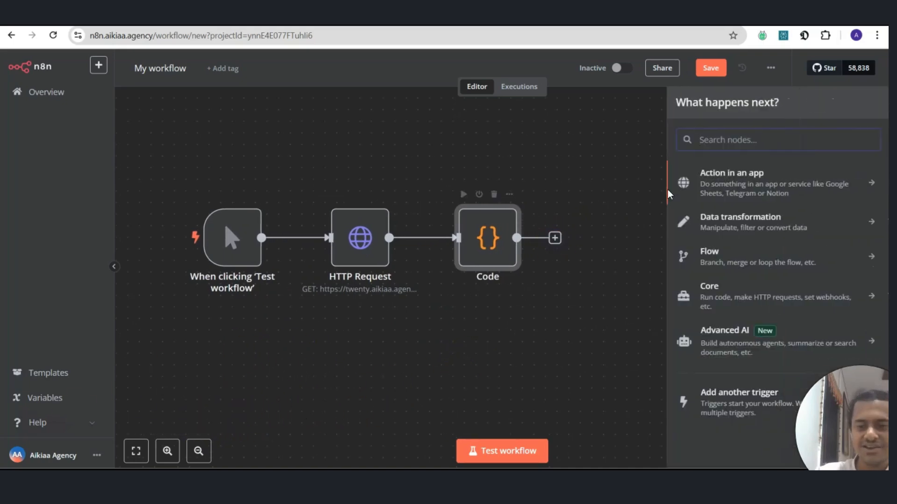
type("loop")
left_click(828, 174)
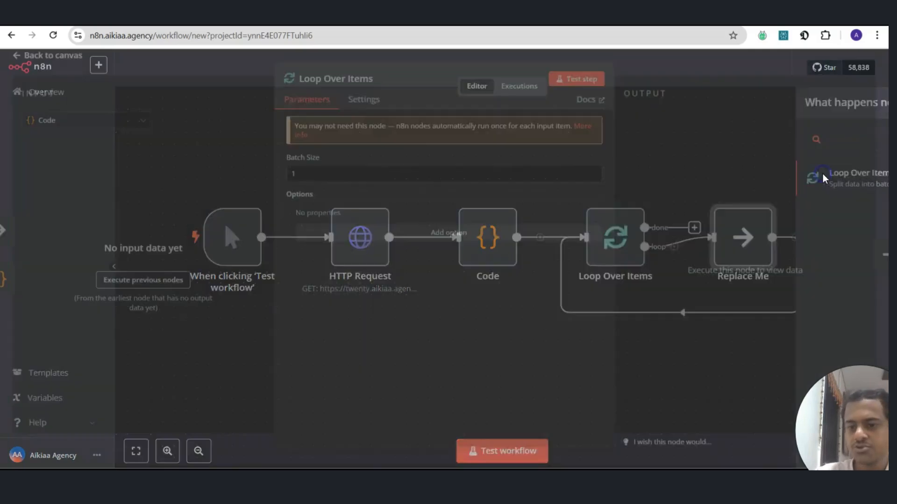
left_click(235, 63)
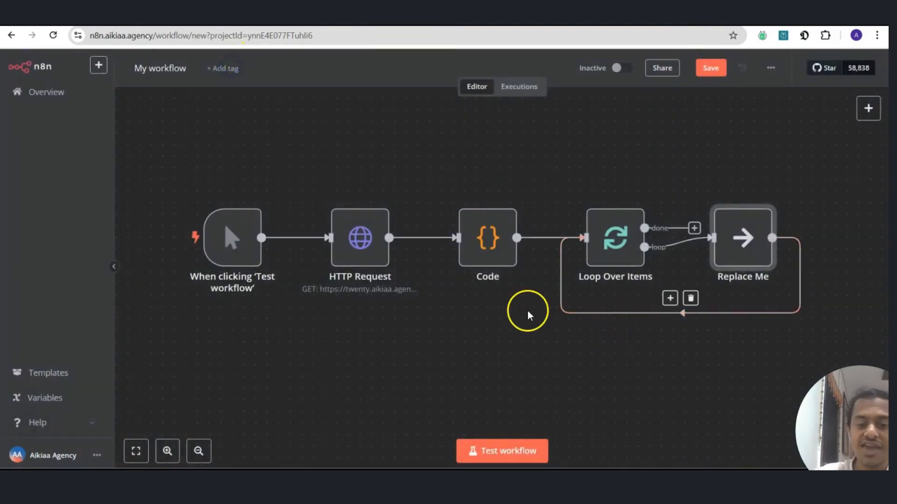
Step: Review the url, name and companyId fields in the Code node's JavaScript and return to the canvas
scroll(526, 310, "right", 5)
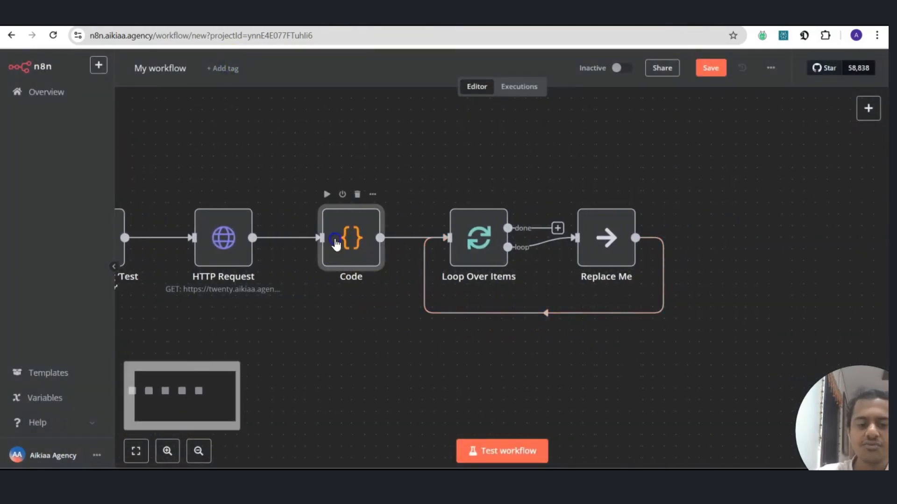
double_click(337, 239)
left_click(340, 228)
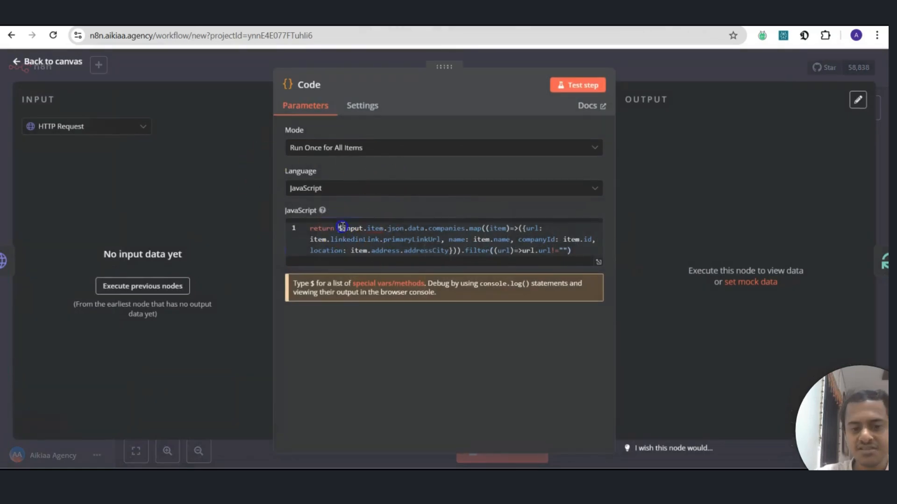
key("ctrl+a")
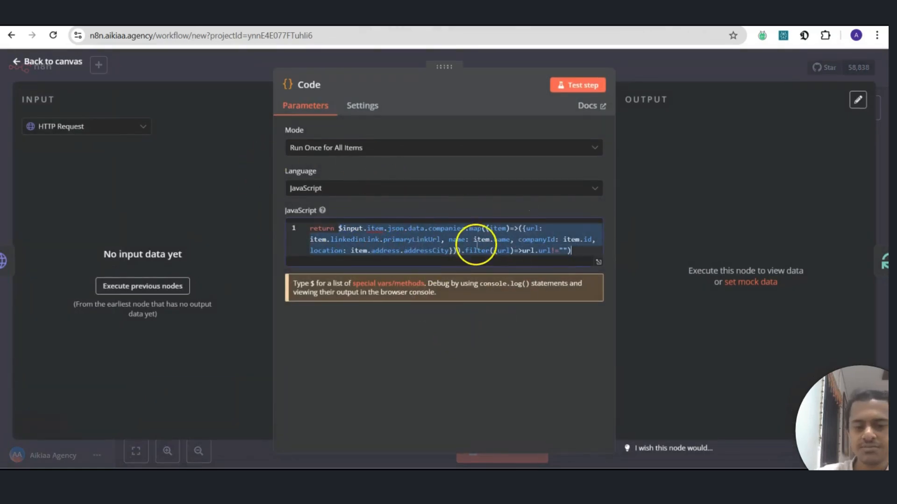
left_click(333, 246)
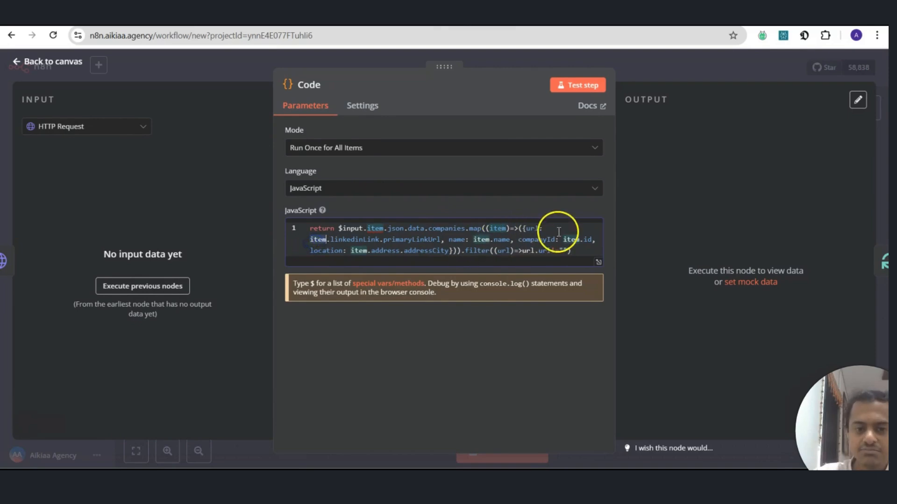
double_click(533, 229)
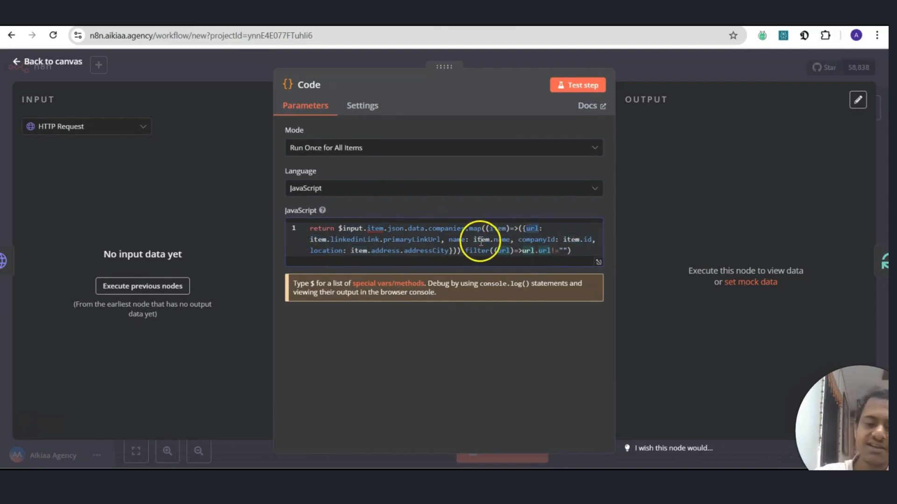
double_click(456, 240)
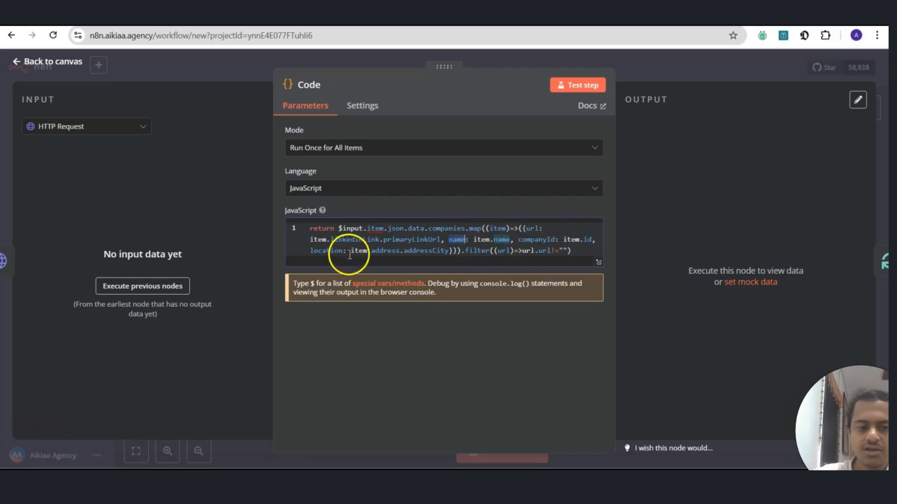
double_click(533, 239)
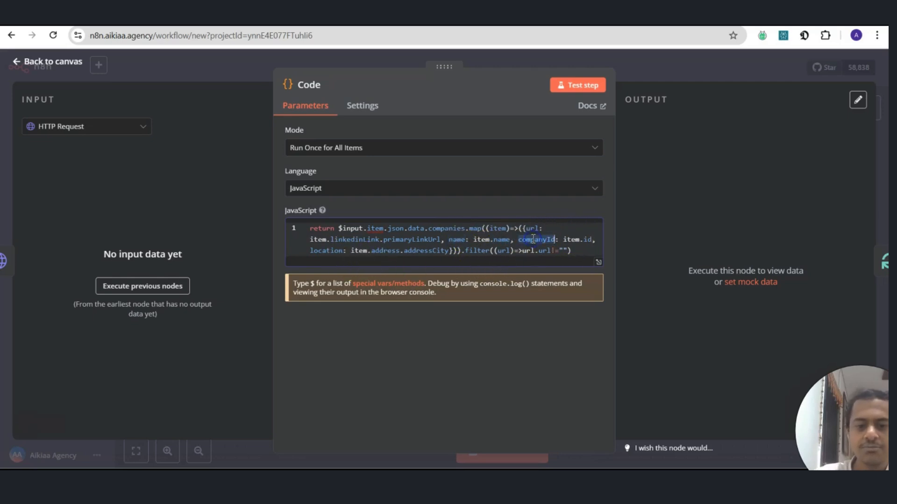
left_click(645, 70)
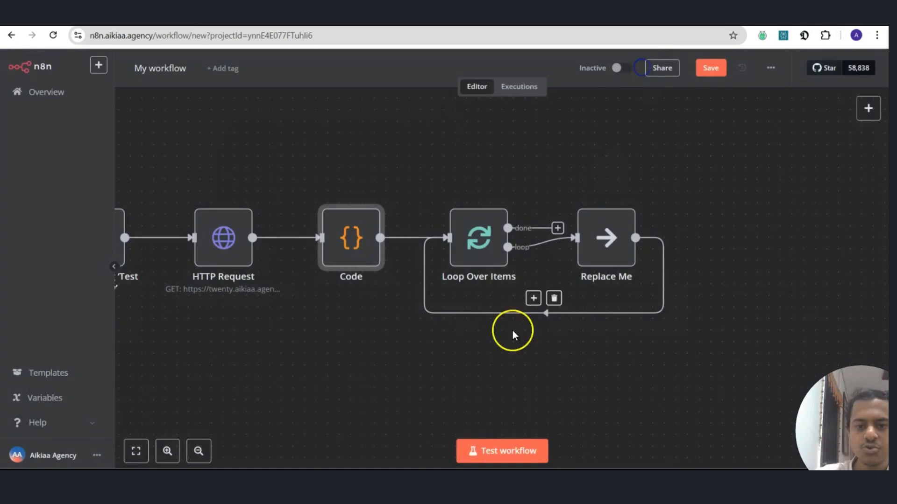
Step: Move the Replace Me node slightly lower beside the Loop Over Items node
scroll(534, 274, "right", 3)
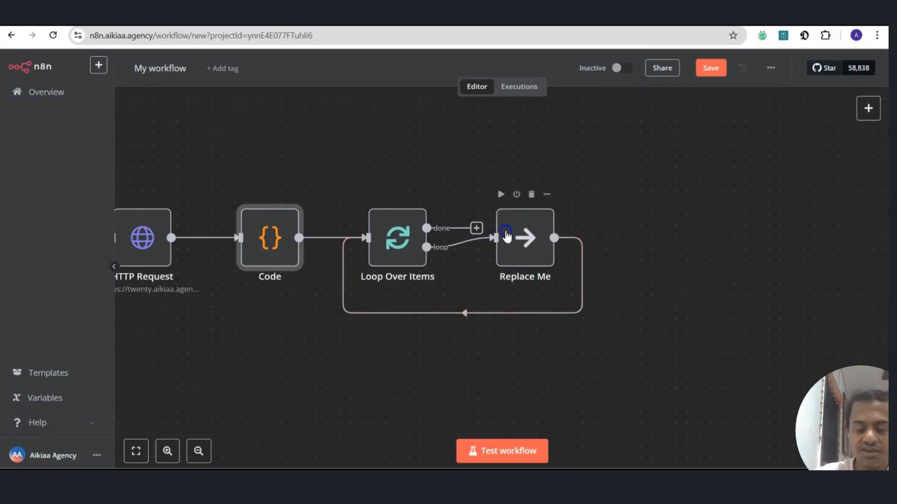
mouse_move(511, 234)
left_mouse_down()
mouse_move(569, 250)
mouse_move(512, 249)
left_mouse_up()
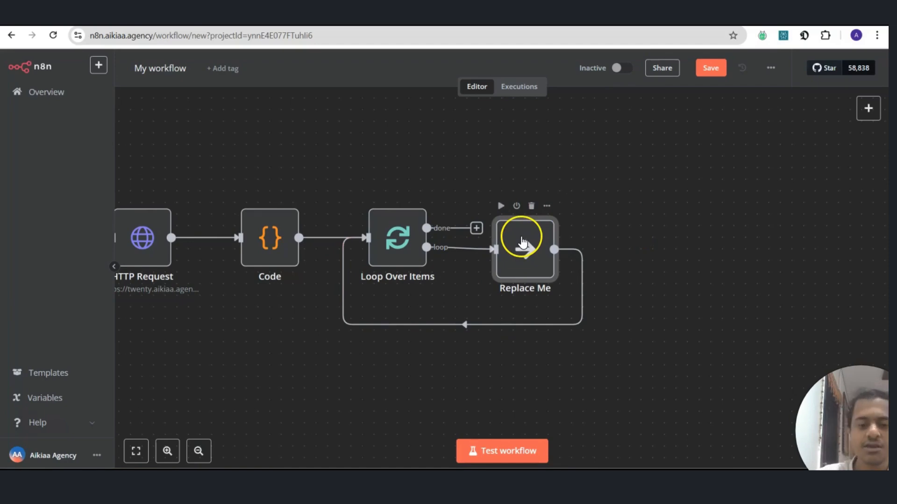
Step: Review the url, name, companyId and location mappings in the Edit Fields node and return to the canvas
scroll(587, 157, "right", 5)
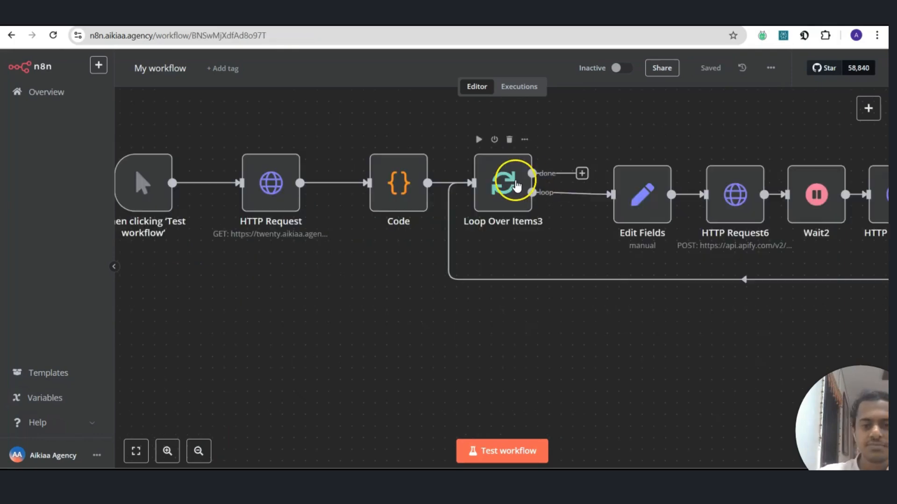
scroll(511, 184, "right", 5)
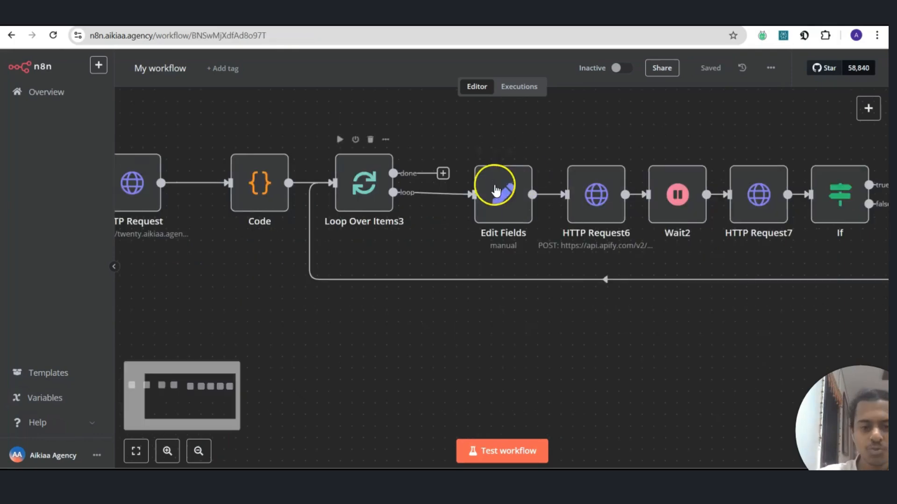
double_click(496, 196)
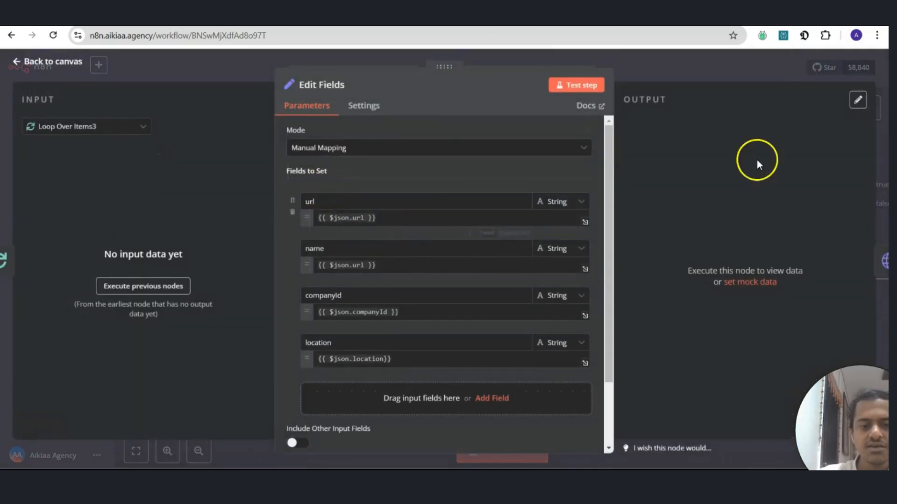
left_click(713, 77)
scroll(581, 280, "right", 5)
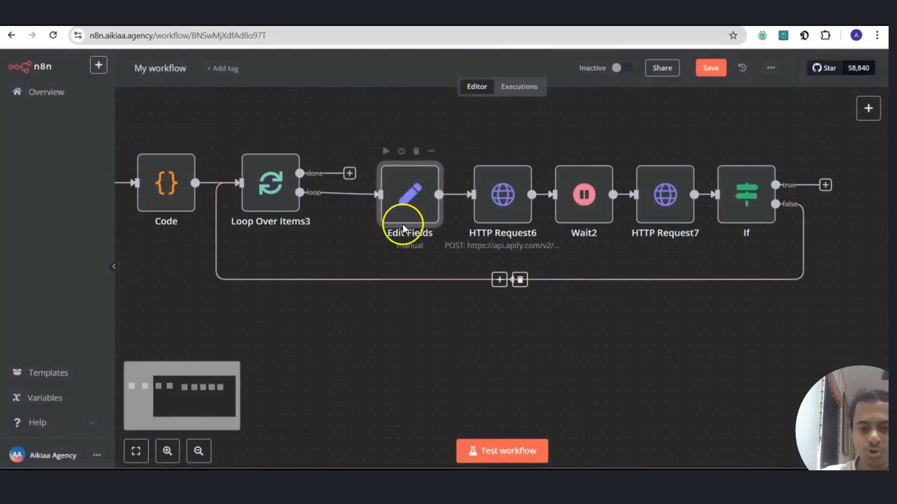
double_click(407, 205)
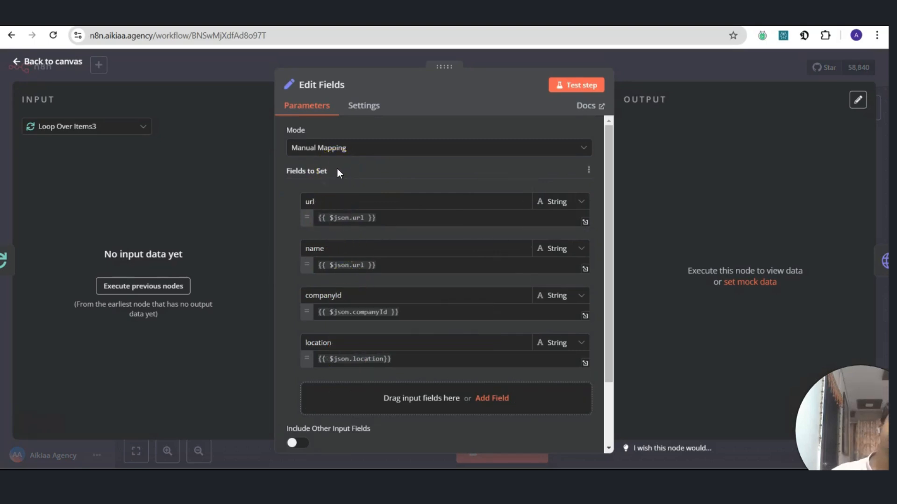
left_click(322, 201)
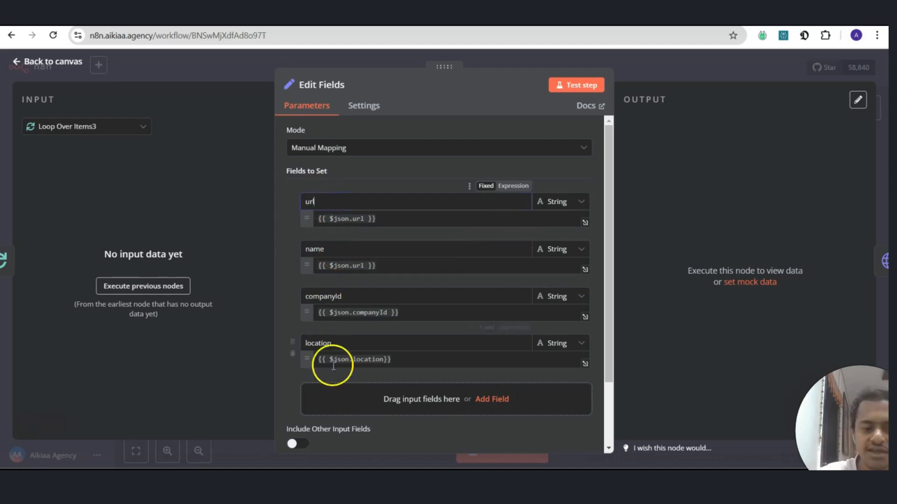
left_click(687, 74)
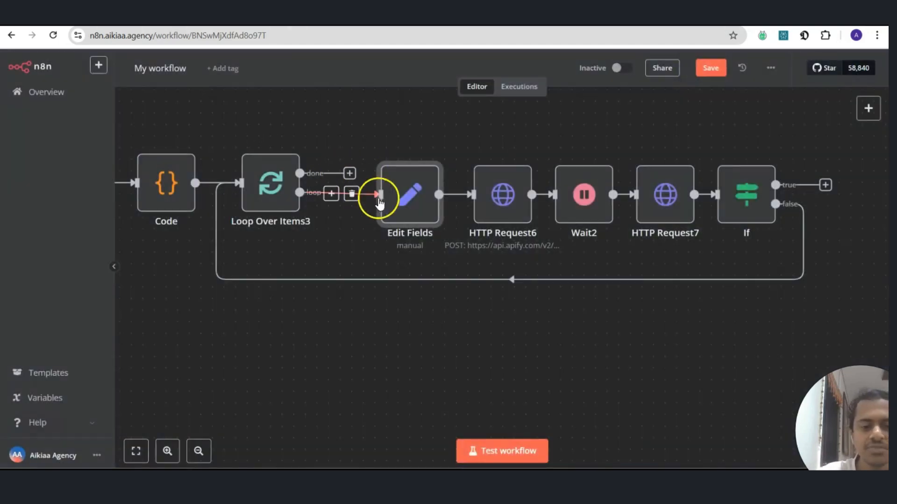
Step: Examine the HTTP Request6 node's POST request to Apify: the actor ID in the URL, the headers and the JSON body
scroll(484, 194, "right", 3)
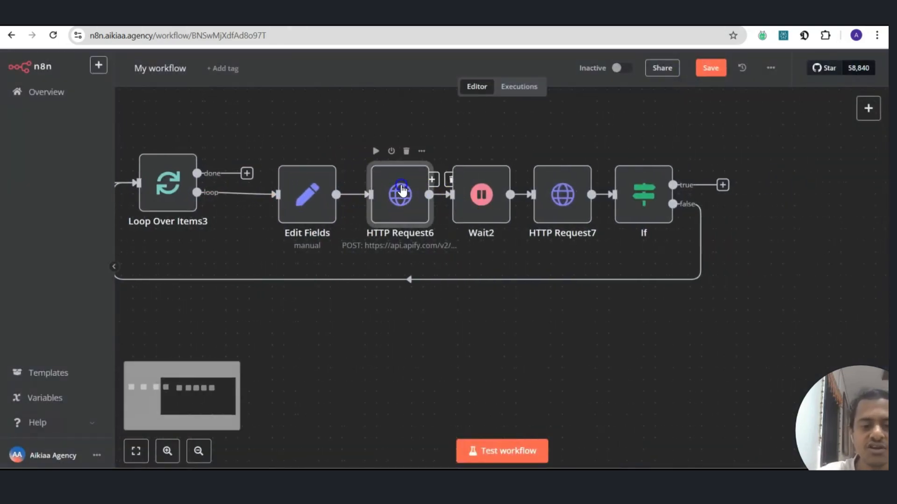
double_click(401, 193)
left_click(347, 201)
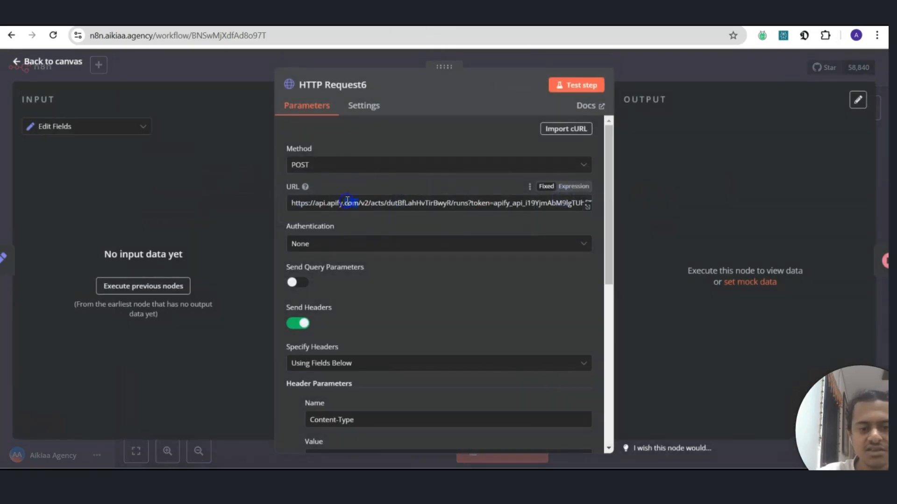
double_click(433, 202)
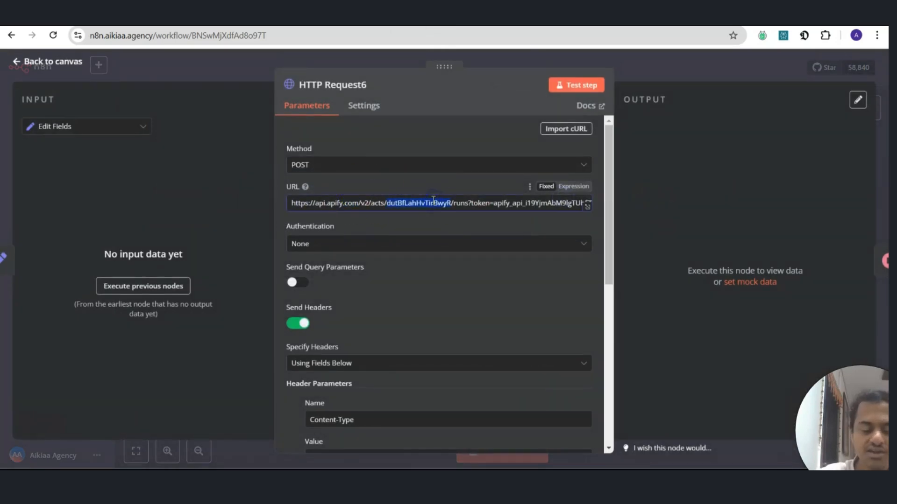
scroll(475, 289, "down", 8)
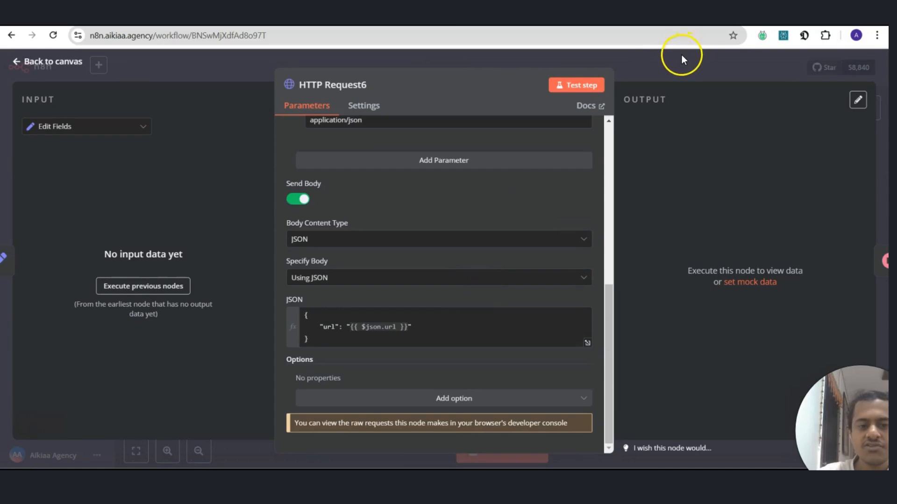
Step: Leave the HTTP Request6 node, review the wait amount and unit in the Wait2 node, and return to the canvas
left_click(667, 63)
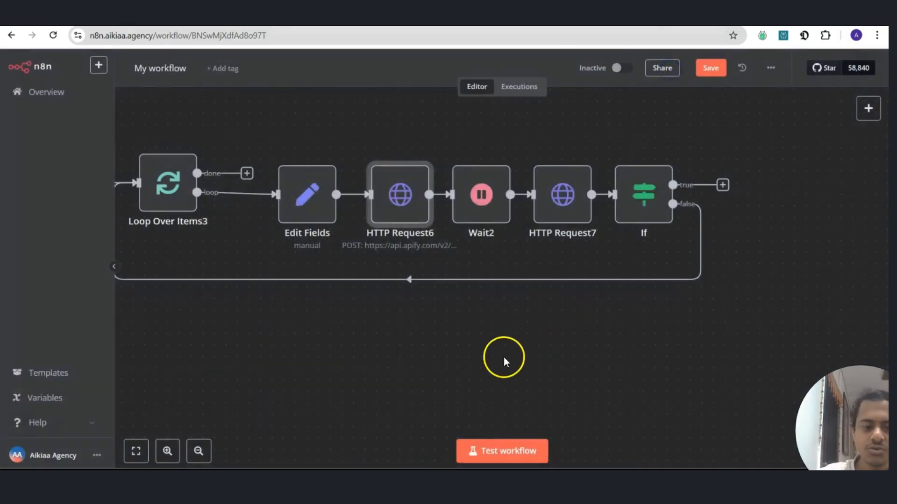
scroll(505, 361, "down", 2)
scroll(434, 198, "right", 2)
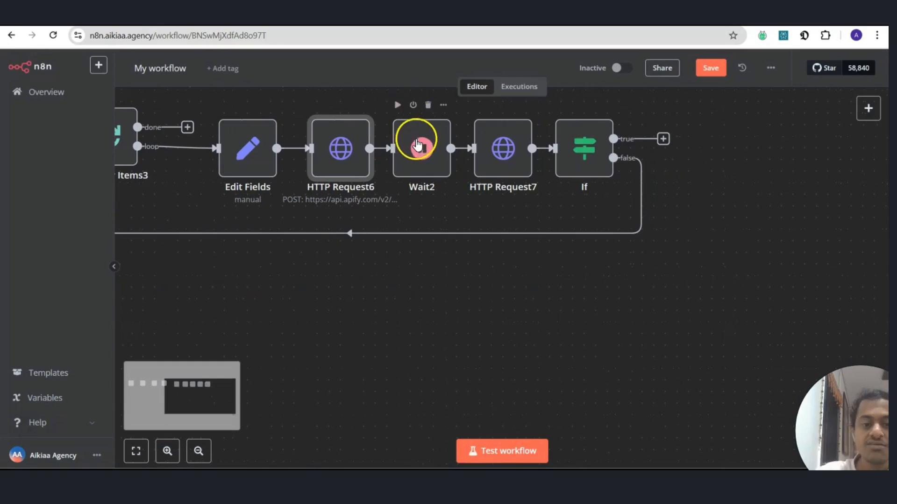
double_click(416, 144)
left_click(315, 183)
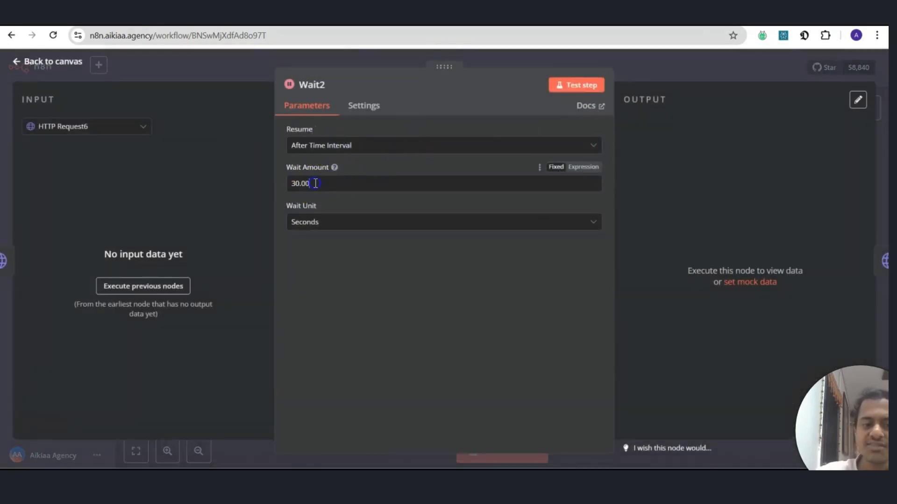
left_click(235, 74)
scroll(479, 235, "right", 2)
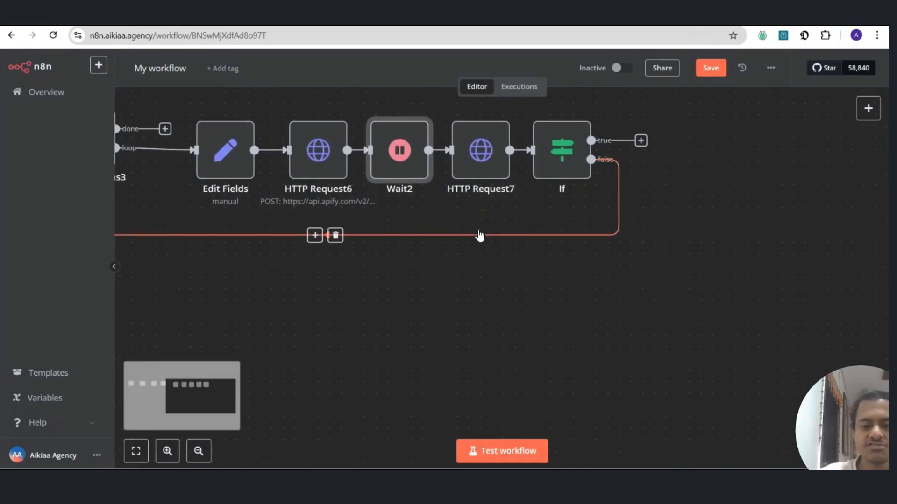
Step: Review the HTTP Request7 node's GET method and Apify dataset items URL and return to the canvas
scroll(486, 197, "right", 2)
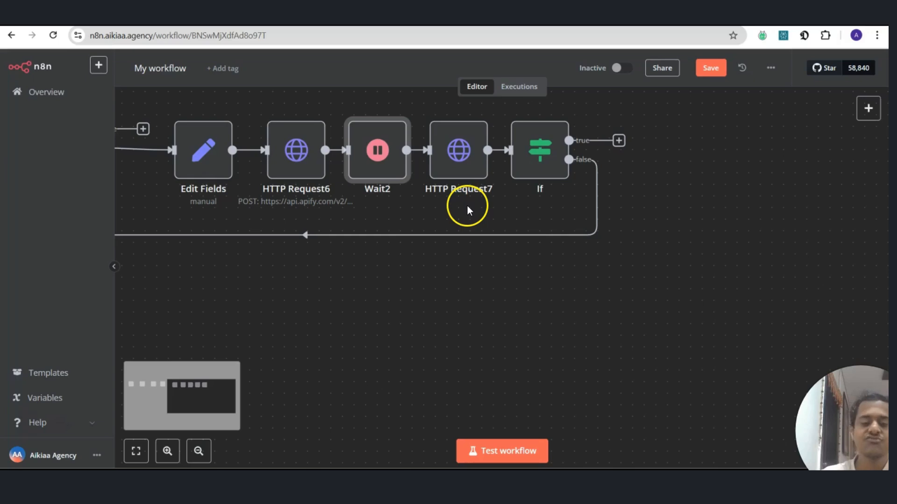
mouse_move(464, 160)
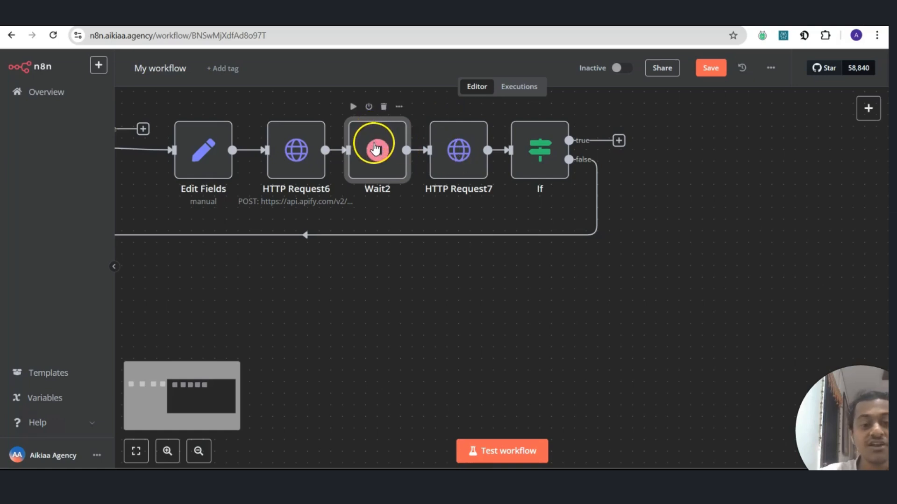
scroll(472, 195, "up", 1)
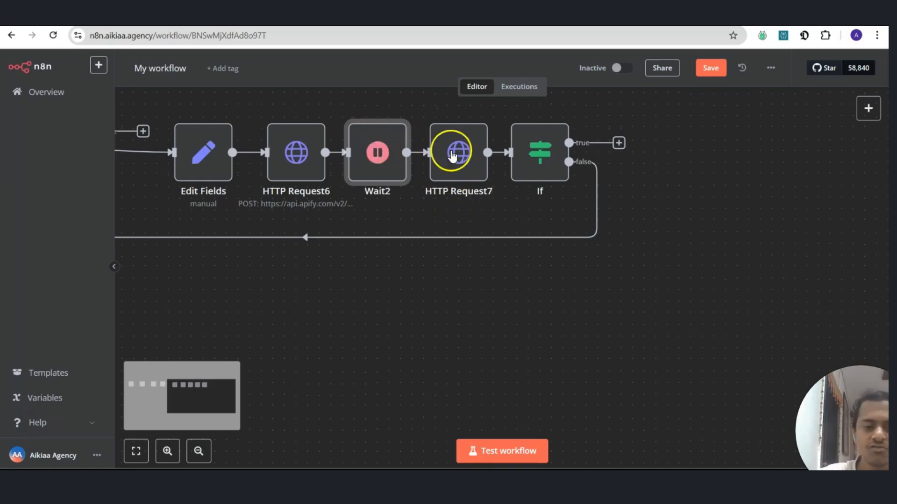
double_click(458, 149)
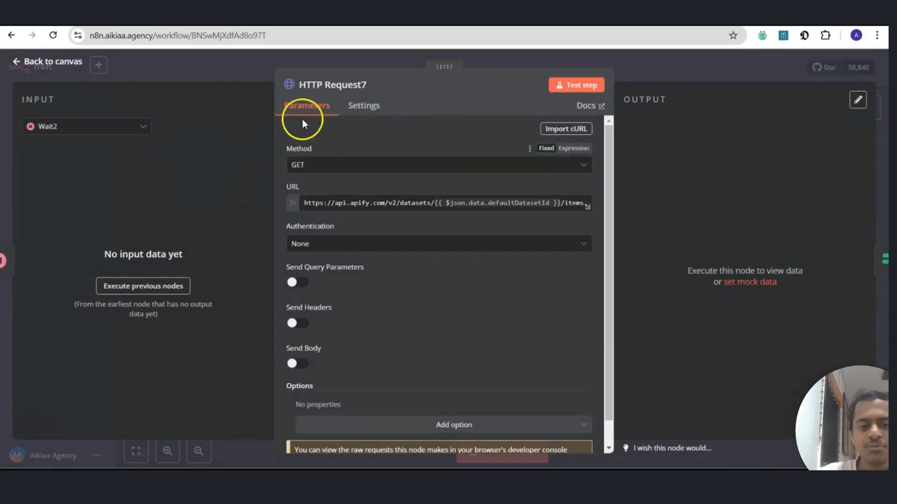
left_click(661, 72)
Step: Review the If node's condition that employees_data is not empty and return to the canvas
scroll(448, 252, "right", 3)
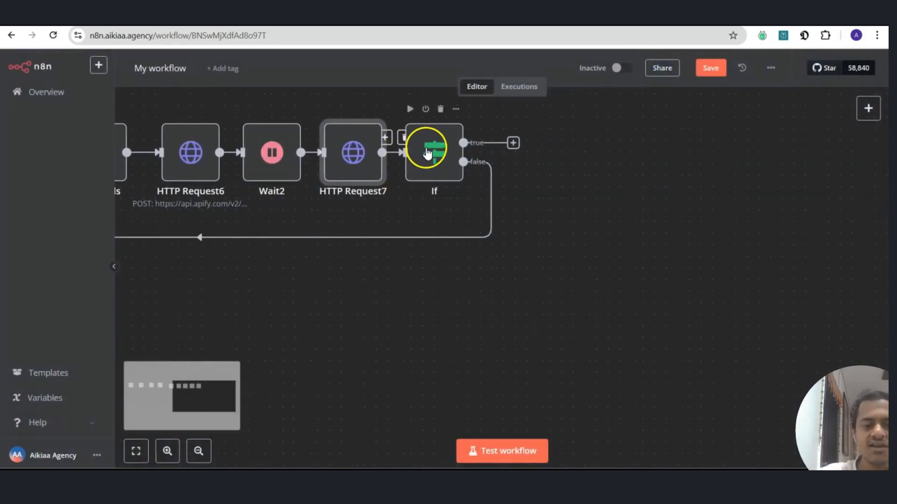
left_click(438, 161)
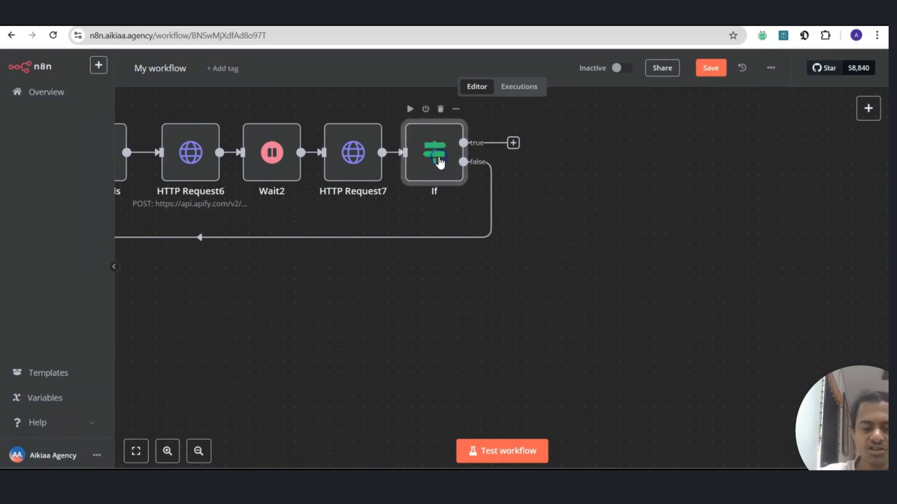
double_click(439, 161)
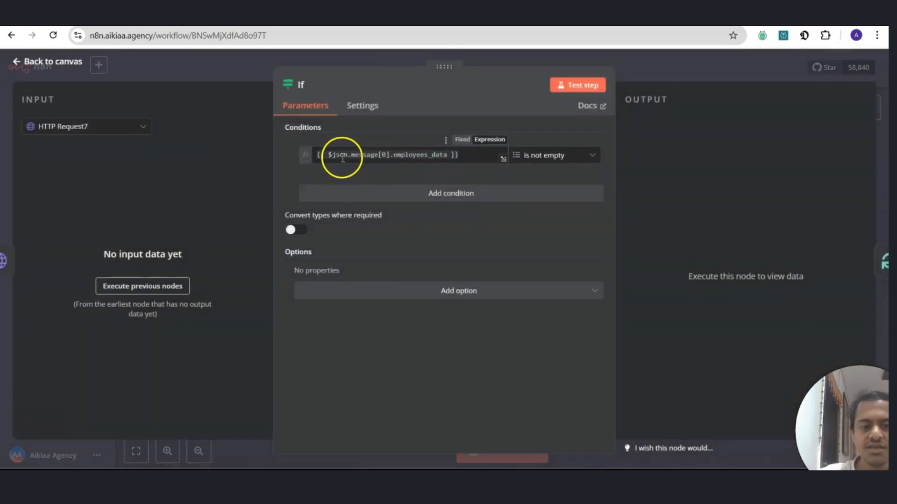
left_click_drag(342, 159, 279, 148)
left_click(220, 183)
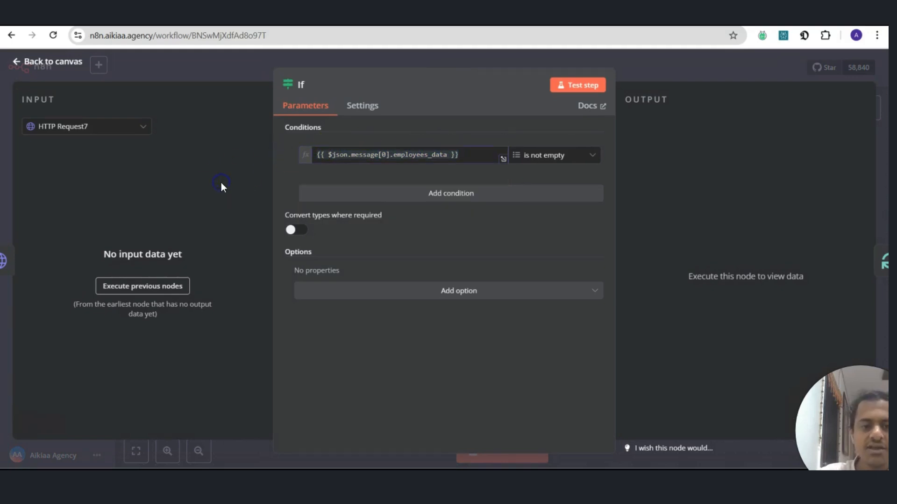
left_click(591, 88)
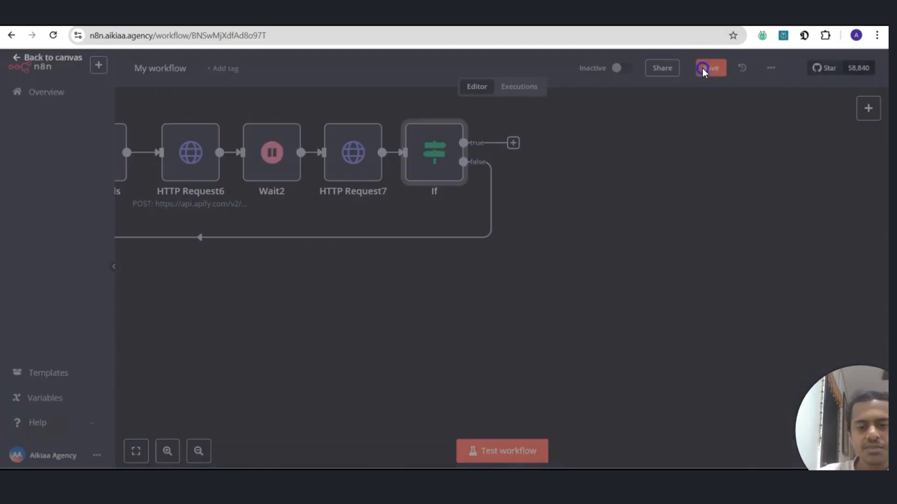
Step: Examine the employees_data block in the HTTP Request7 node's JSON output from an earlier workflow execution
scroll(494, 290, "left", 2)
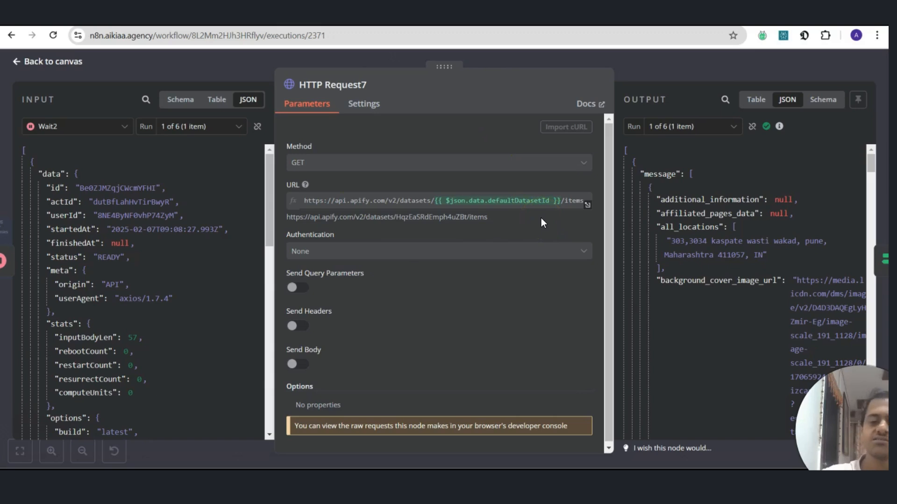
left_click(831, 155)
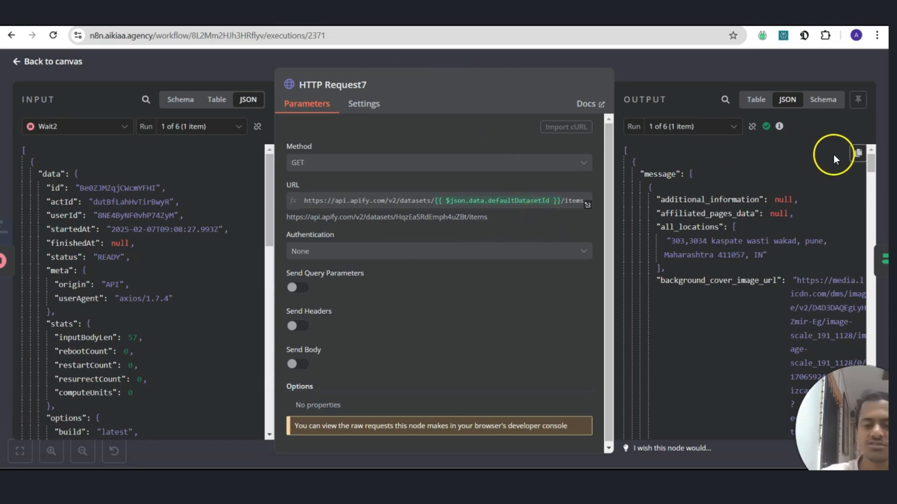
left_click(774, 208)
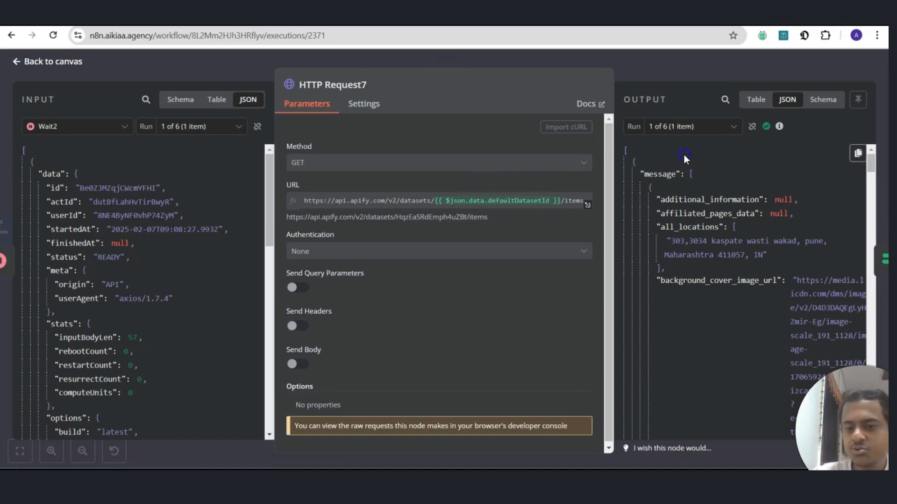
scroll(719, 357, "down", 5)
scroll(719, 356, "down", 10)
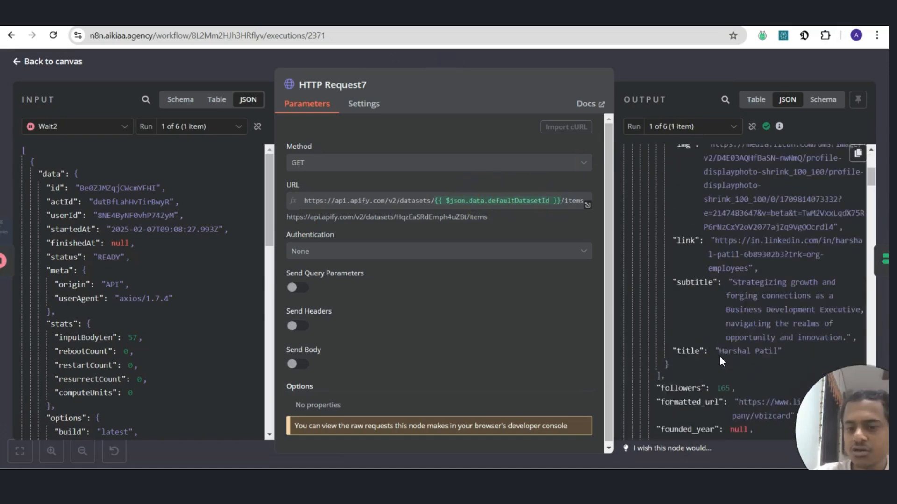
scroll(719, 350, "down", 3)
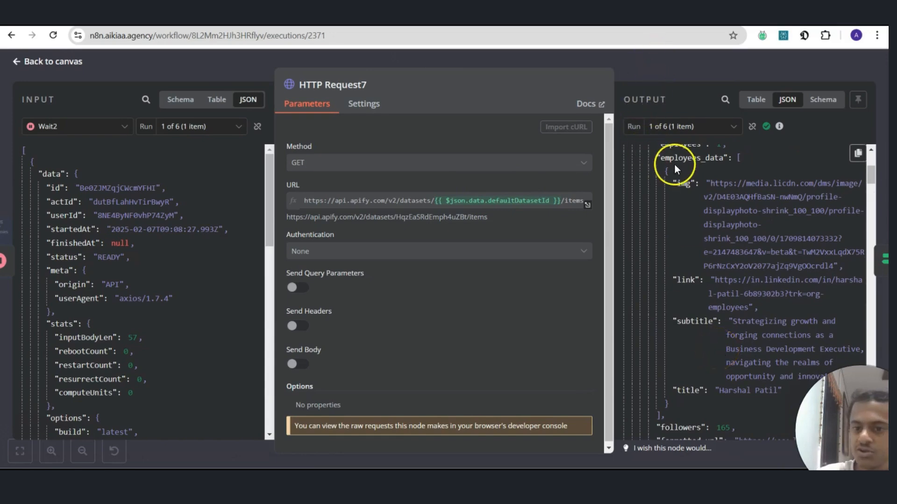
left_click_drag(657, 158, 704, 428)
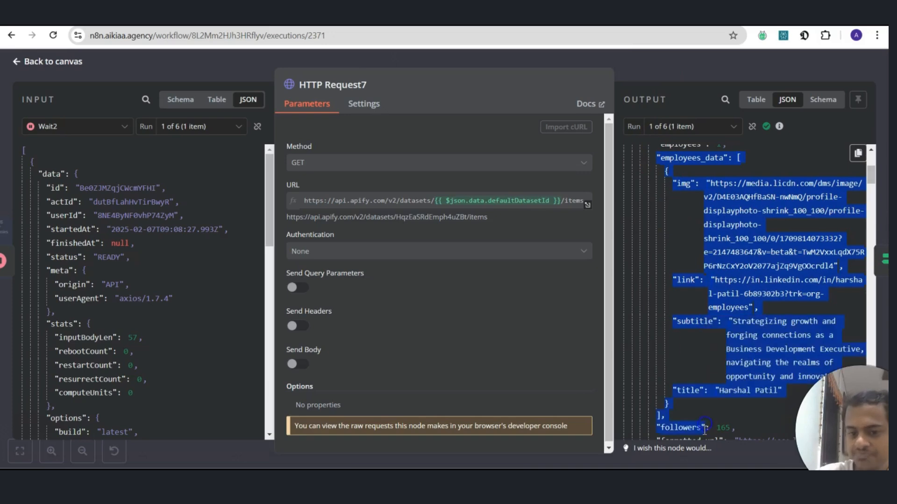
left_click(715, 169)
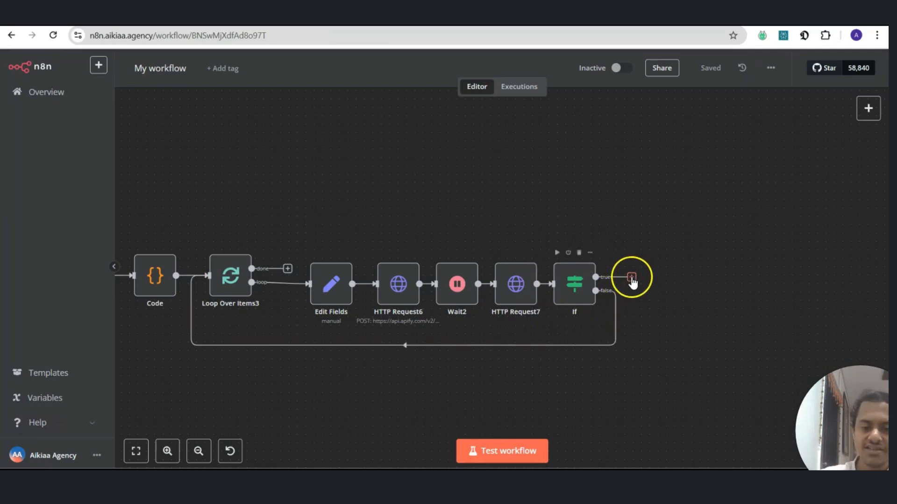
Step: Add an Edit Fields (Set) node to the If node's true output and create a field named employees
left_click(632, 279)
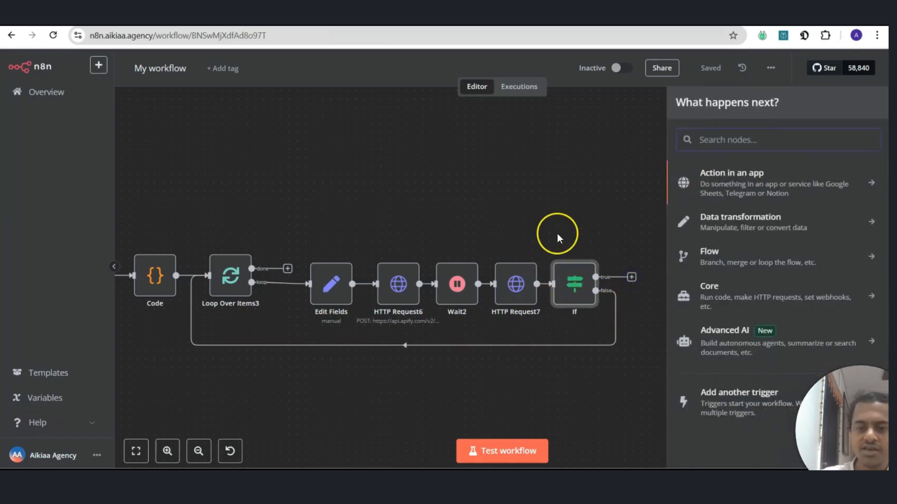
type("edi")
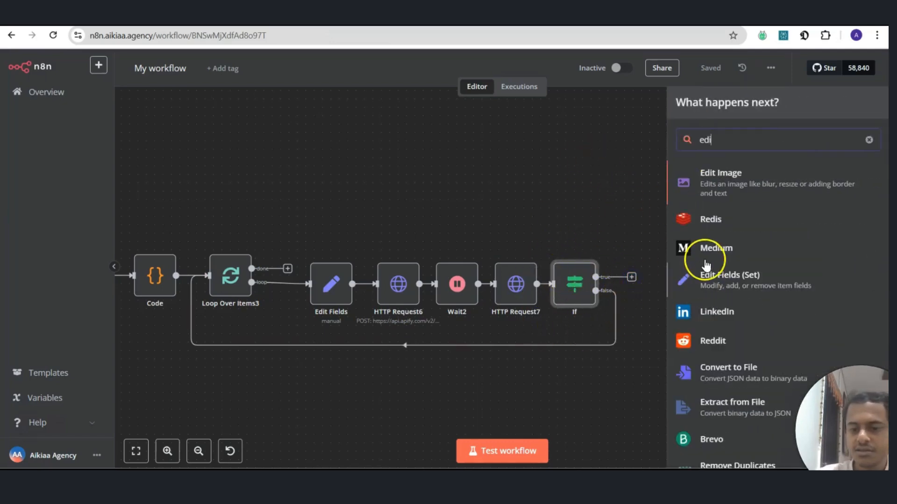
left_click(707, 274)
left_click(385, 194)
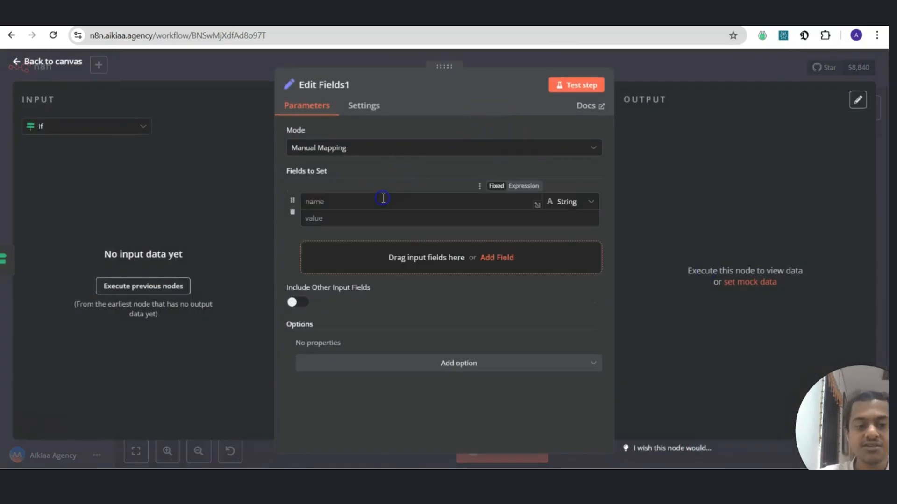
left_click(352, 208)
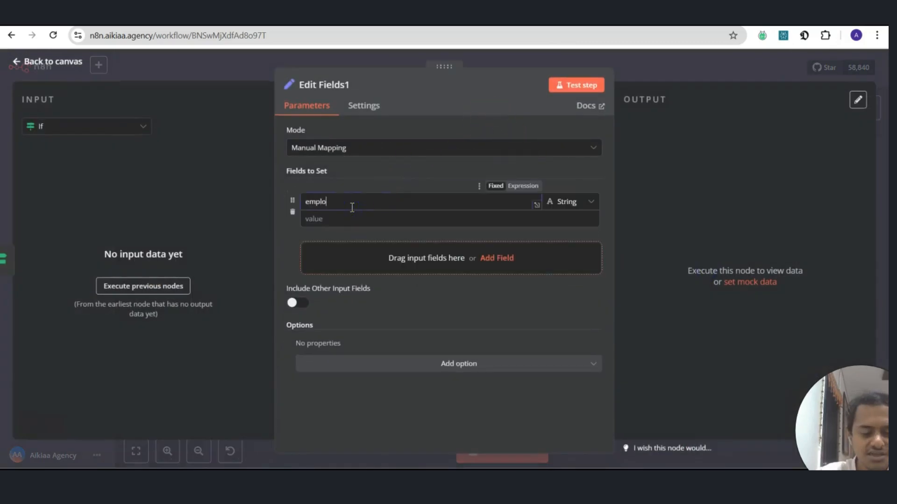
Step: Switch the employees value to expression mode, start an empty {{ }} expression and return to the canvas
left_click(398, 220)
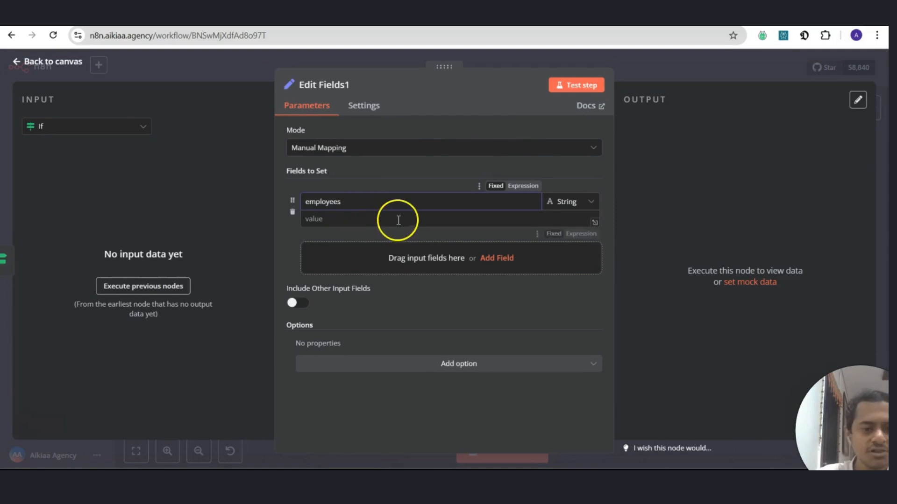
left_click(572, 229)
left_click(402, 225)
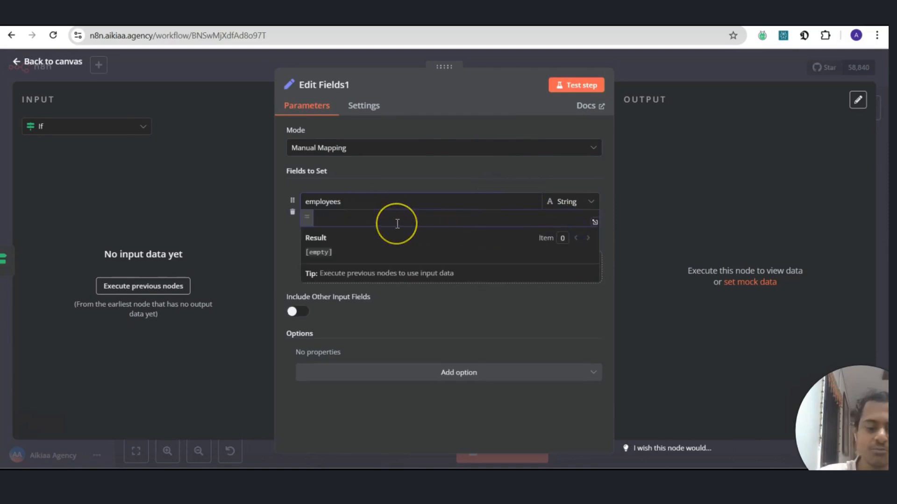
type("{{")
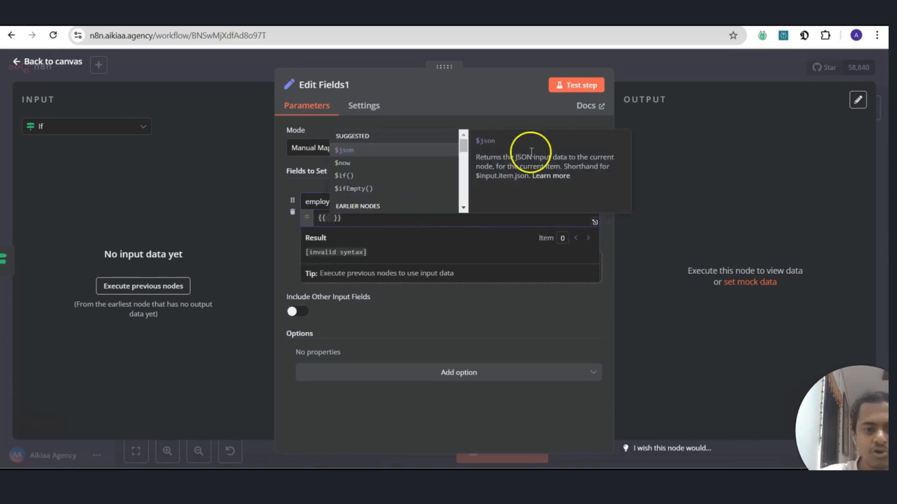
left_click(677, 78)
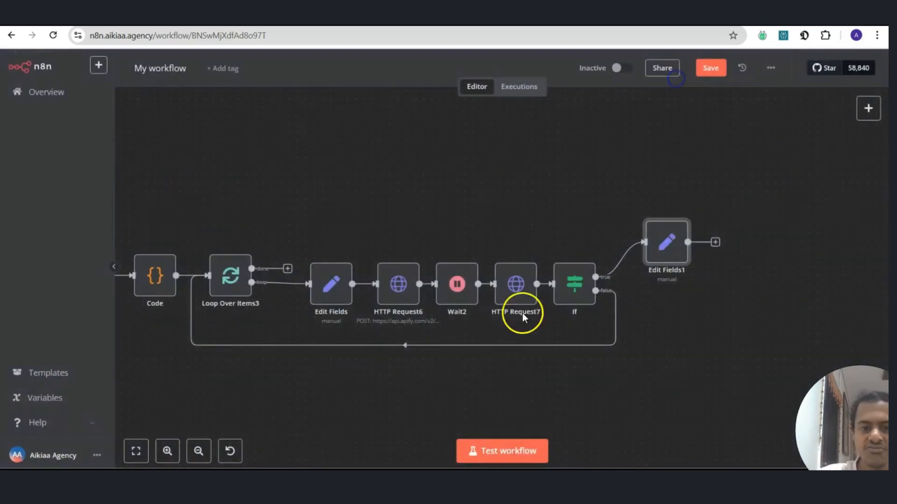
Step: Copy the If node's expression {{ $json.message[0].employees_data }} into the employees value of the Edit Fields1 node
double_click(575, 283)
left_click(458, 160)
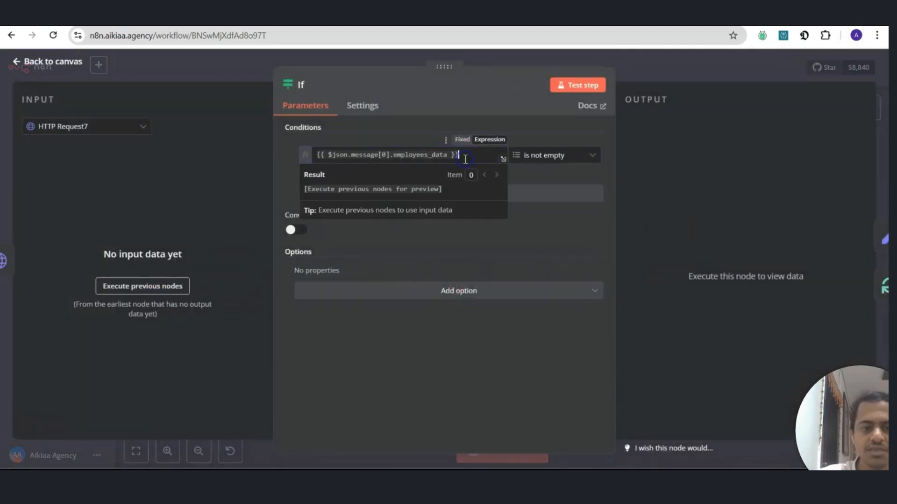
key("ctrl+a")
left_click(666, 74)
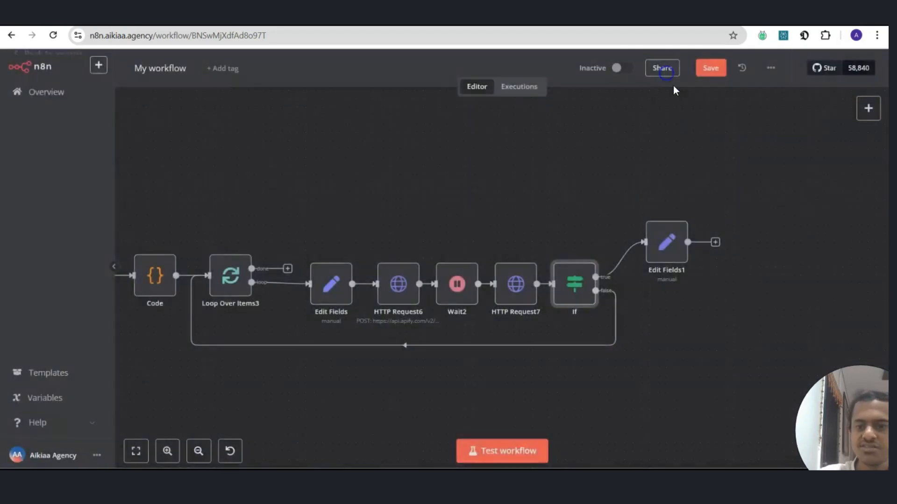
double_click(666, 242)
left_click(373, 218)
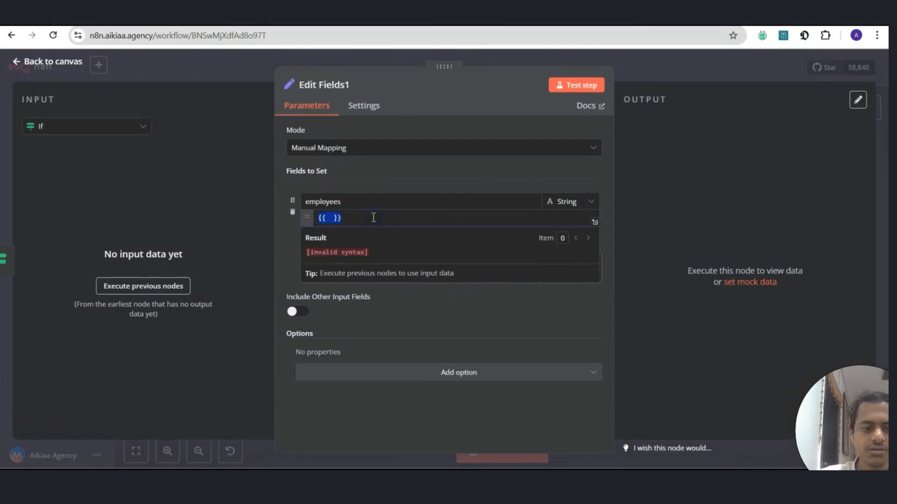
key("ctrl+v")
left_click(685, 64)
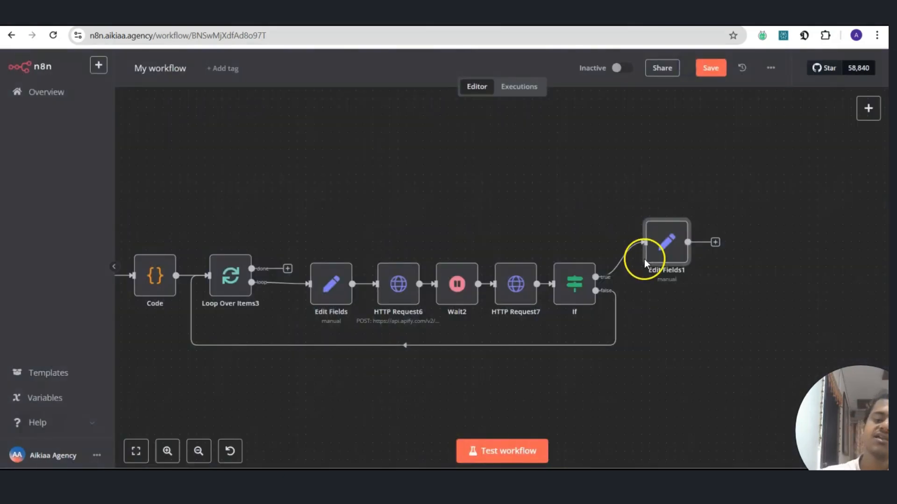
Step: Move the Edit Fields1 node down beside the If node so their connection runs nearly straight
left_click_drag(666, 239, 651, 281)
left_click(666, 359)
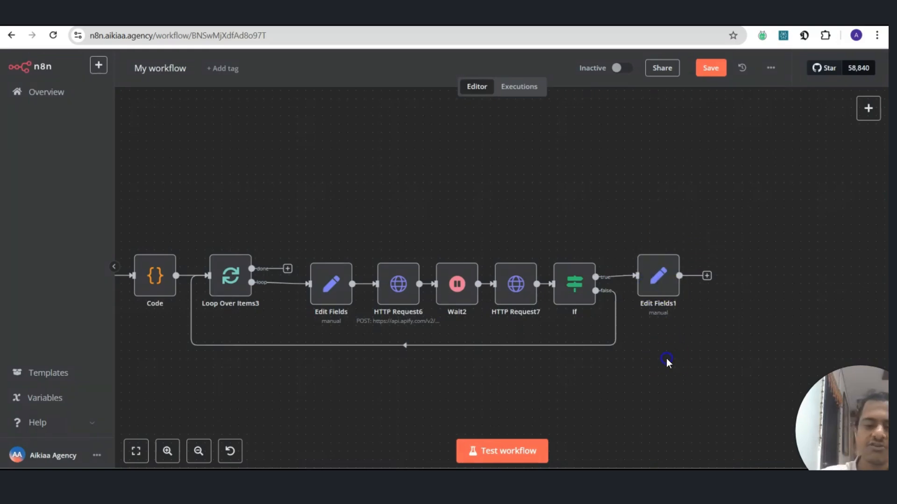
scroll(666, 358, "right", 4)
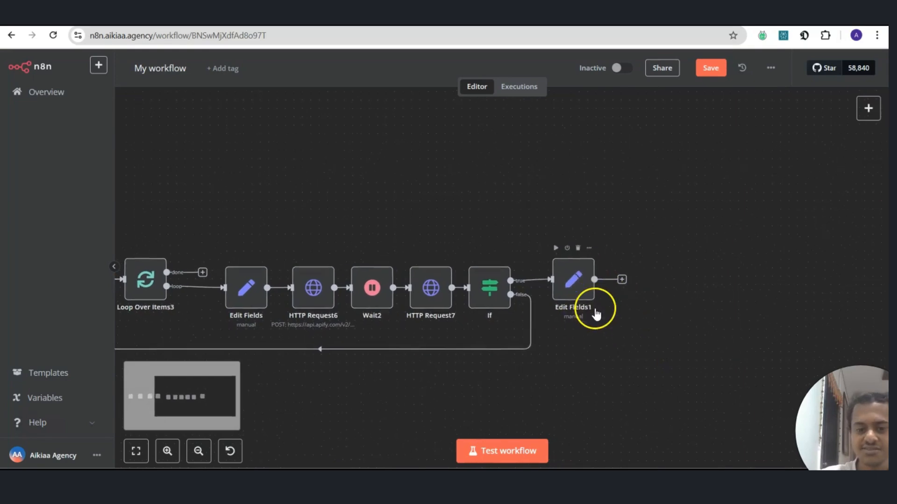
left_click(606, 272)
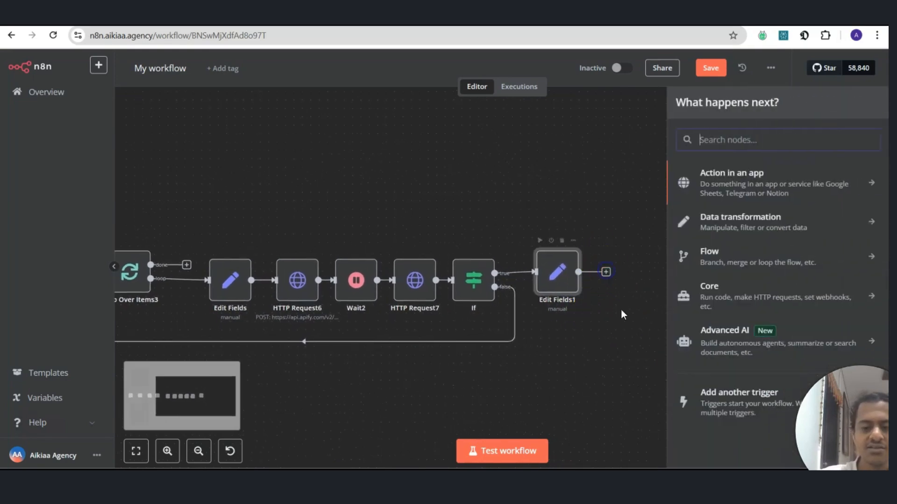
double_click(556, 285)
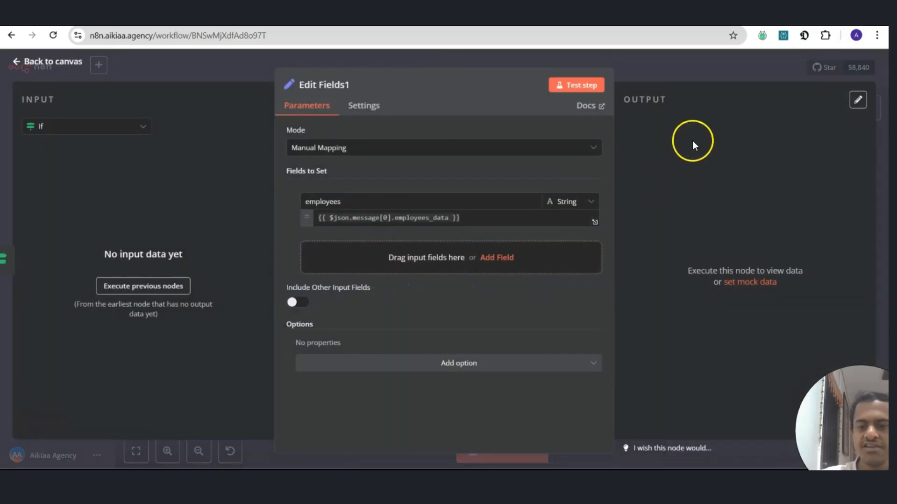
left_click(696, 80)
Step: Add a Loop Over Items (Split in Batches) node after Edit Fields1 and return to the canvas
scroll(650, 211, "right", 3)
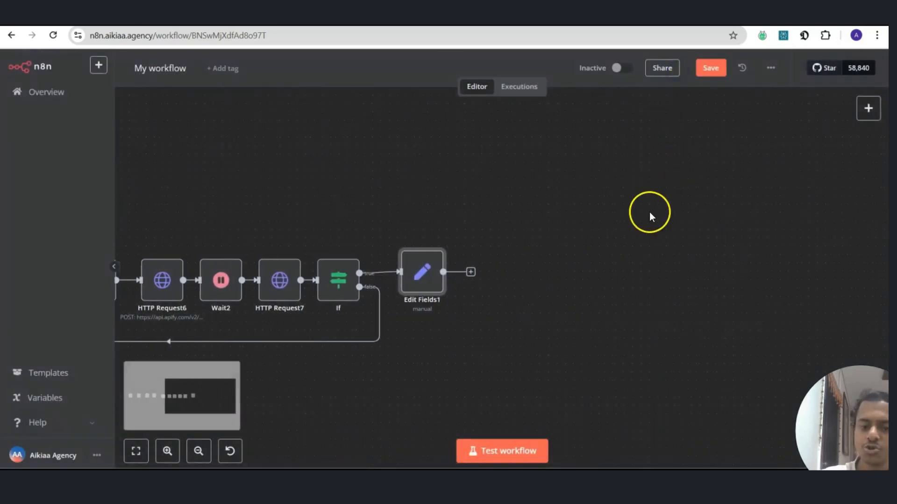
left_click(470, 270)
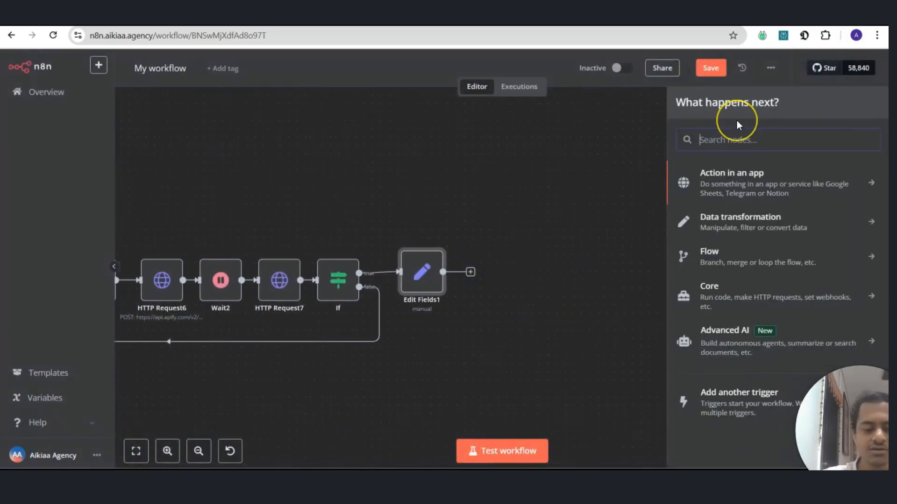
type("loop")
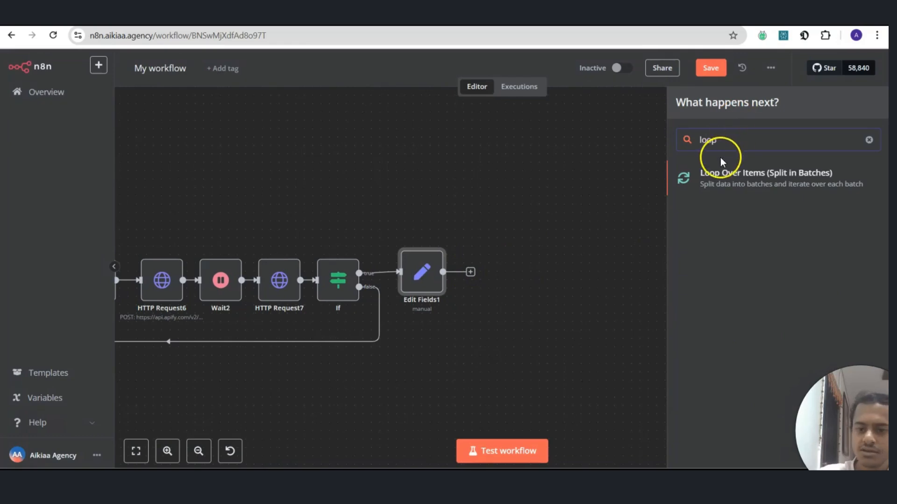
left_click(716, 176)
key("Escape")
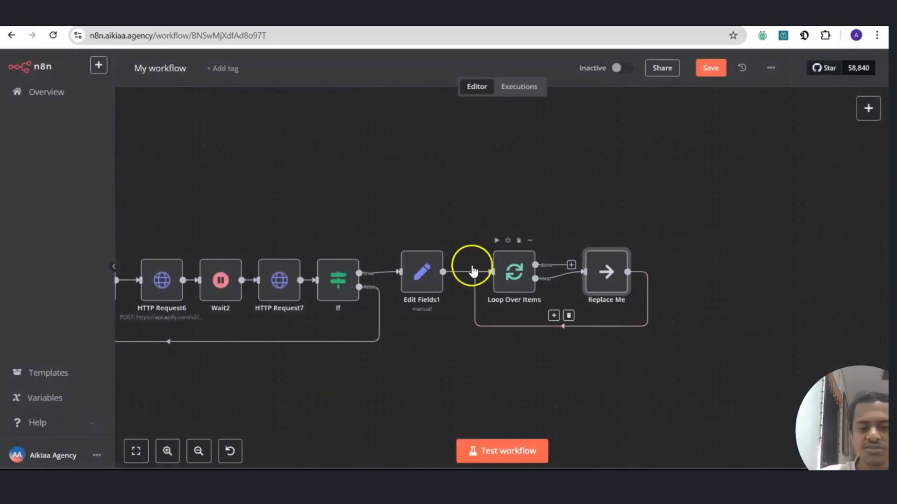
Step: Try the Reset option on the new Loop Over Items node, then remove it and return to the canvas
double_click(417, 275)
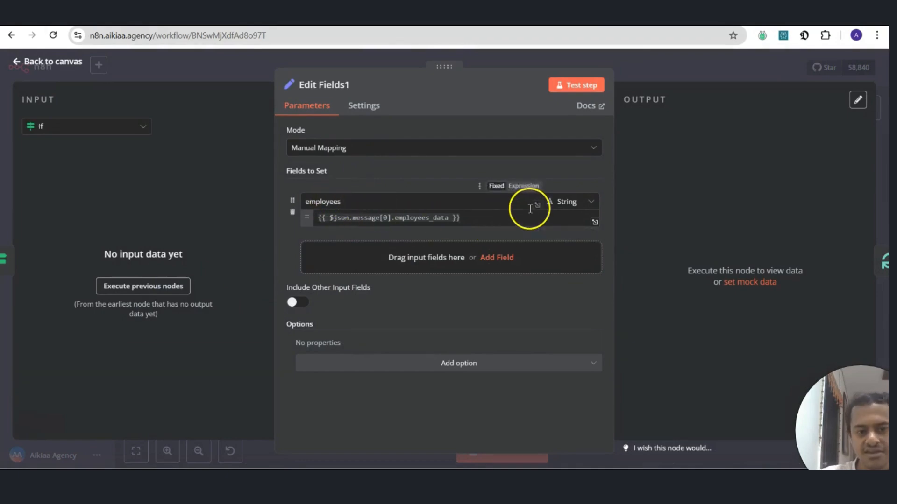
key("Escape")
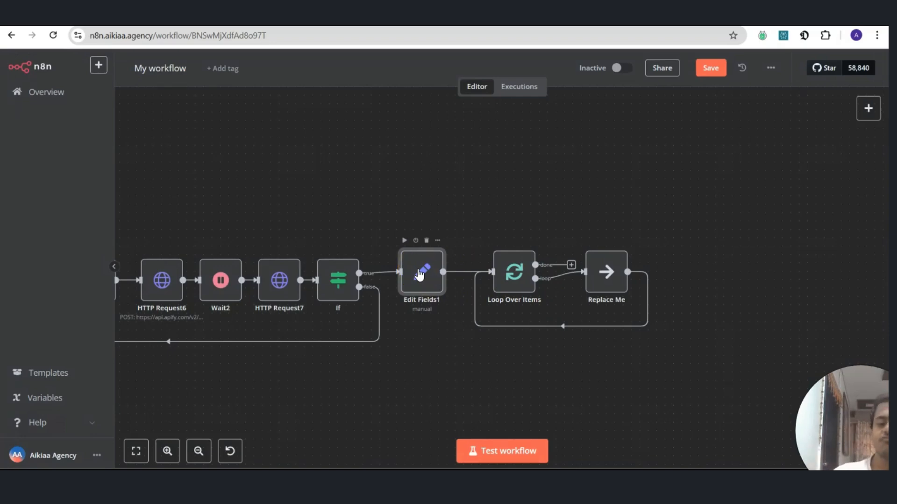
left_click(521, 276)
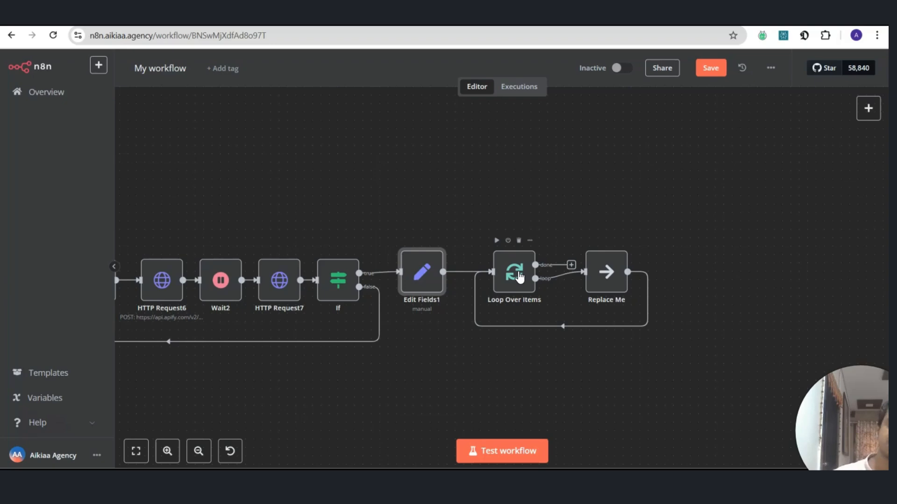
double_click(521, 276)
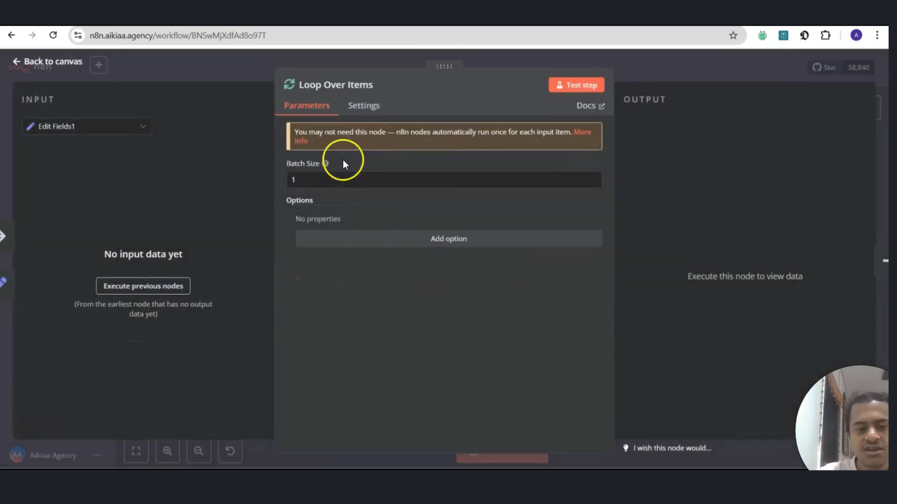
left_click(381, 244)
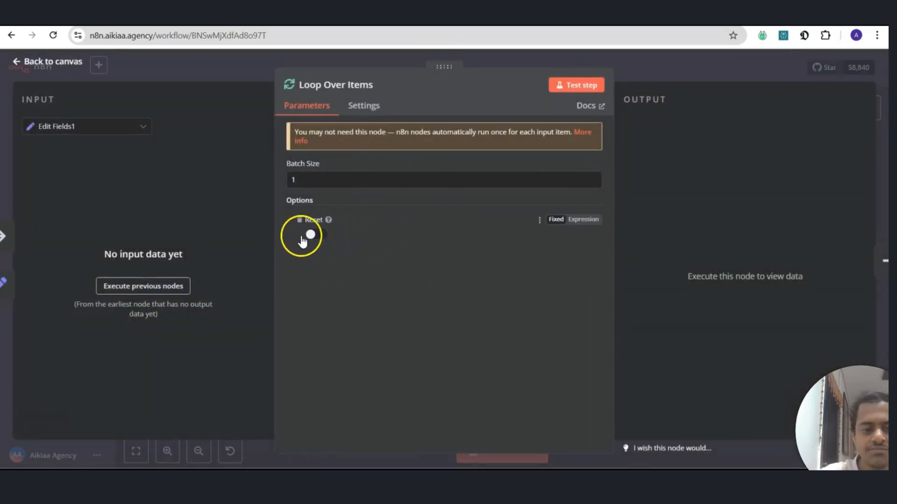
left_click(300, 220)
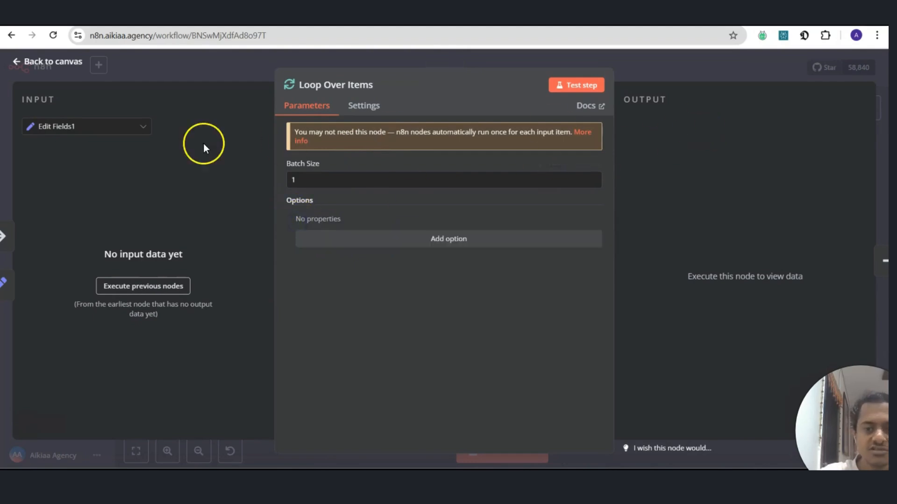
left_click(209, 74)
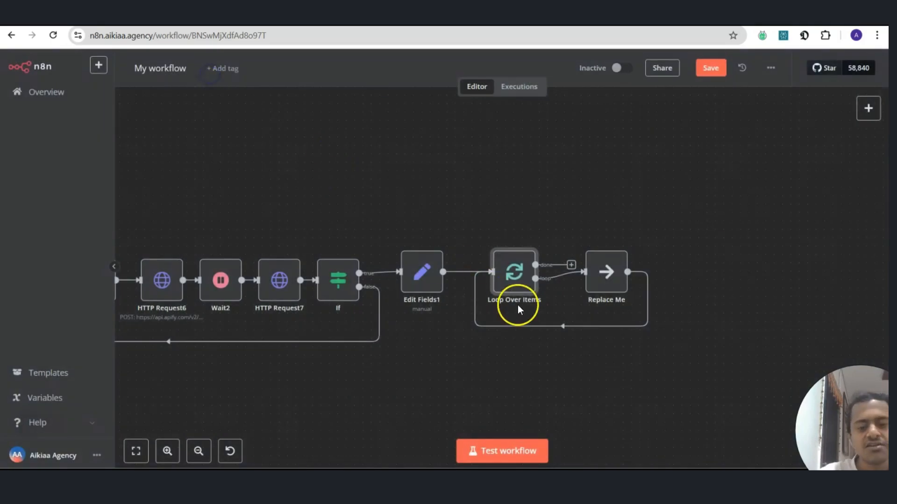
Step: Insert a Code node between Edit Fields1 and the new Loop Over Items node
left_click(461, 272)
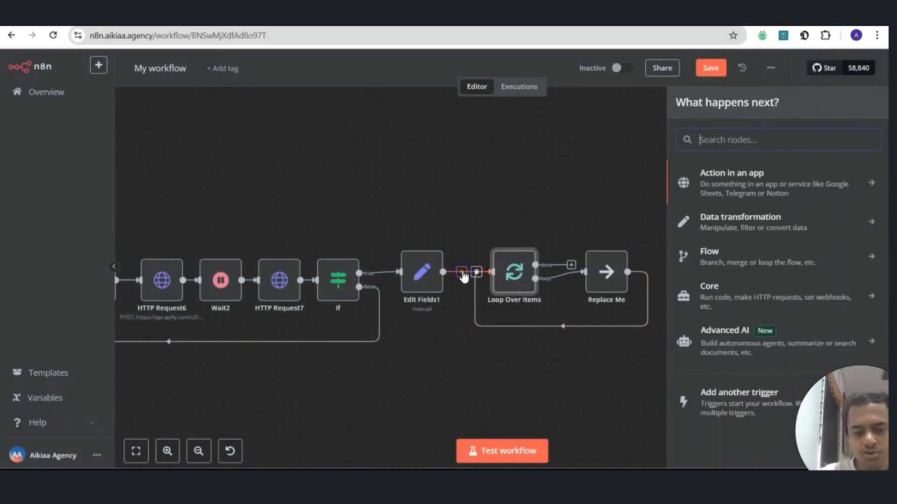
type("code")
left_click(697, 188)
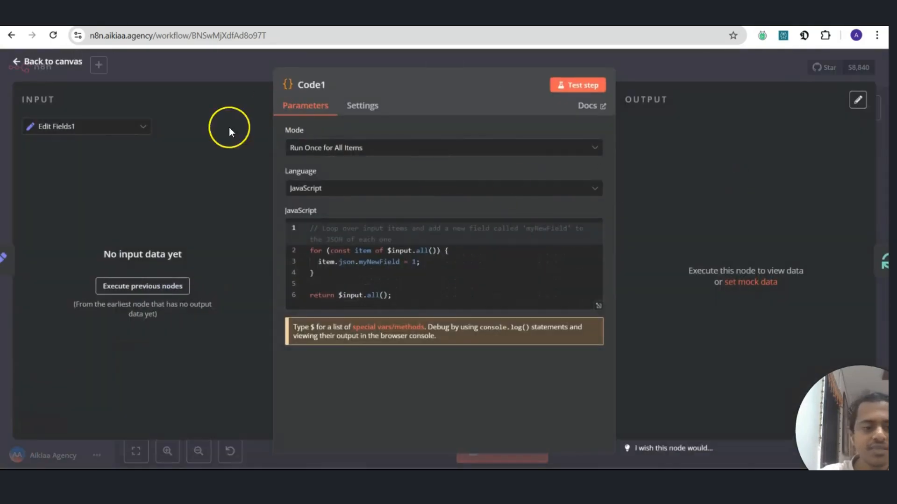
Step: Switch to the text editor and copy the line return $('Edit Fields3').all()[0].json.employees under code 2 in the Twenty notes
left_click(440, 271)
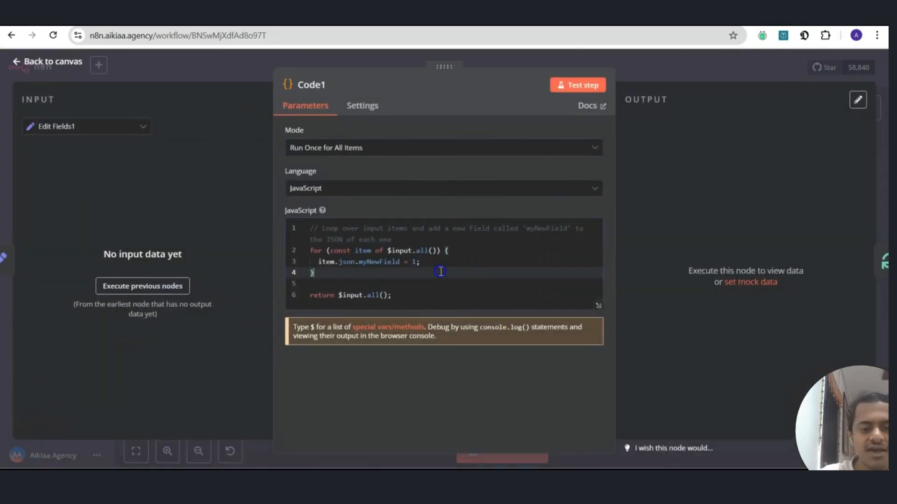
key("alt+Tab")
key("Escape")
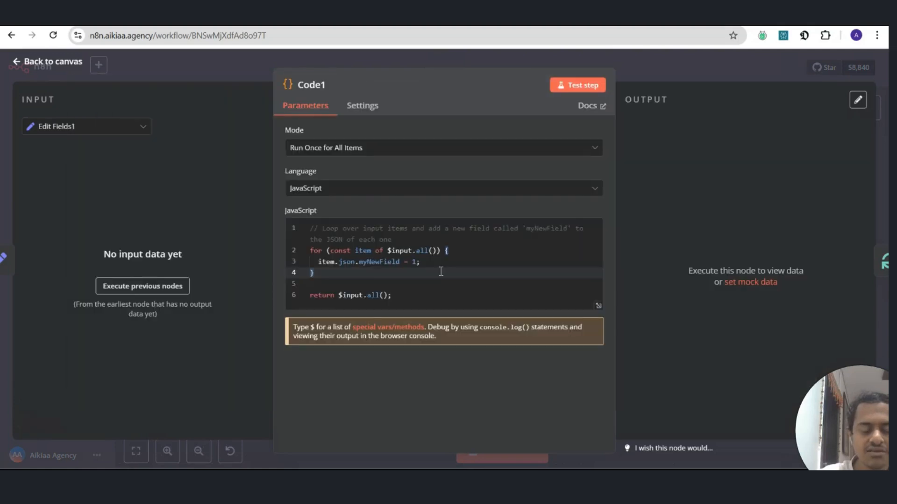
left_click(284, 467)
left_click(407, 174)
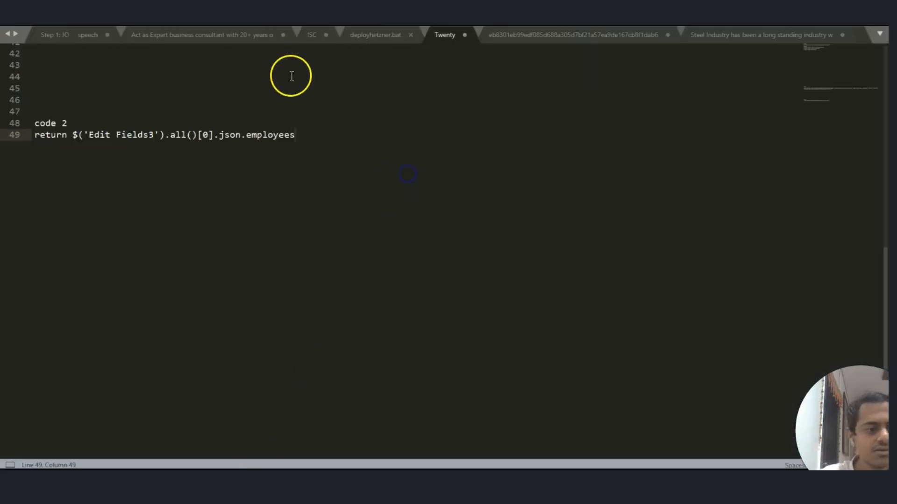
key("shift+Home")
key("ctrl+c")
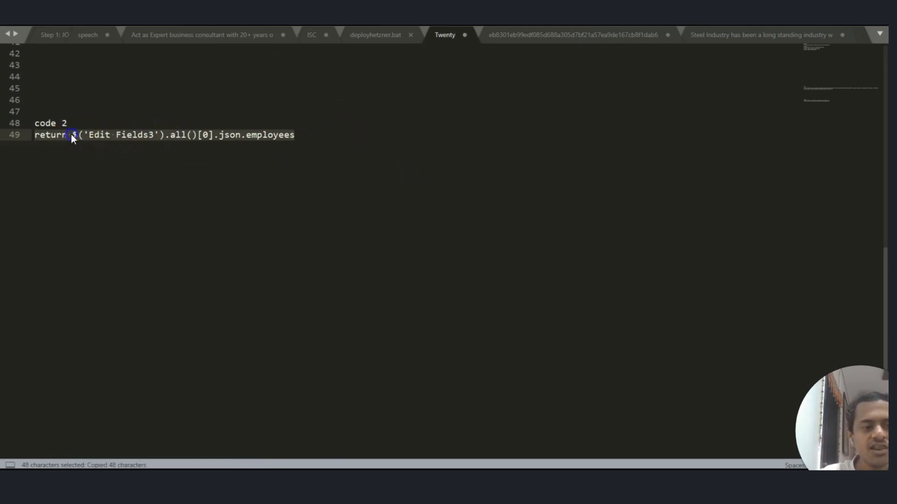
Step: Examine the parts of the copied return statement: the node reference, the [0] index and the .json.employees path
left_click_drag(70, 134, 220, 136)
left_click(193, 137)
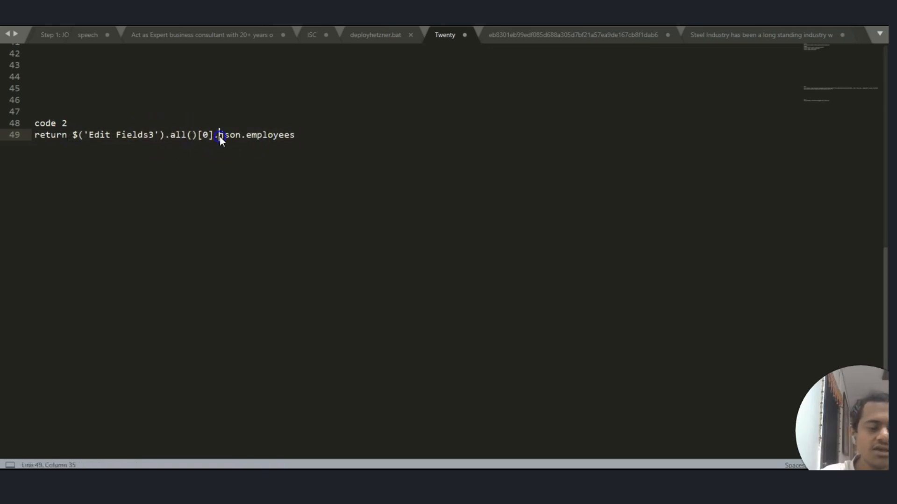
double_click(220, 137)
left_click(211, 137)
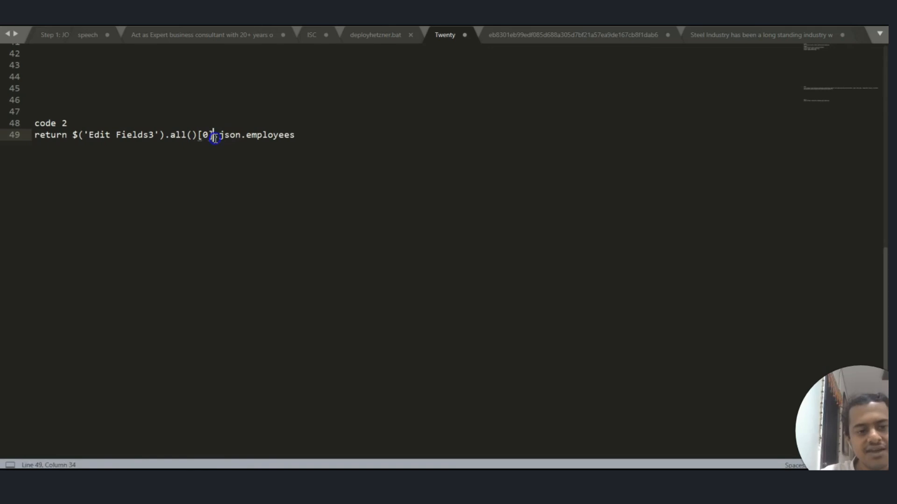
left_click(202, 137)
key("End")
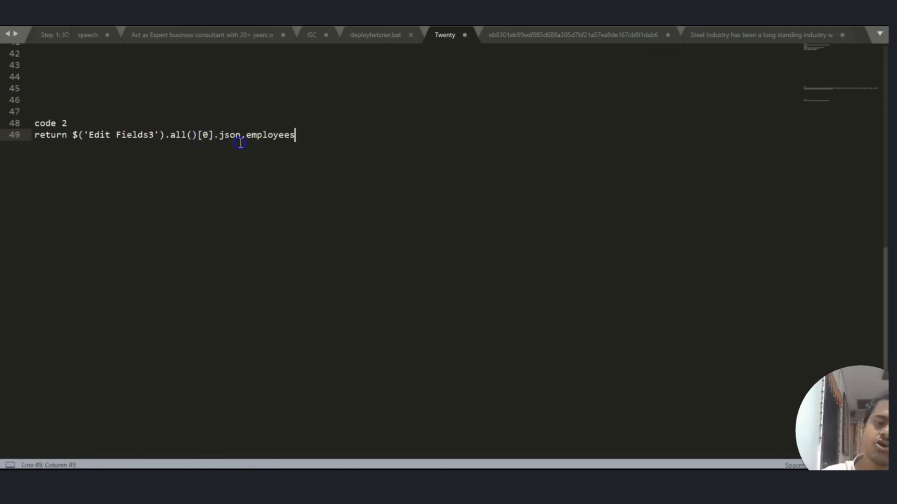
left_click(242, 136, "shift")
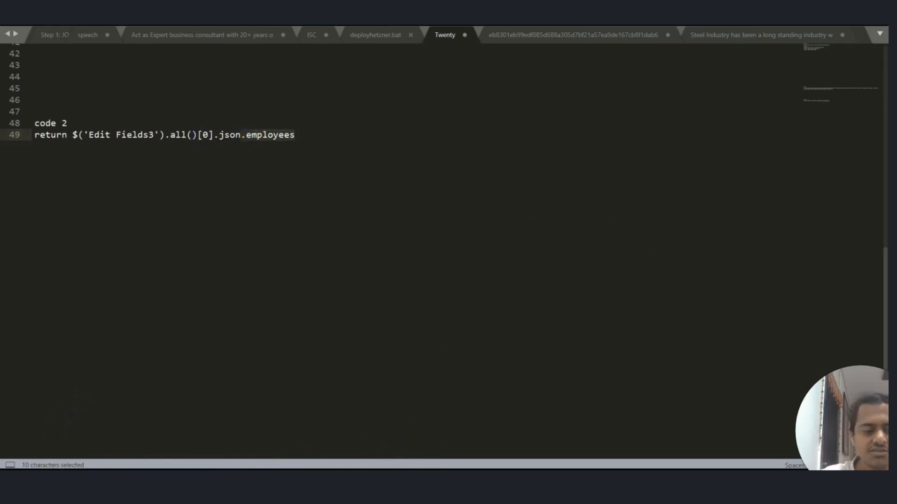
Step: Switch back to n8n and replace the Code1 node's default JavaScript with return $('Edit Fields3').all()[0].json.employees
key("alt+Tab")
left_click_drag(338, 295, 392, 295)
key("ctrl+v")
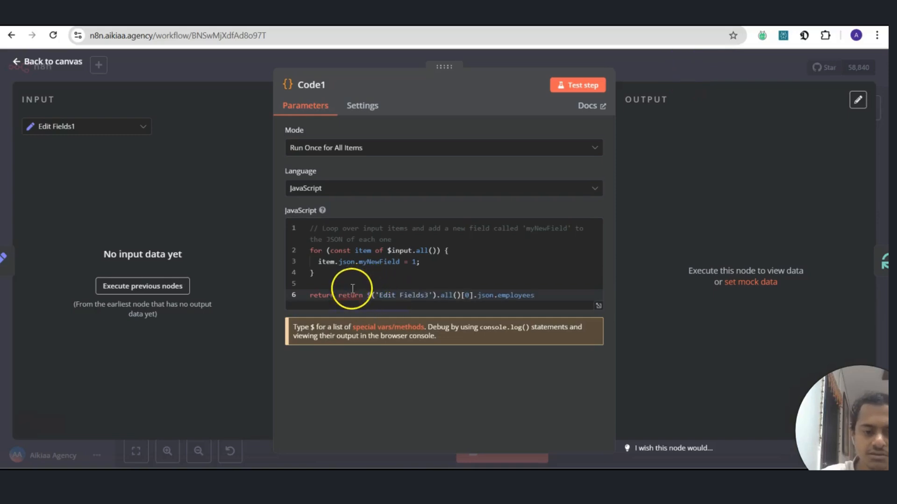
left_click_drag(338, 295, 304, 225)
key("BackSpace")
key("BackSpace")
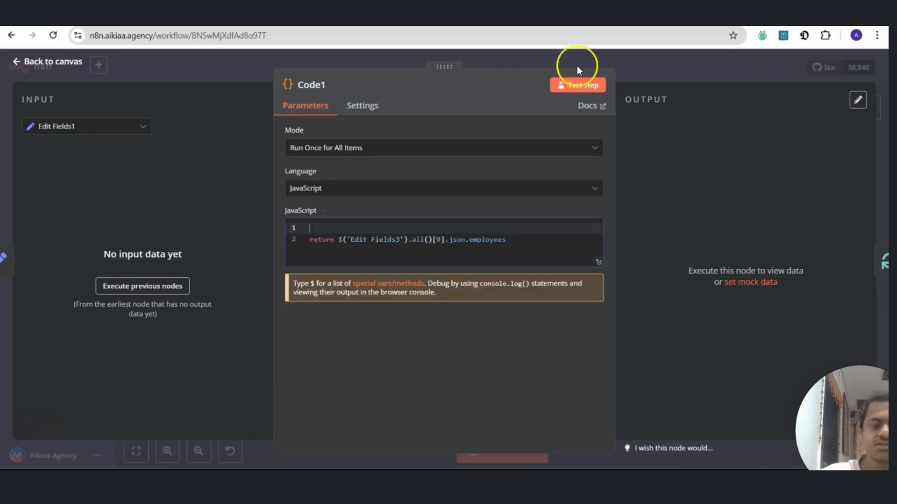
left_click(699, 61)
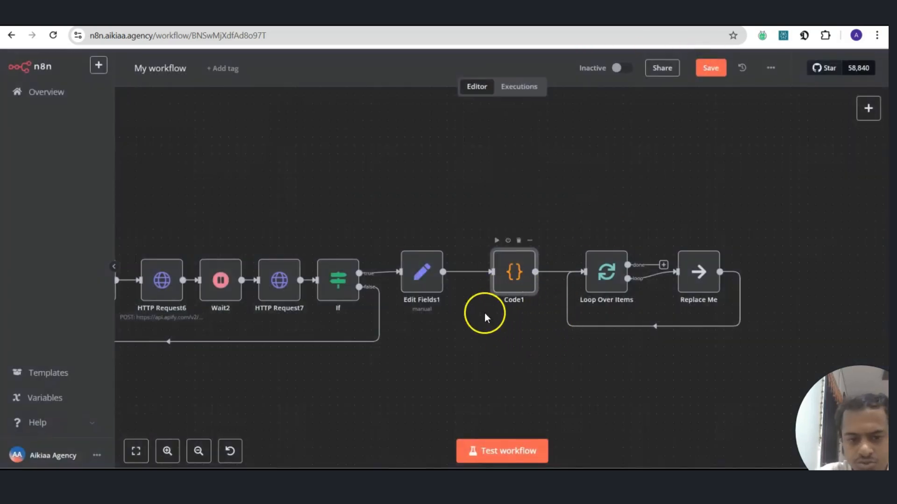
Step: Change the node reference in the Code1 script to 'Edit Fields1' and save the workflow
double_click(424, 299)
key("Escape")
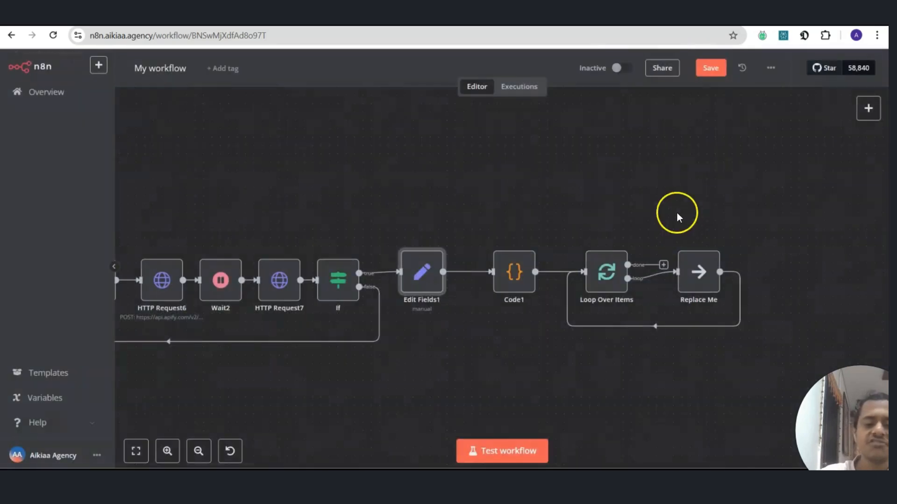
left_click(514, 280)
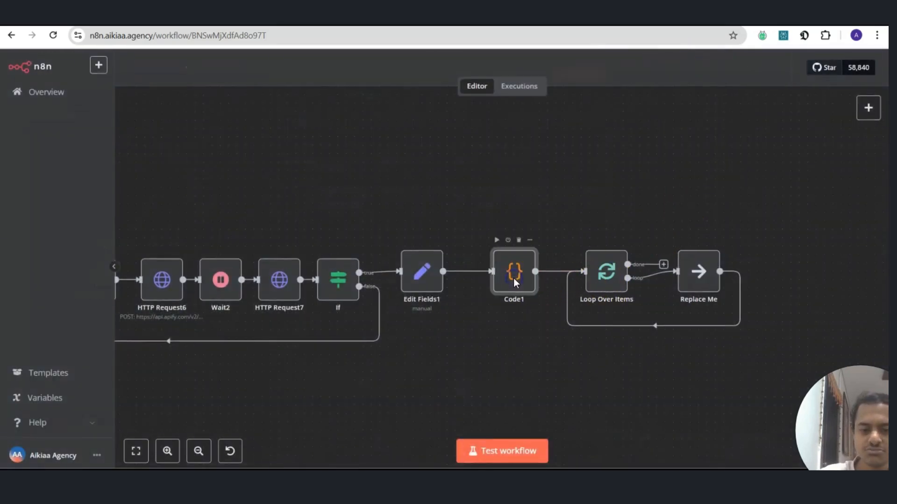
double_click(514, 278)
left_click(403, 239)
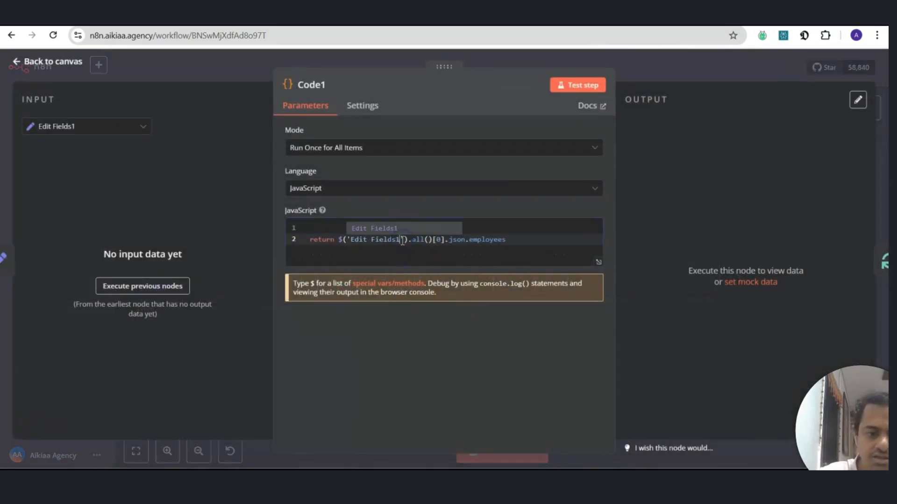
key("Escape")
left_click(707, 68)
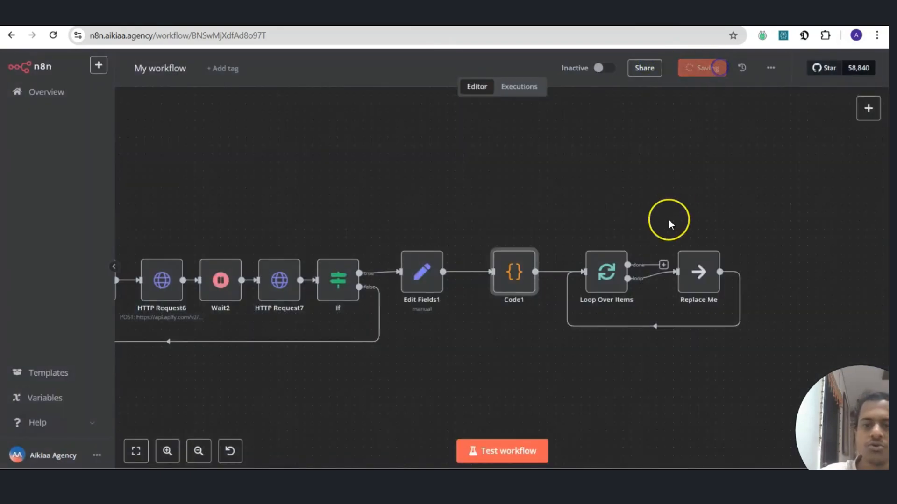
scroll(668, 219, "right", 2)
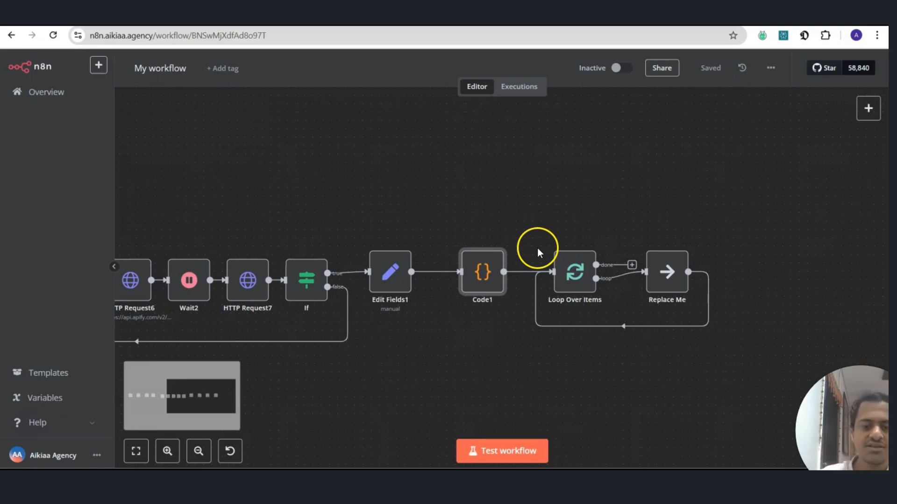
scroll(408, 301, "left", 10)
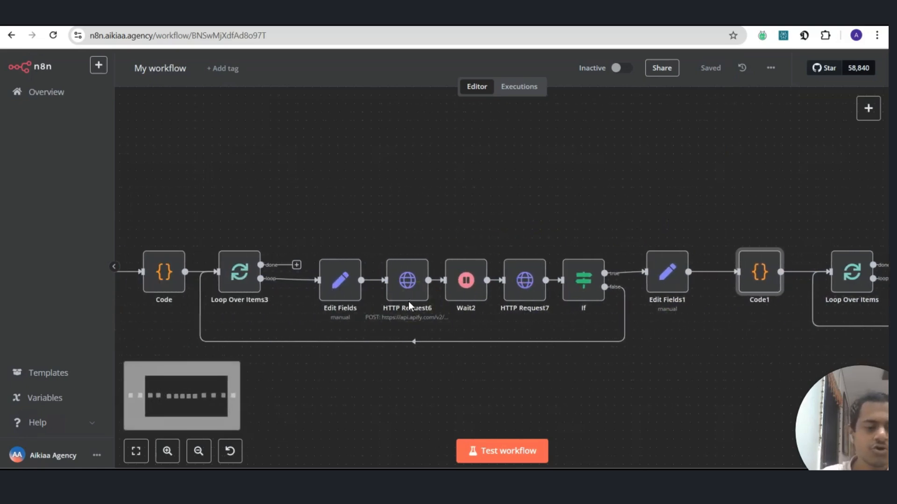
scroll(408, 301, "right", 14)
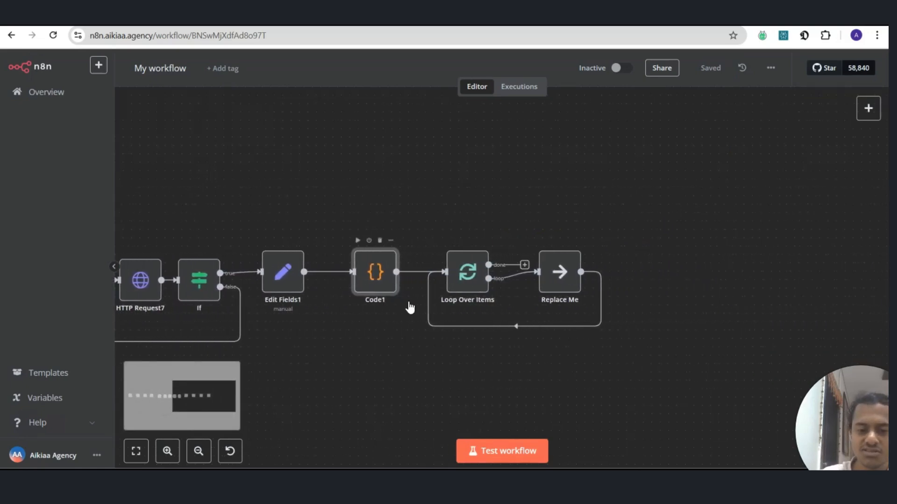
left_click(474, 268)
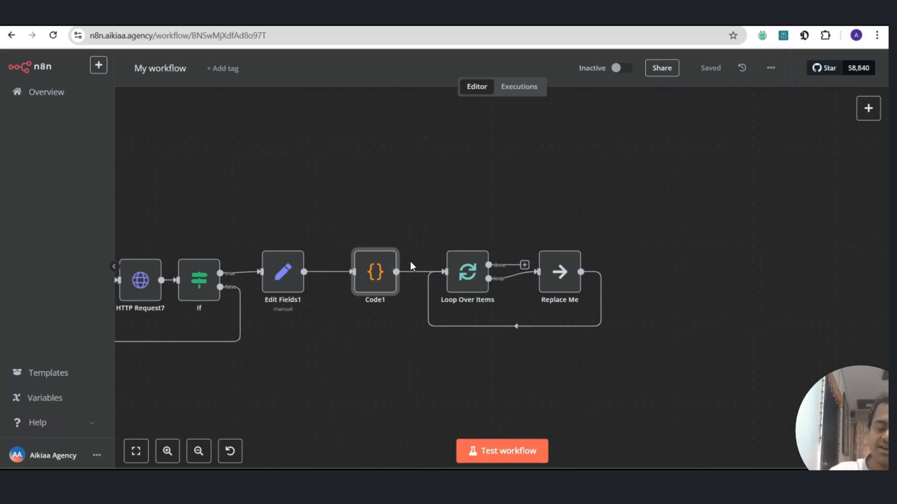
Step: Add an HTTP Request node after the Loop Over Items node and return to the canvas
left_click(475, 267)
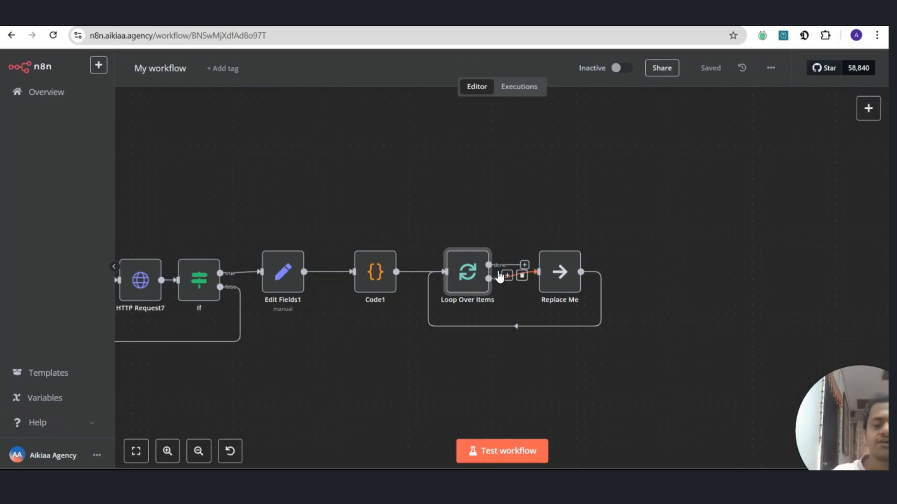
scroll(542, 304, "right", 3)
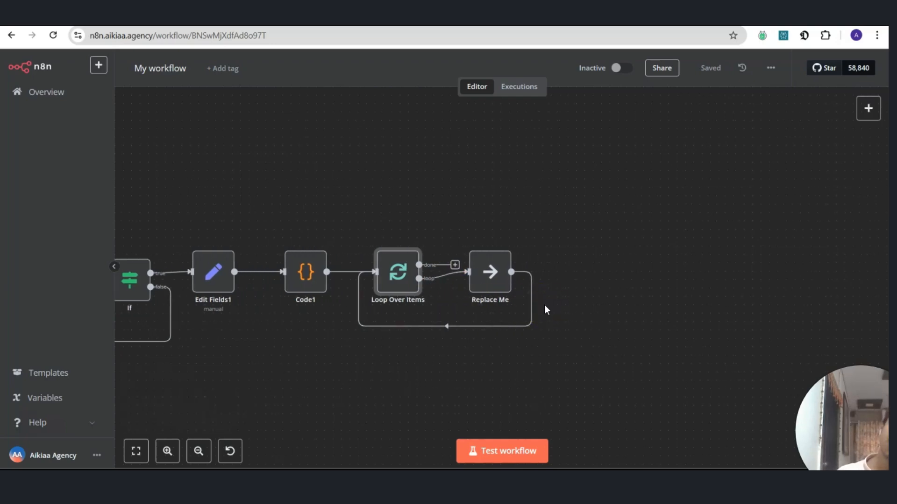
left_click(490, 273)
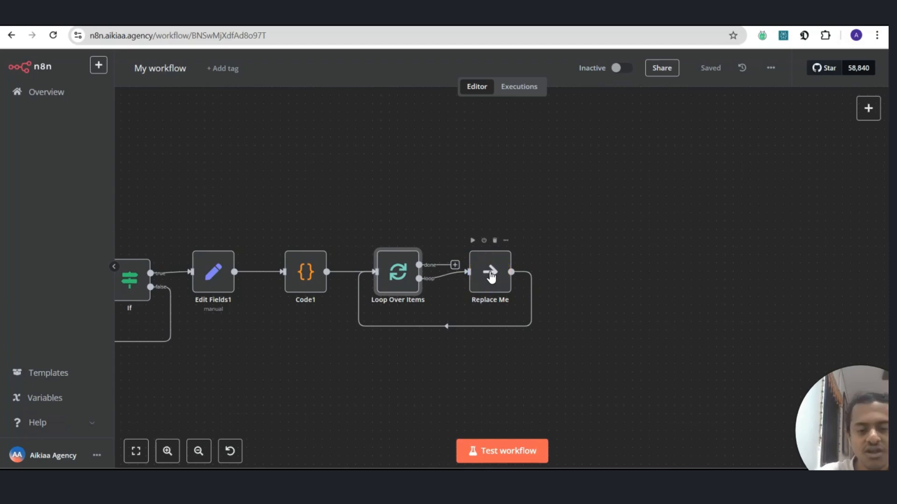
left_click(497, 276)
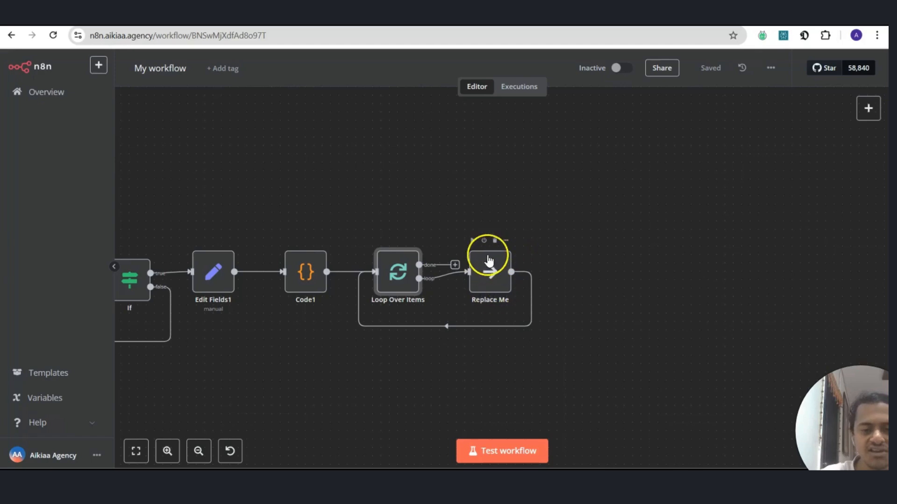
left_click(868, 110)
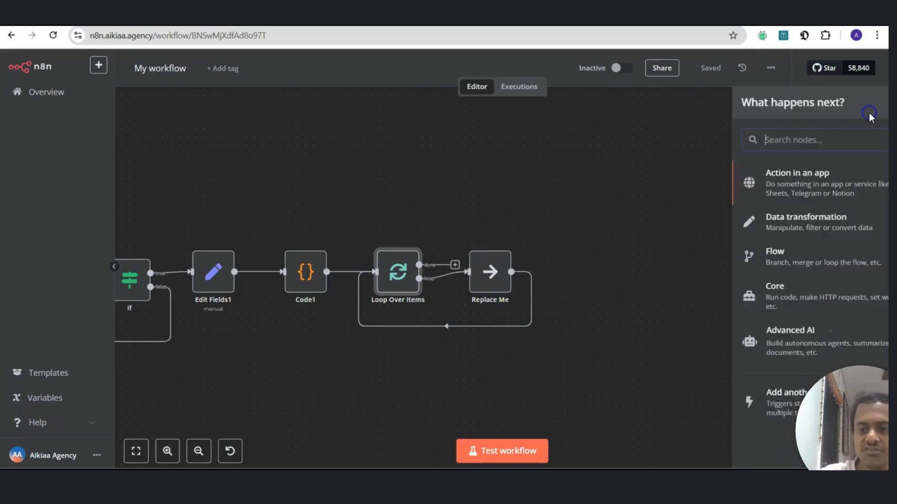
type("http")
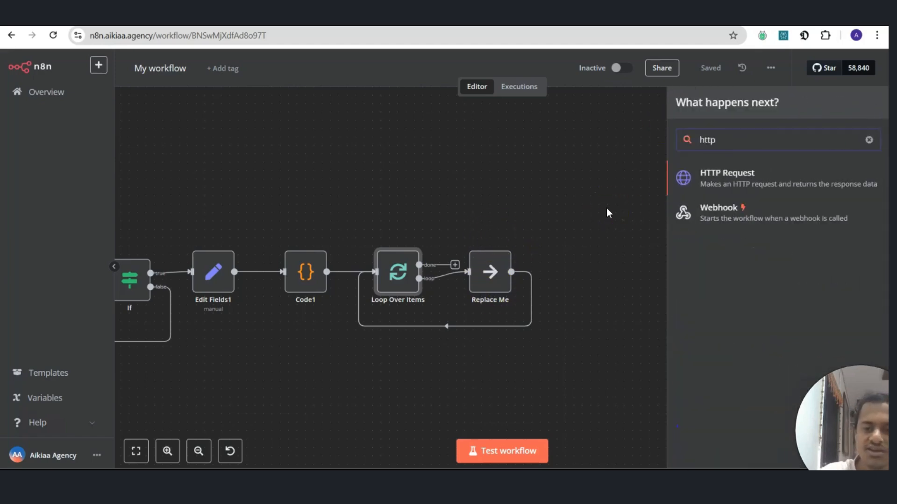
left_click(706, 181)
key("Escape")
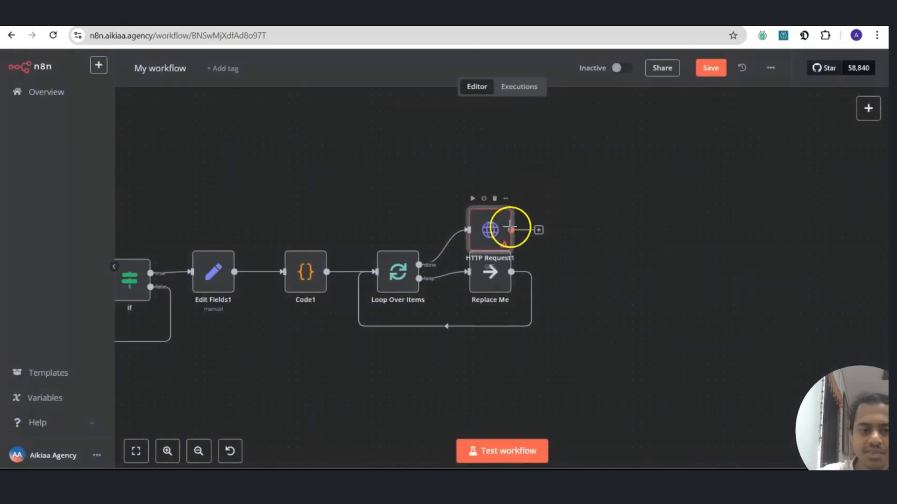
Step: Remove the connection from the loop output and delete the Replace Me placeholder node
left_click(452, 275)
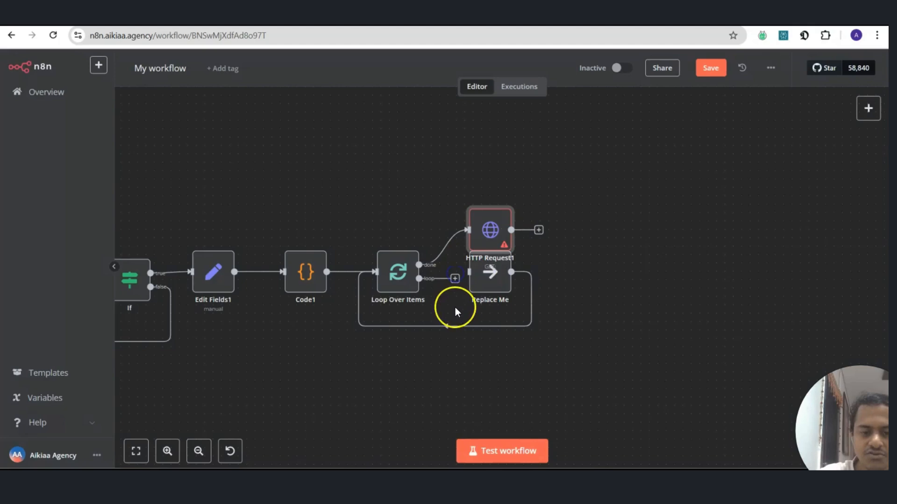
left_click_drag(487, 271, 525, 298)
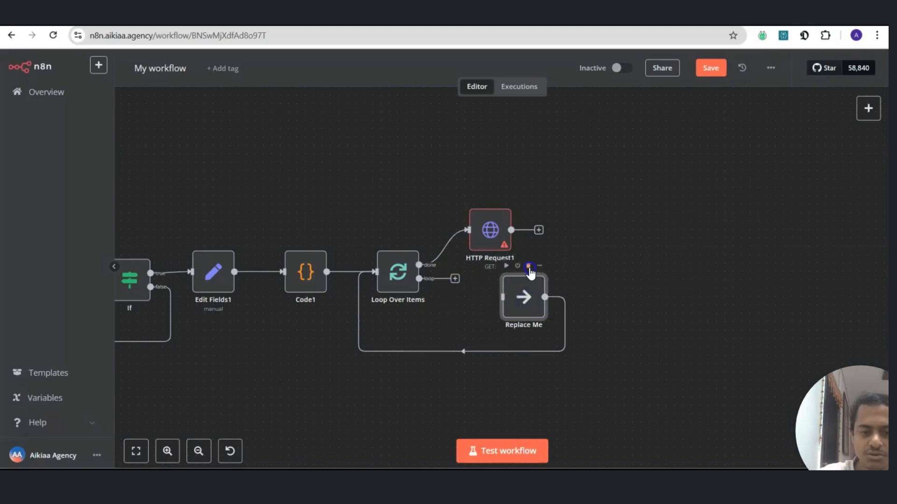
left_click(528, 265)
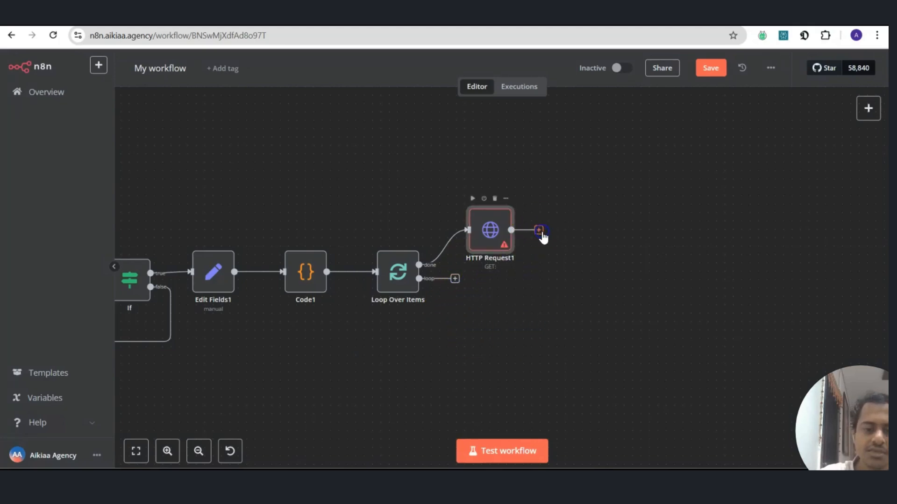
Step: Wire the HTTP Request node to the loop output of Loop Over Items and back into that node's input, placing it beside the loop
left_click(452, 248)
left_click_drag(475, 243, 375, 272)
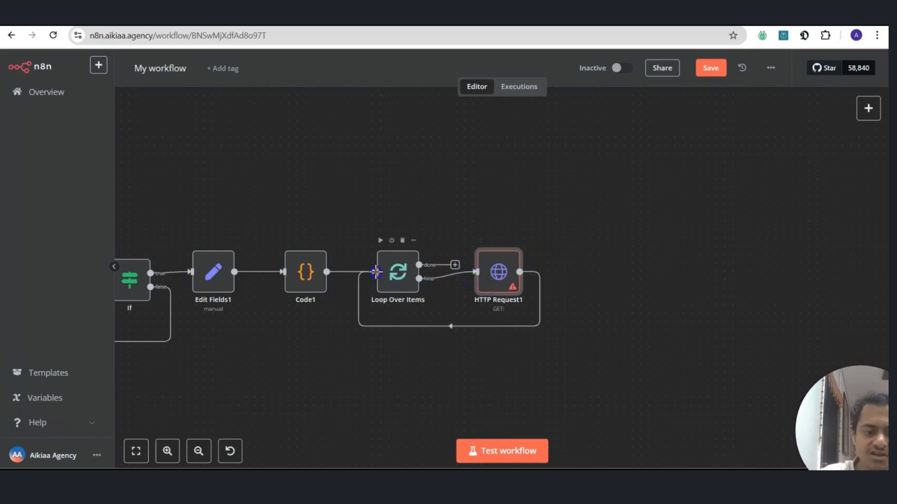
left_click_drag(494, 276, 493, 285)
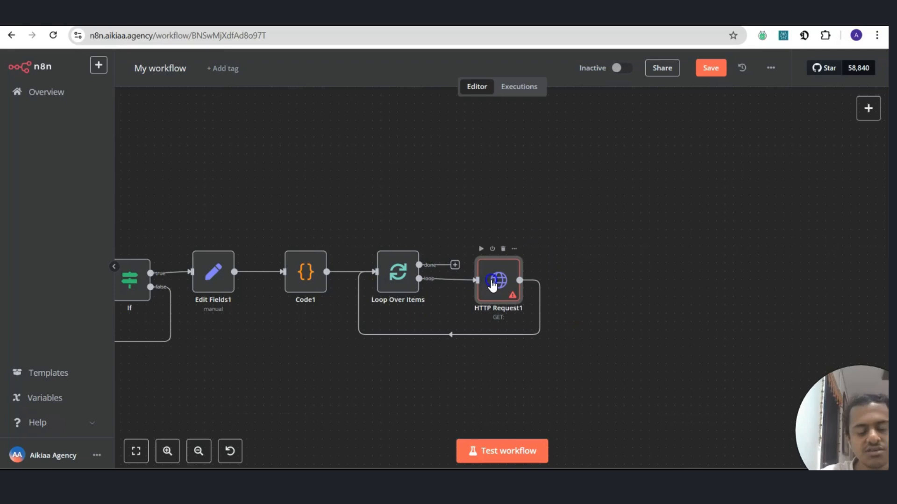
Step: Set the looped HTTP Request node's method to POST and return to the canvas
left_click(497, 270)
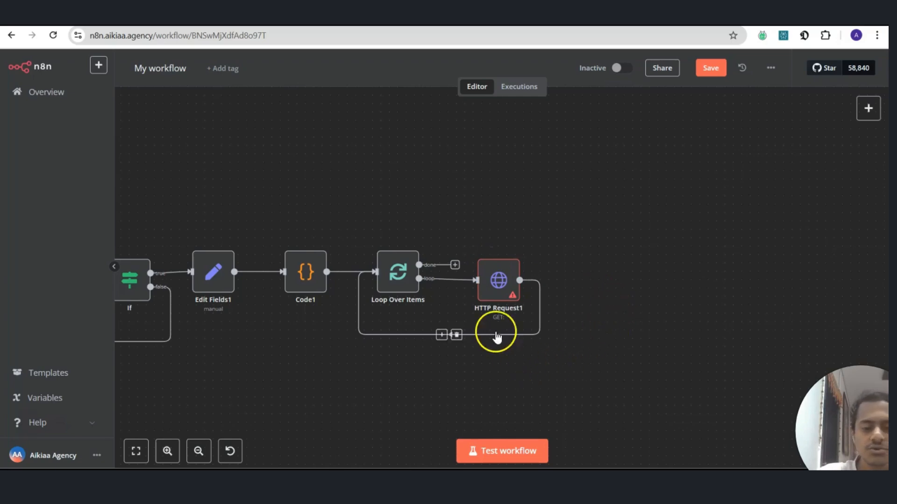
double_click(489, 277)
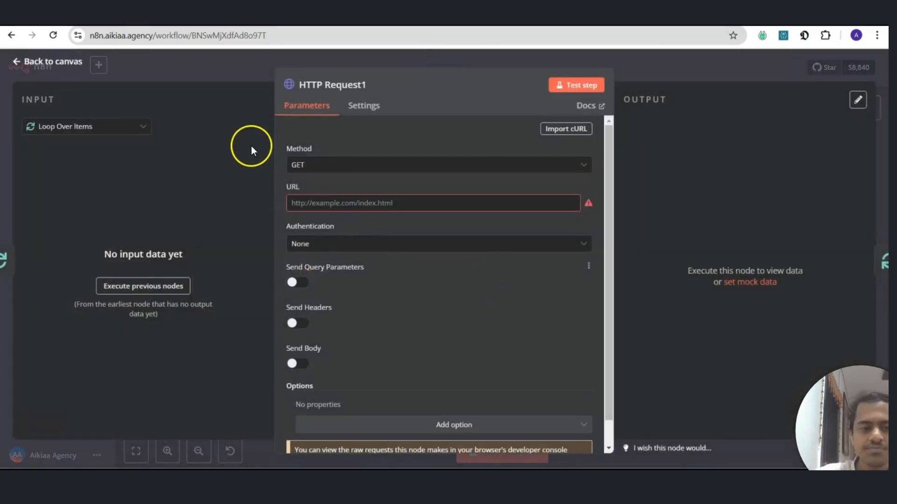
left_click(321, 169)
left_click(335, 297)
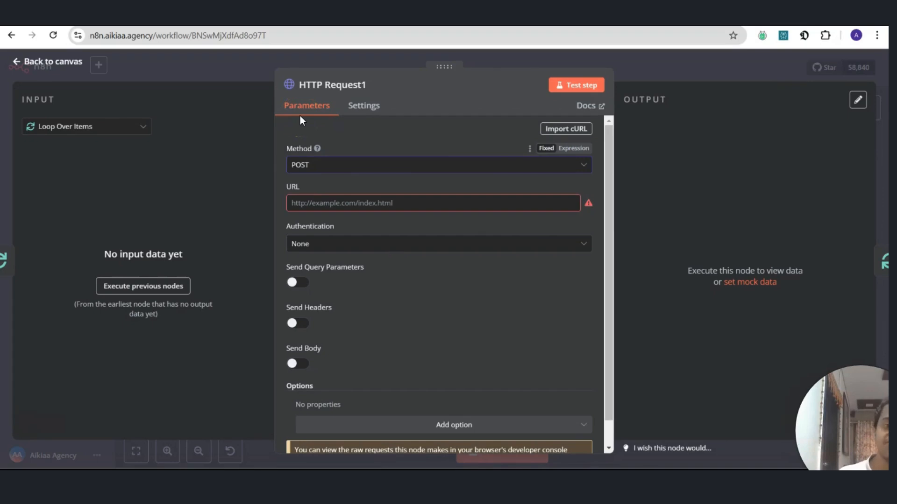
left_click(335, 235)
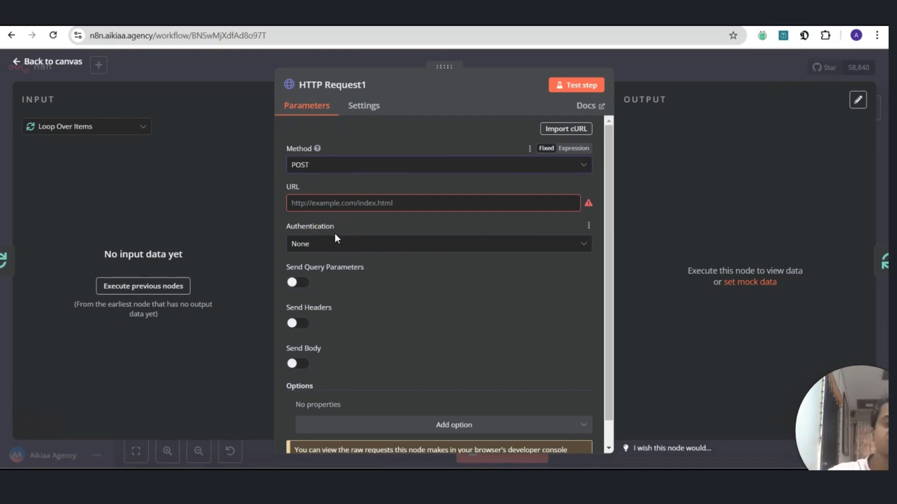
left_click(234, 80)
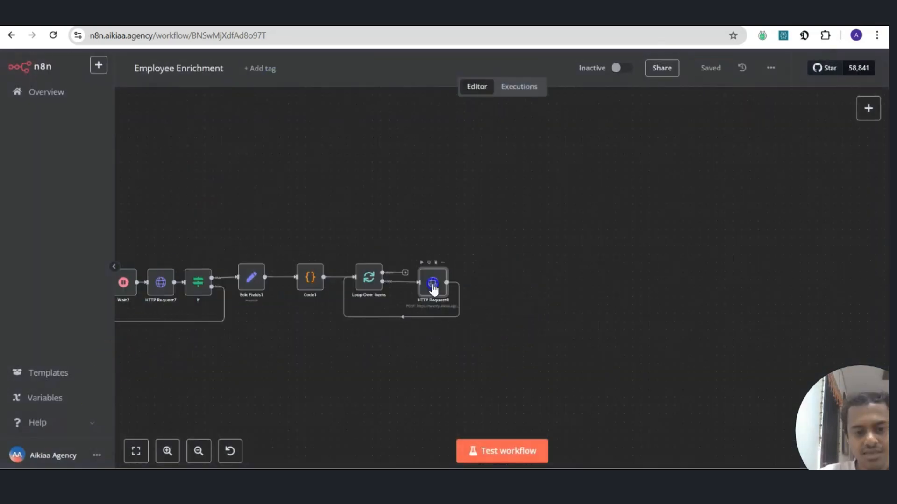
Step: Open the HTTP Request8 node after Loop Over Items and examine its URL, header parameters and body settings
double_click(433, 284)
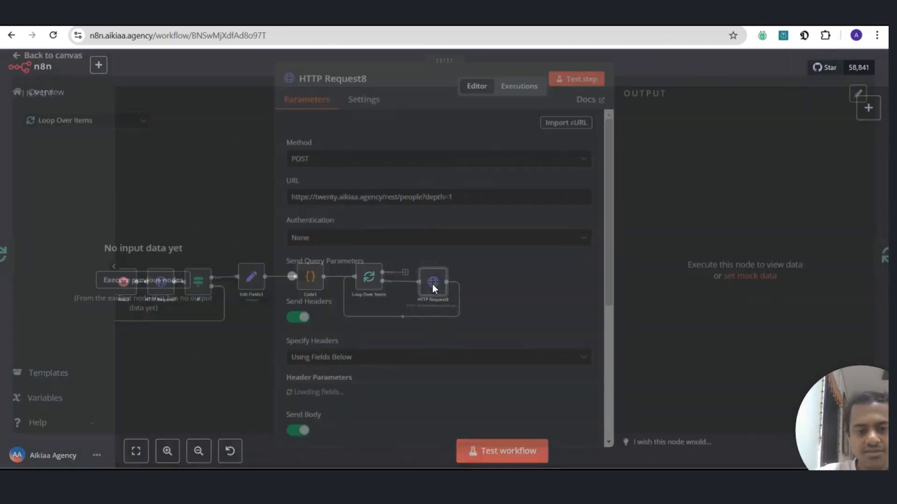
left_click(457, 212)
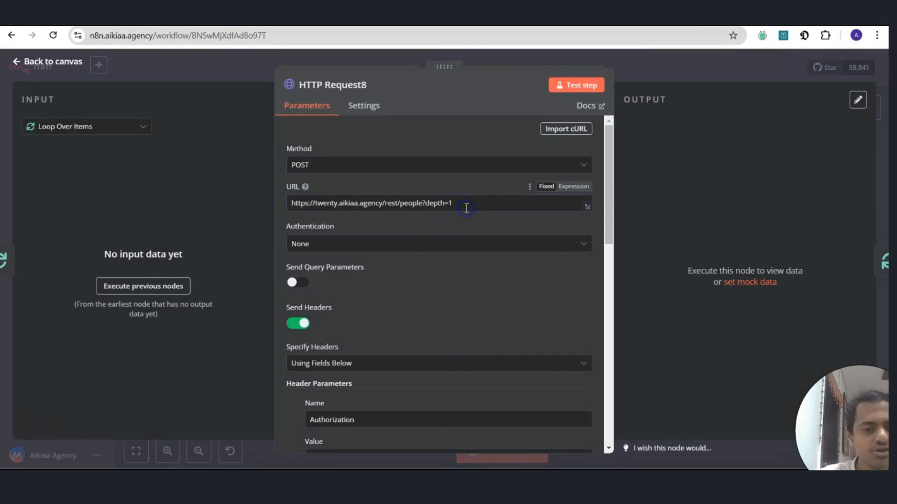
left_click(432, 310)
scroll(427, 318, "down", 1)
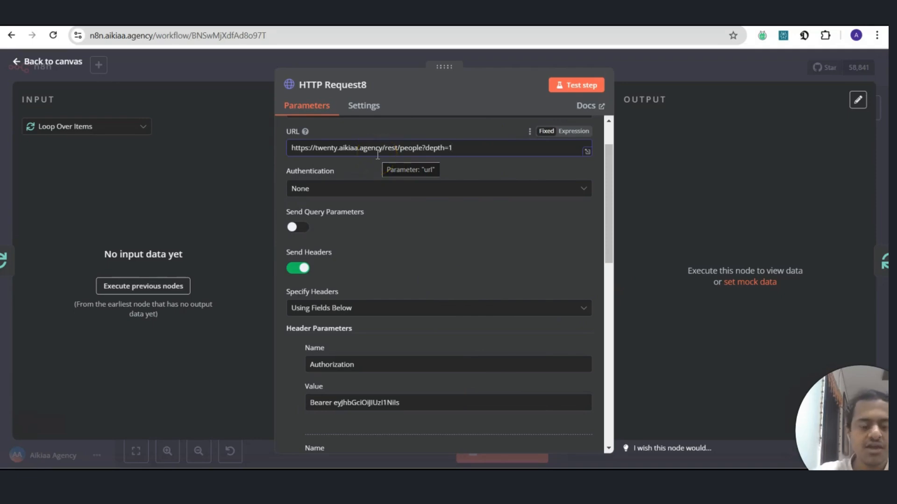
left_click(508, 276)
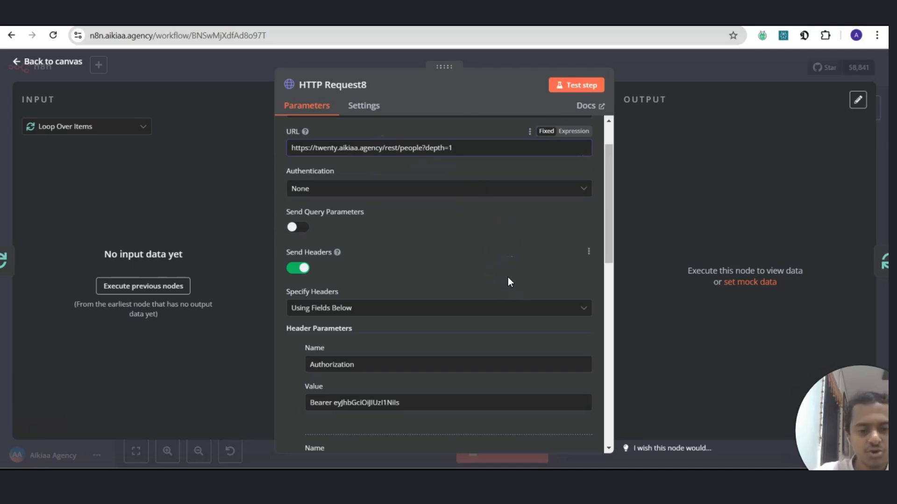
scroll(508, 277, "down", 3)
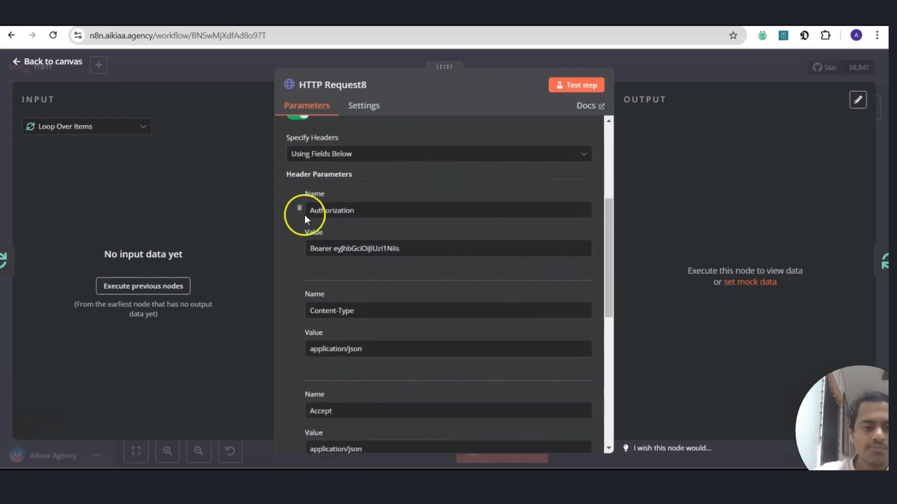
scroll(410, 252, "down", 2)
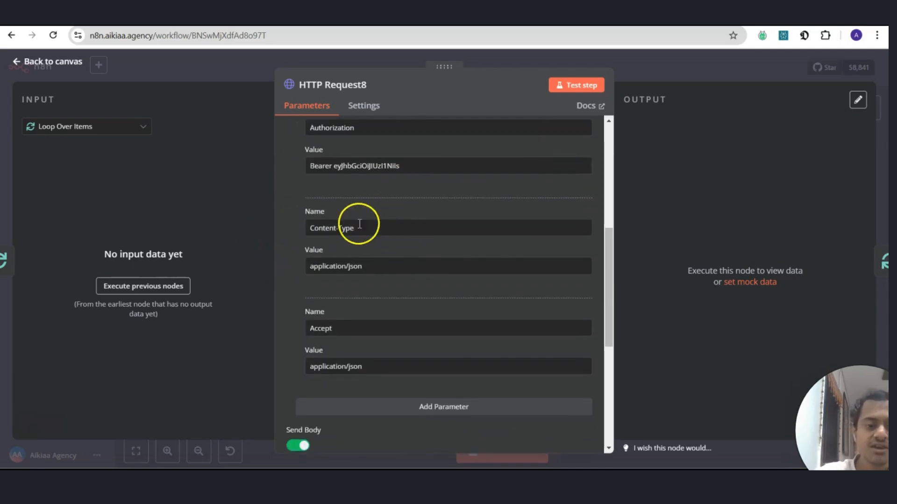
scroll(365, 277, "down", 3)
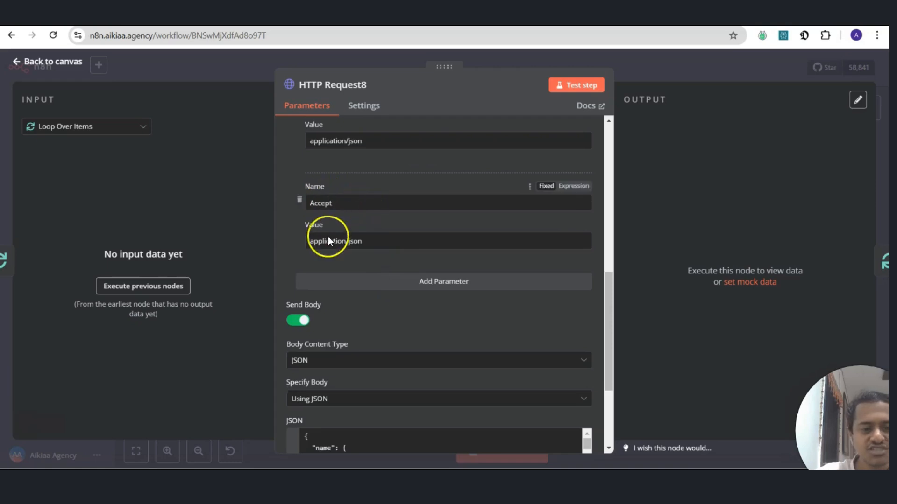
scroll(373, 348, "down", 3)
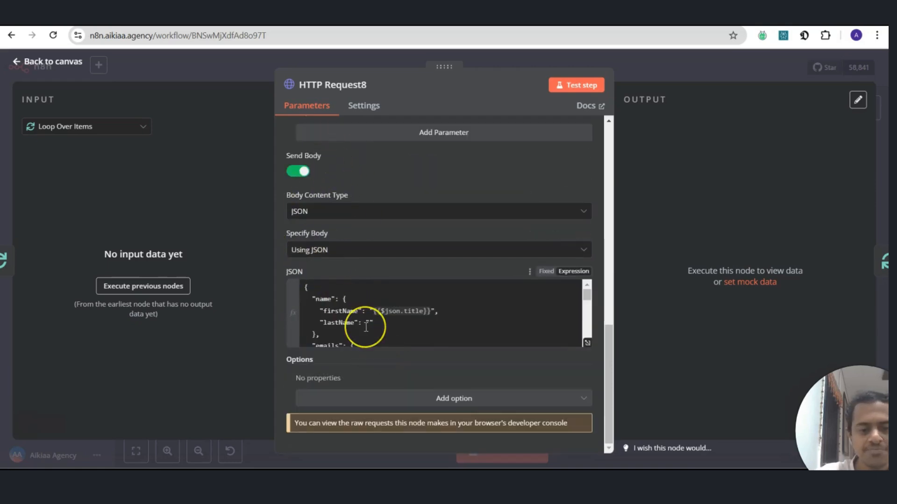
Step: Examine the name and emails fields in the HTTP Request8 node's JSON body
scroll(367, 326, "down", 1)
scroll(366, 326, "up", 1)
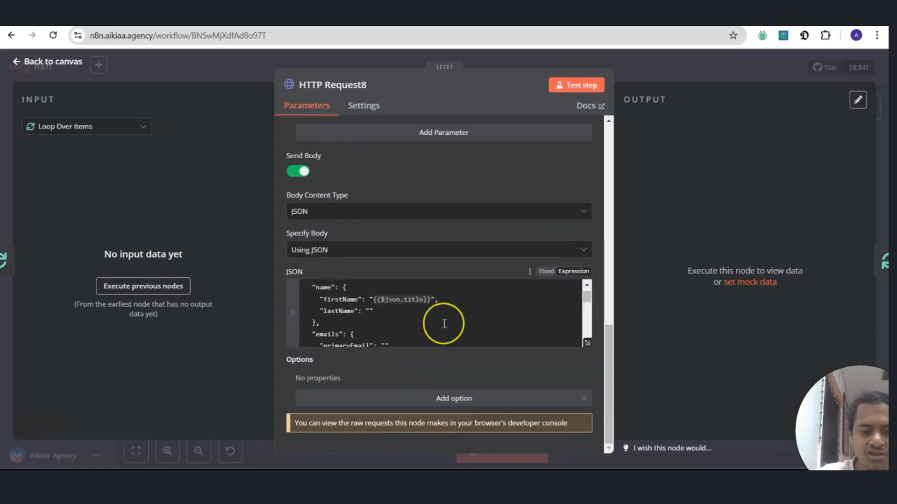
scroll(444, 322, "down", 1)
scroll(444, 323, "up", 2)
left_click_drag(315, 299, 357, 321)
left_click(357, 321)
scroll(360, 318, "down", 3)
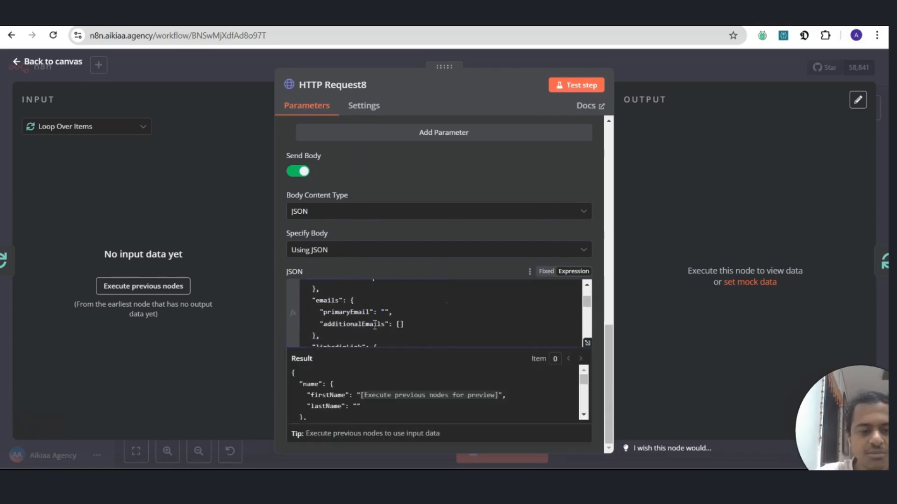
left_click(365, 315)
left_click(429, 317)
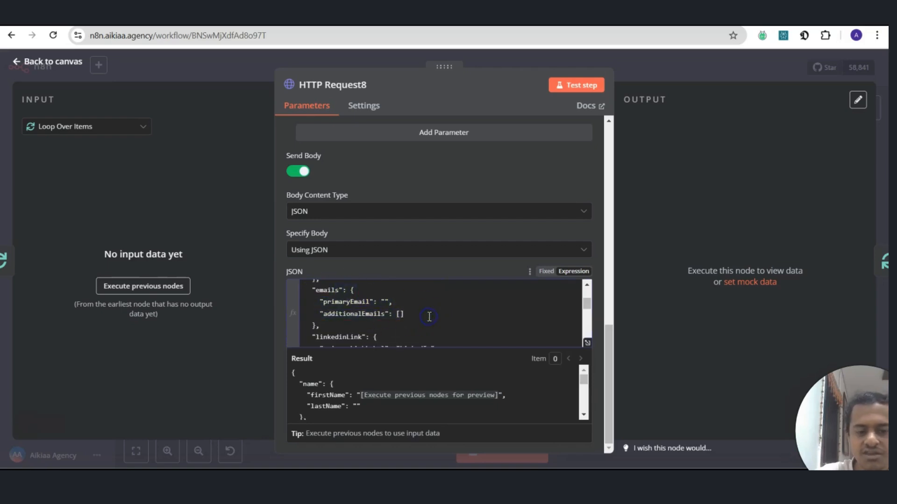
left_click_drag(330, 300, 456, 314)
left_click(458, 314)
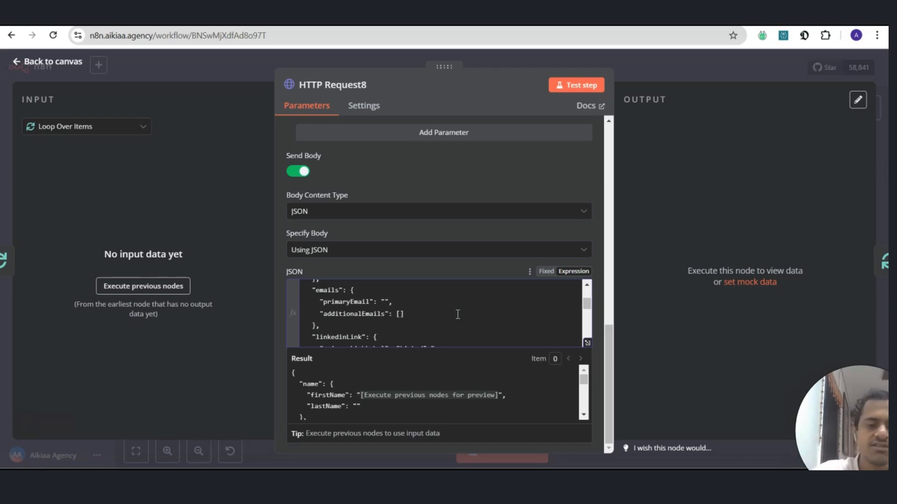
Step: Review the JSON body from the emails and linkedinLink fields down to the companyId expression
scroll(458, 313, "down", 1)
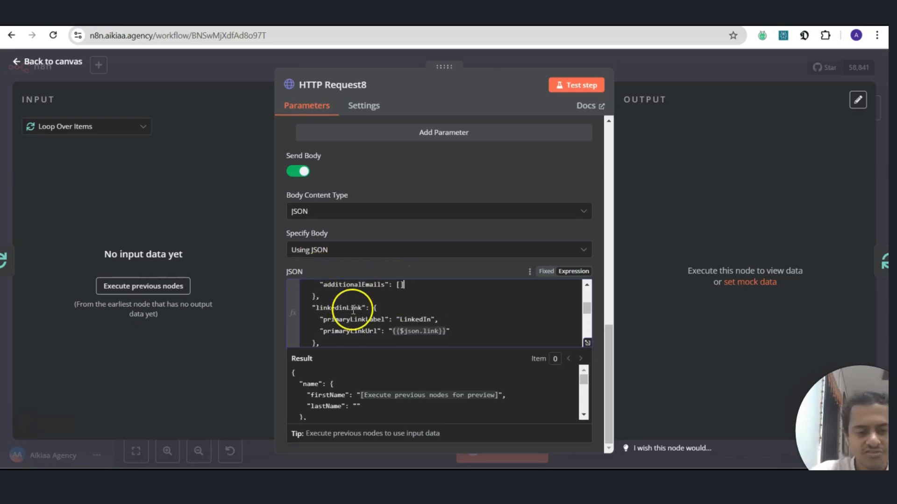
scroll(357, 310, "up", 1)
scroll(393, 311, "down", 2)
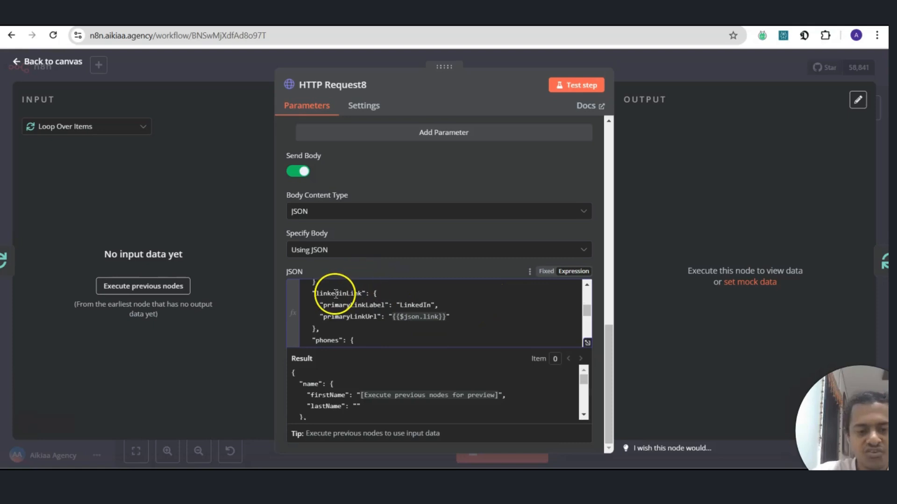
scroll(334, 290, "up", 2)
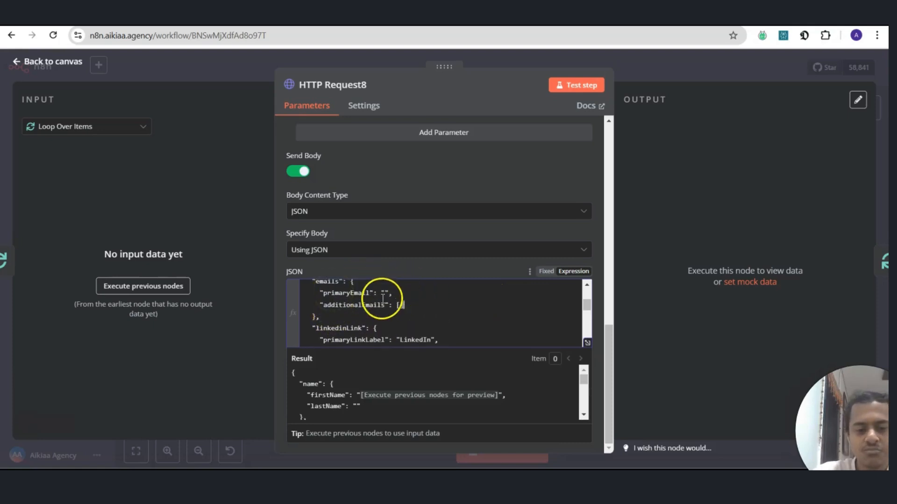
left_click(384, 295)
scroll(385, 299, "up", 2)
scroll(390, 304, "down", 4)
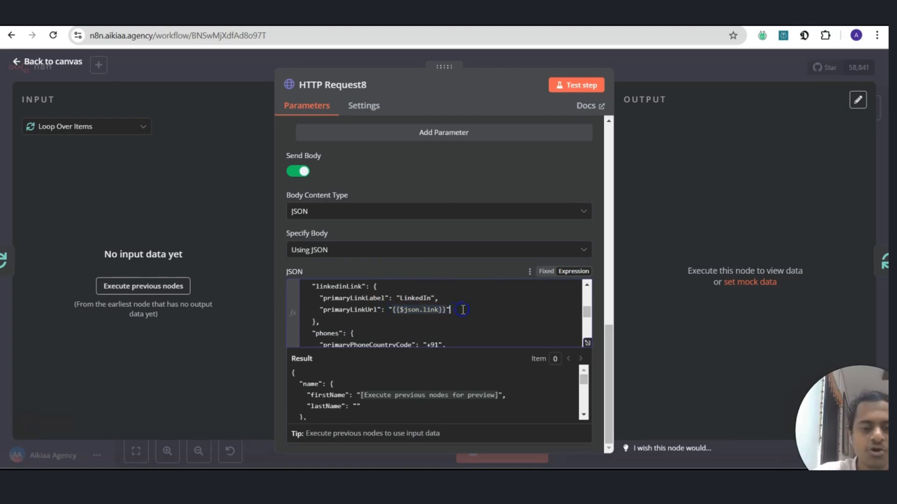
scroll(463, 310, "down", 1)
scroll(436, 306, "up", 1)
double_click(351, 312)
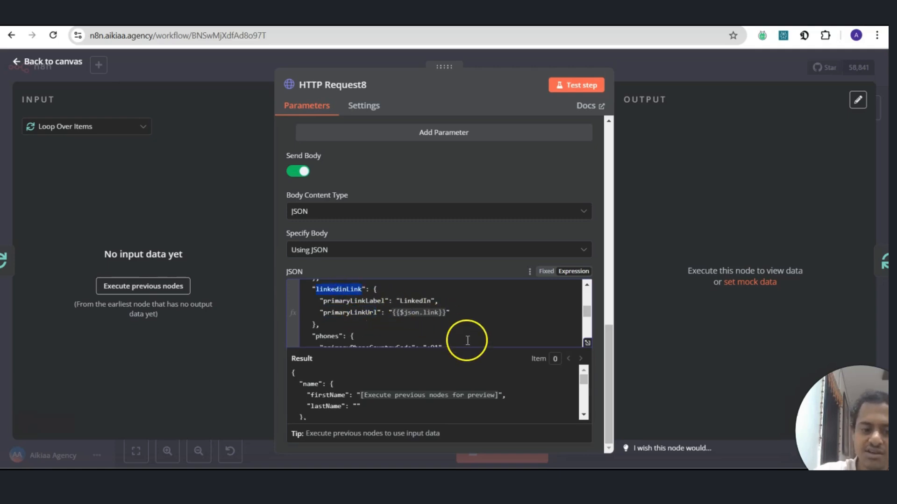
scroll(465, 341, "down", 2)
scroll(395, 330, "down", 4)
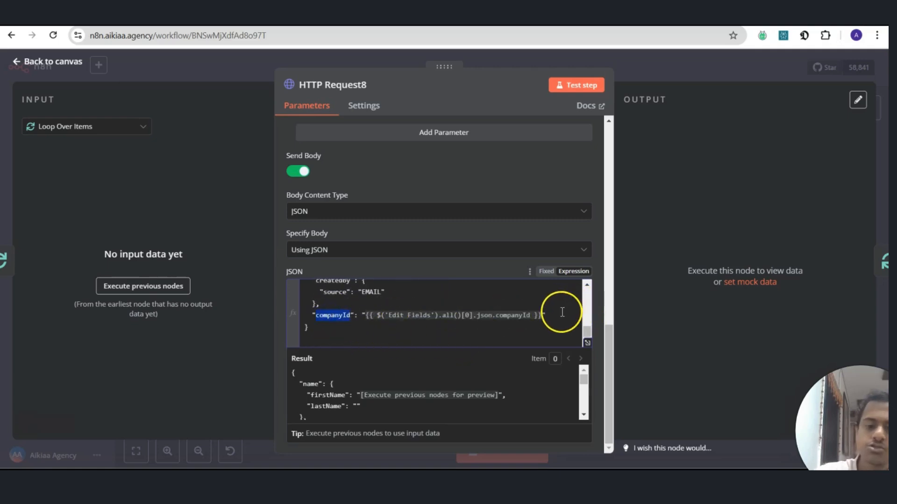
Step: Highlight the whole companyId line in the HTTP Request8 node's JSON body and return to the canvas
left_click_drag(545, 315, 272, 315)
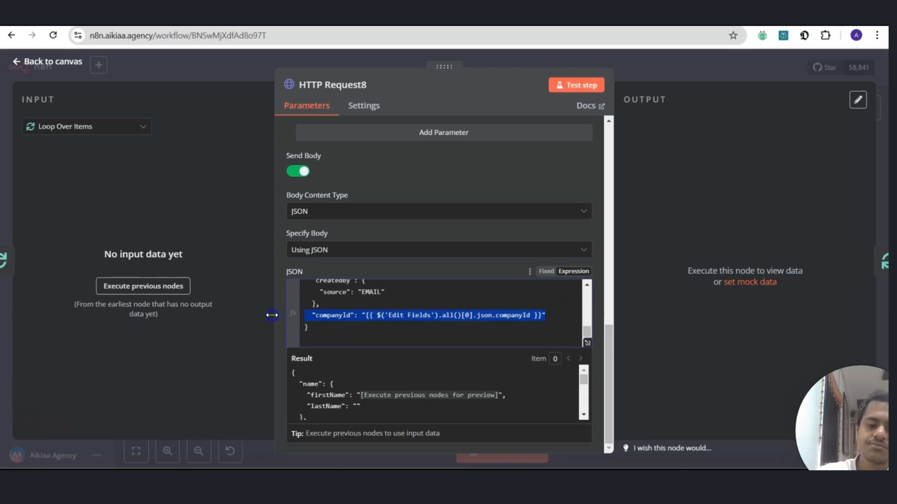
left_click(671, 75)
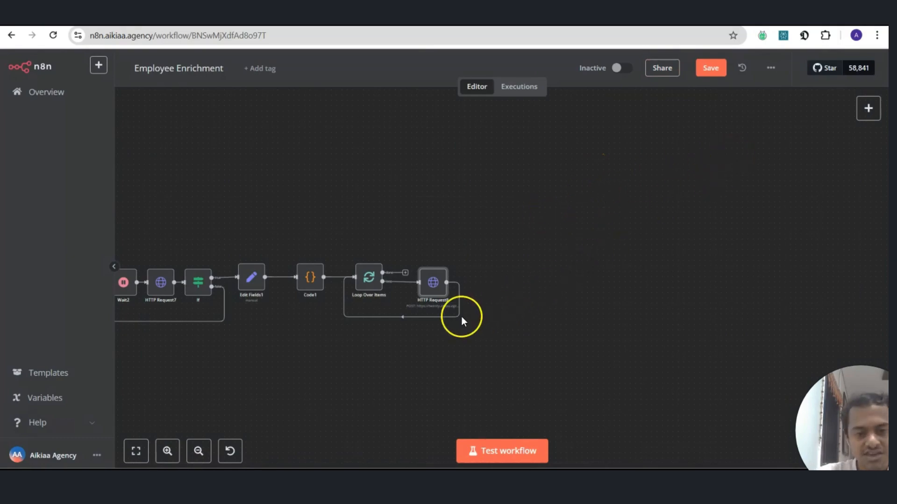
Step: Insert an Edit Fields (Set) node on the connection running from HTTP Request8 back to Loop Over Items
mouse_move(395, 326)
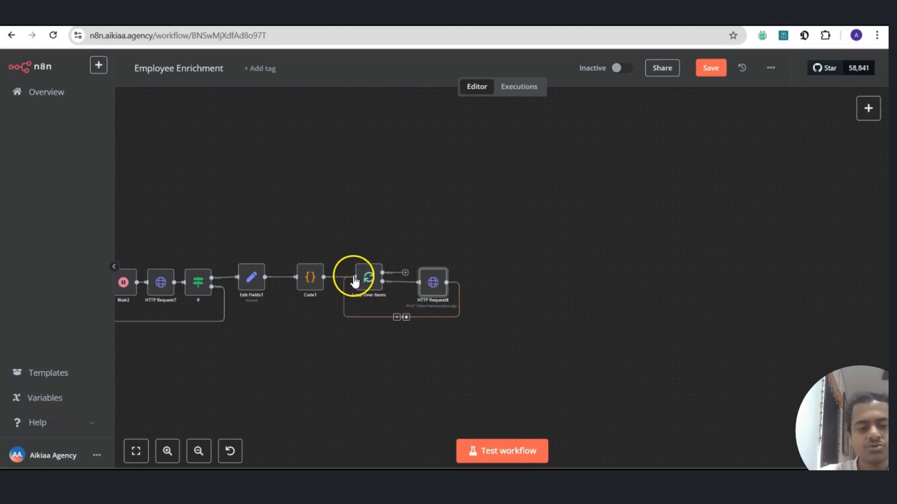
mouse_move(357, 282)
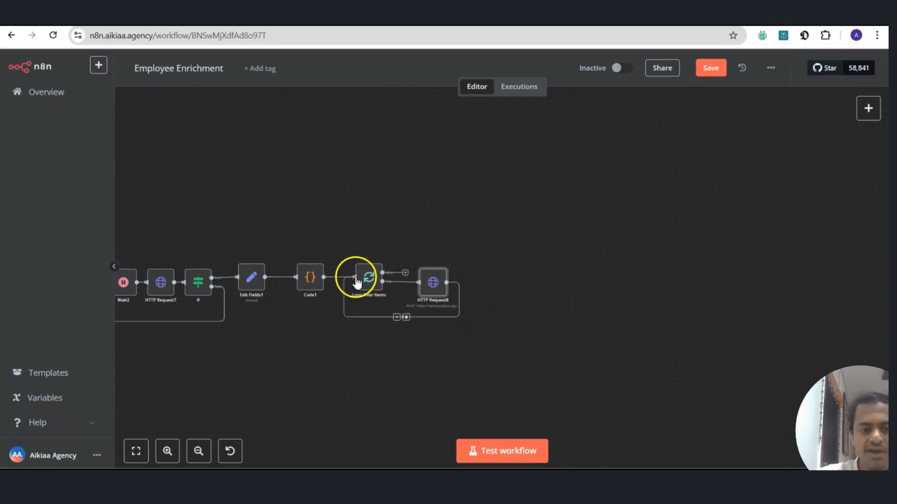
left_click(396, 318)
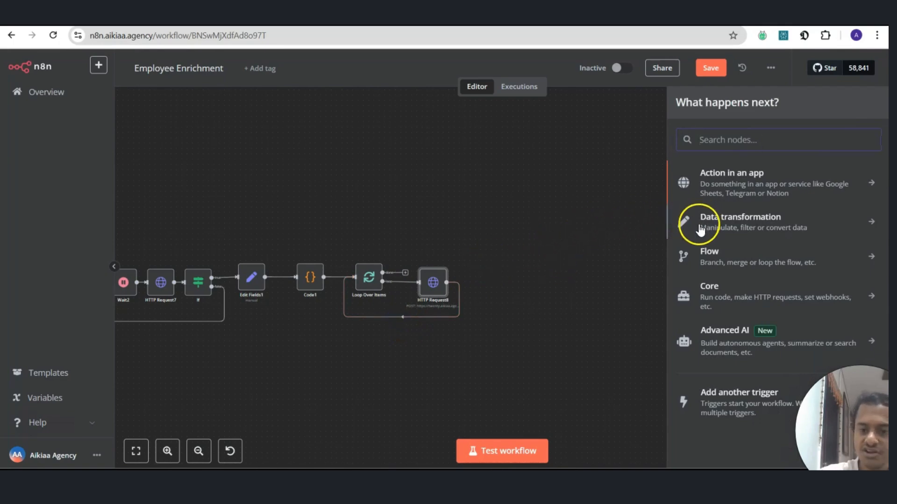
type("ed")
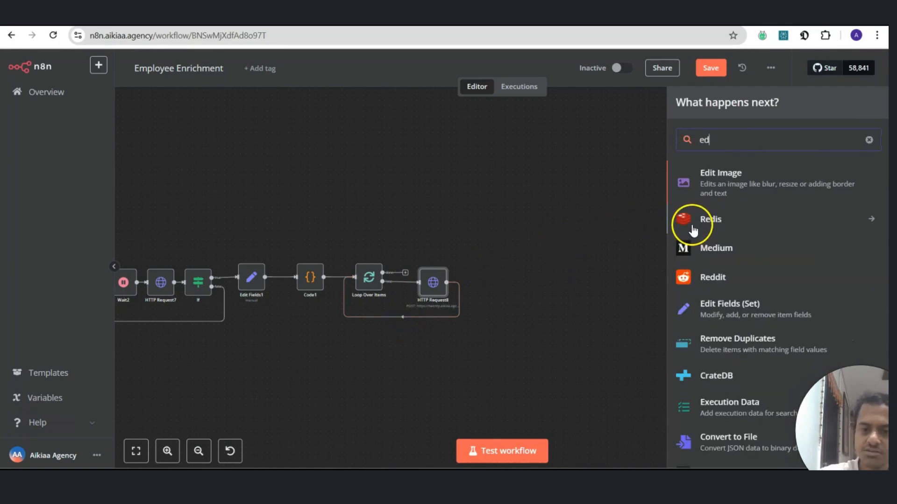
left_click(719, 320)
Step: Add a string field named response with the expression {{ $json }} to the new Edit Fields node, and align the node beside HTTP Request8
left_click(428, 212)
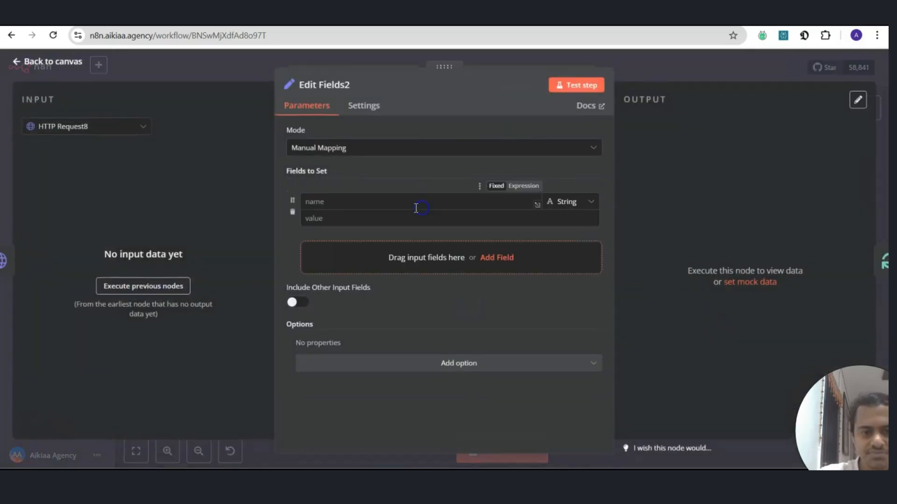
left_click(358, 204)
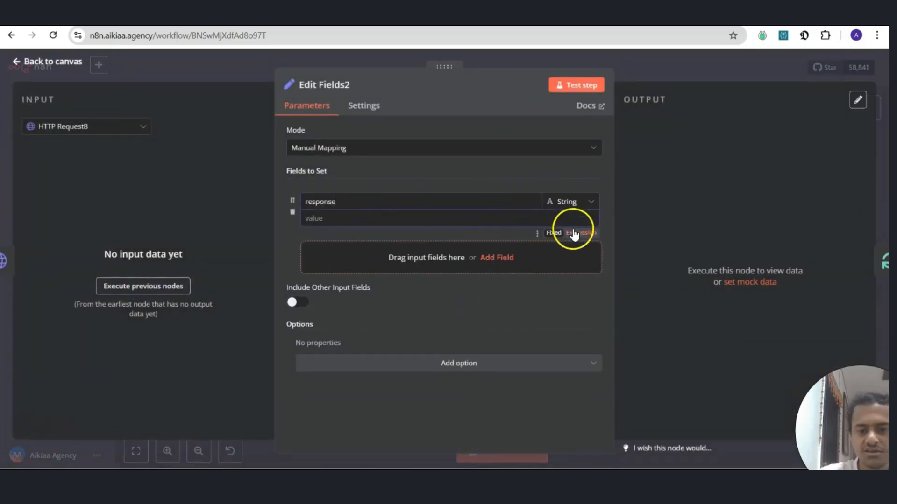
left_click(570, 233)
type("{{ ")
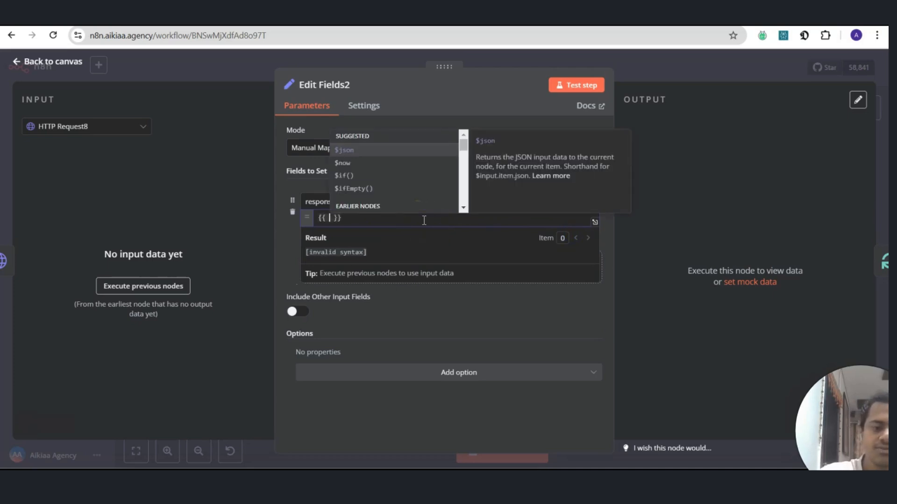
type("$json")
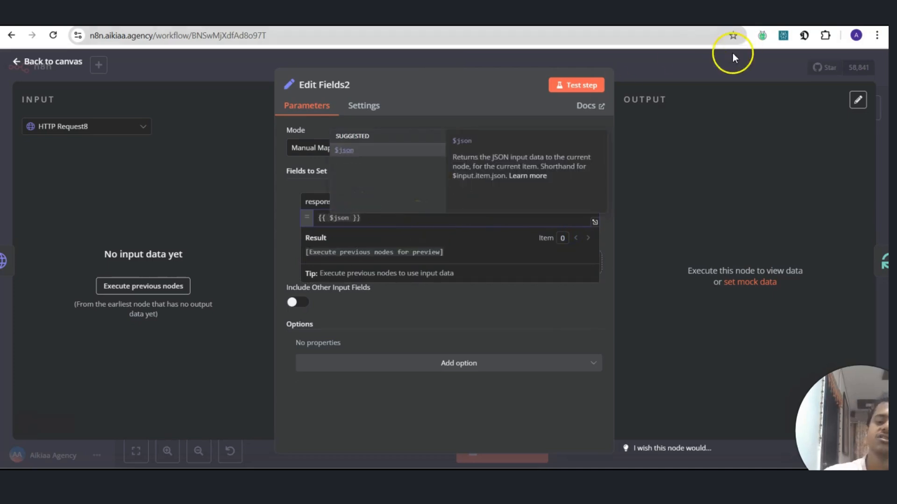
left_click(676, 78)
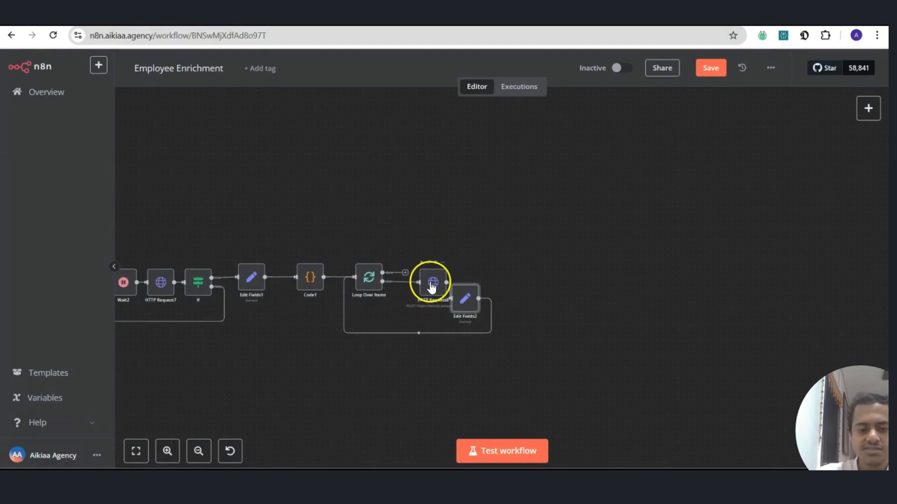
left_click_drag(464, 303, 471, 281)
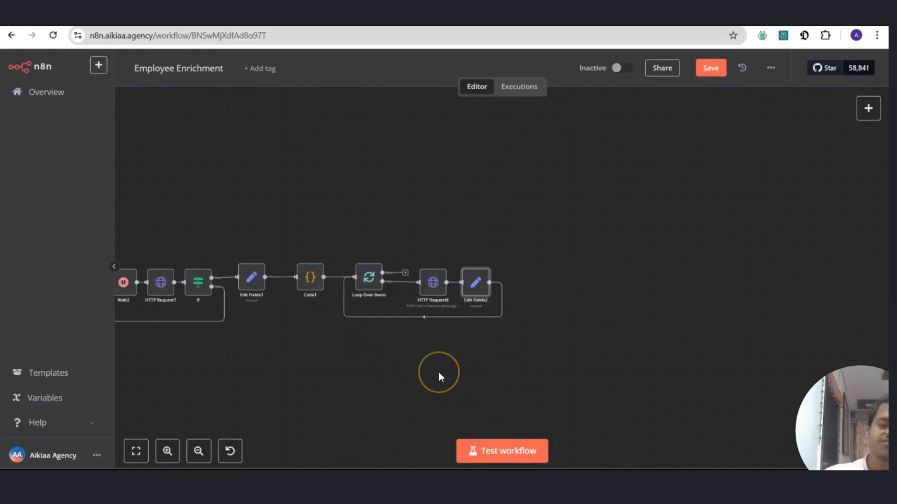
Step: Review the final loop on the canvas, from Loop Over Items through HTTP Request8 and Edit Fields2
scroll(439, 373, "left", 2)
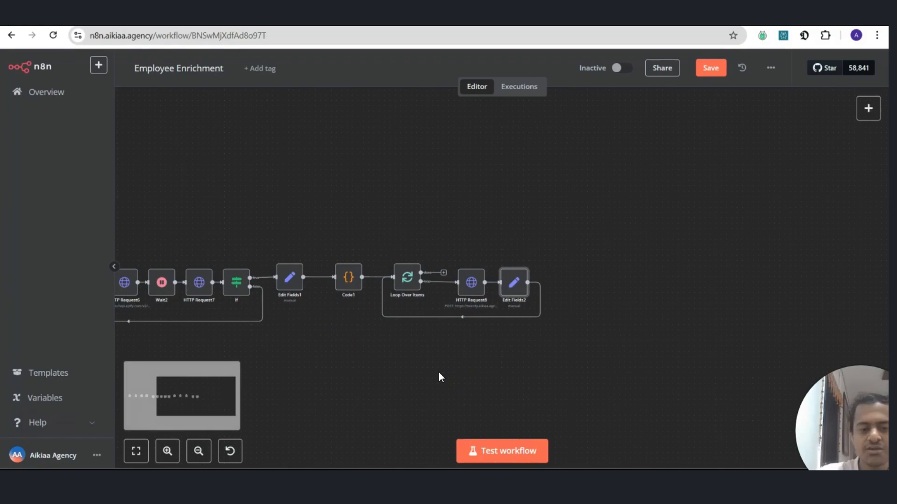
scroll(439, 372, "left", 2)
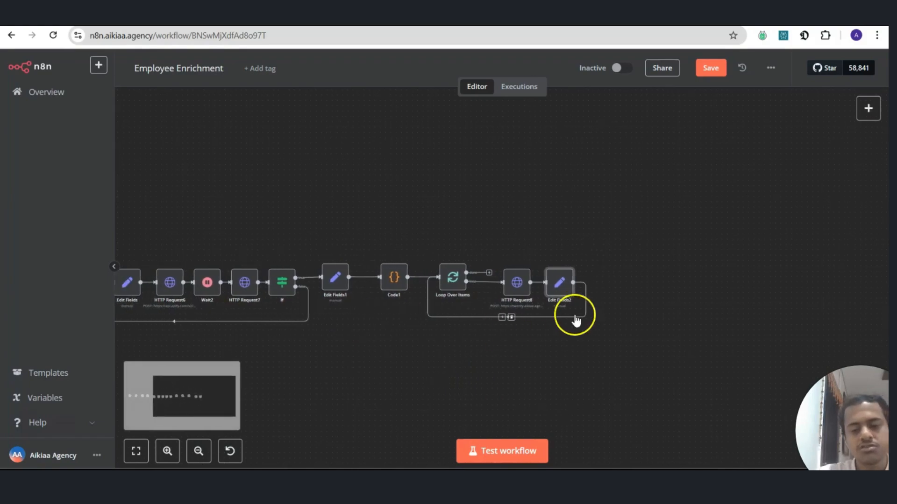
left_click(558, 287)
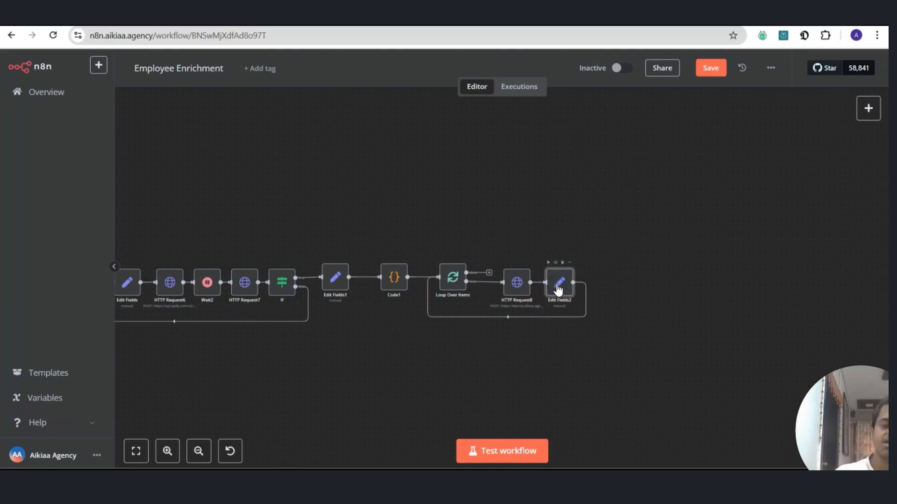
left_click(449, 283)
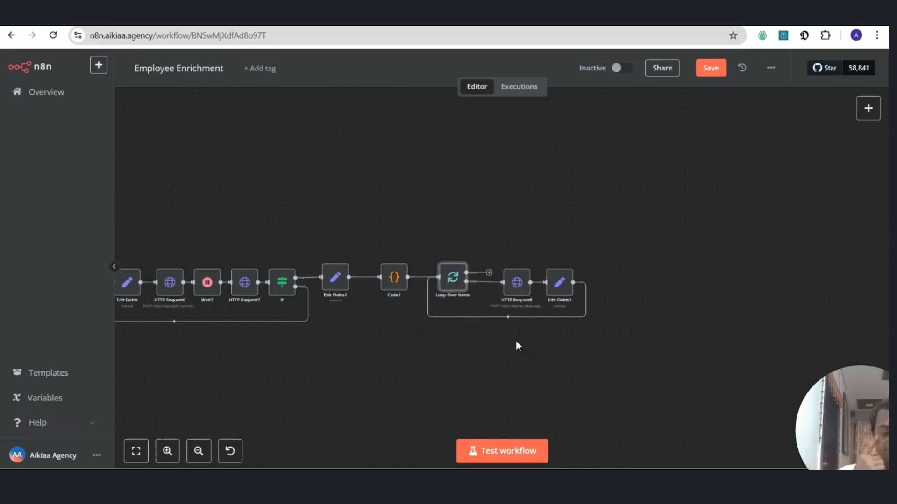
left_click(446, 277)
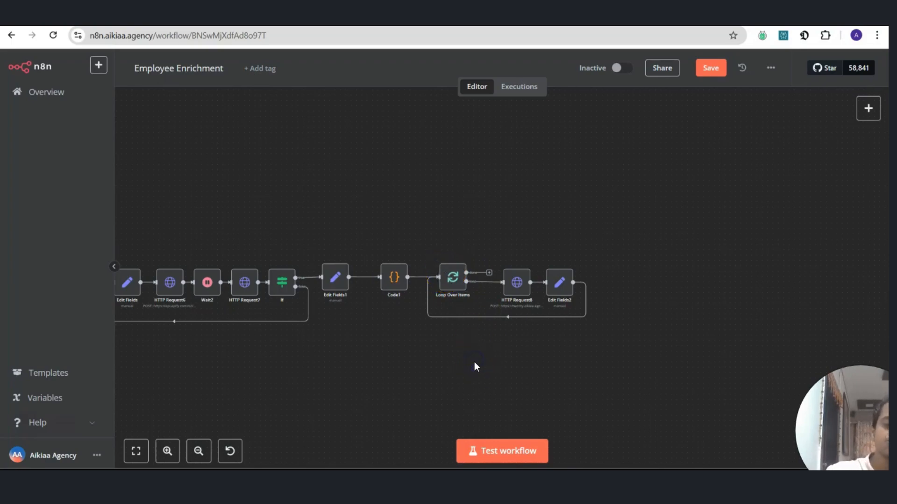
left_click(526, 289)
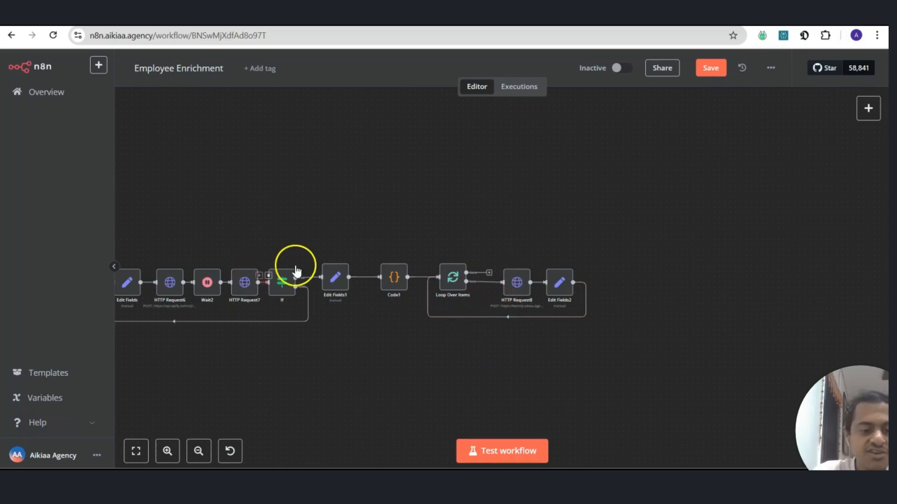
Step: Look over the full workflow from its manual trigger to the final loop
scroll(373, 308, "left", 5)
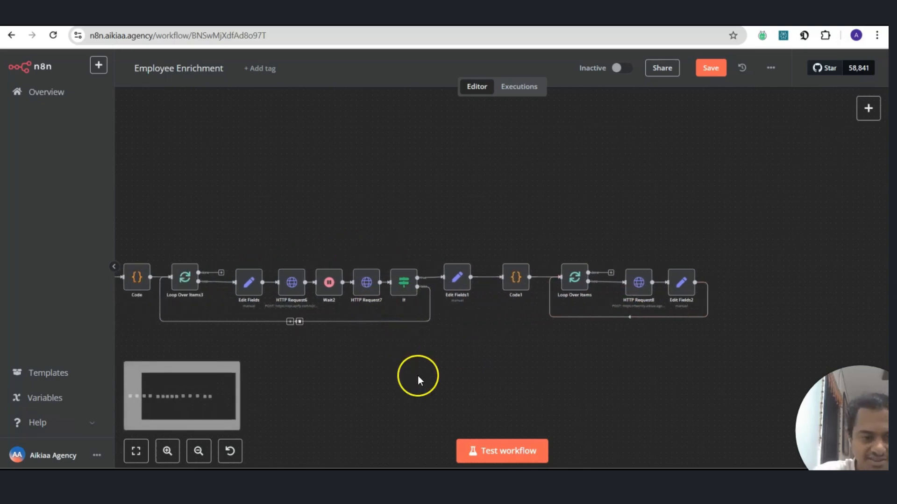
scroll(416, 377, "left", 2)
scroll(265, 303, "left", 3)
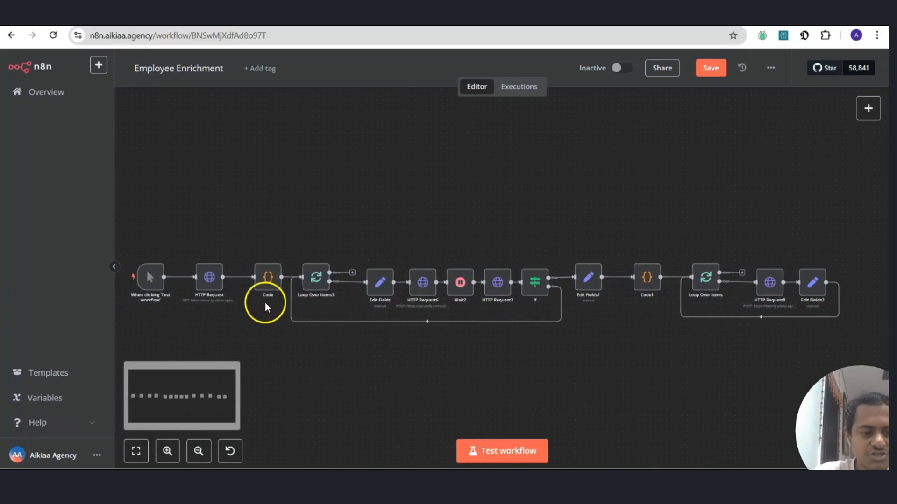
scroll(512, 335, "right", 4)
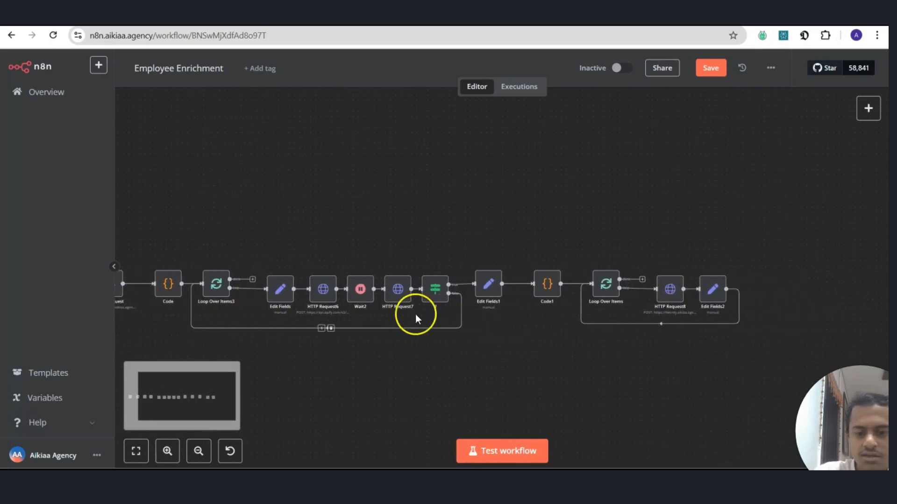
scroll(196, 285, "left", 6)
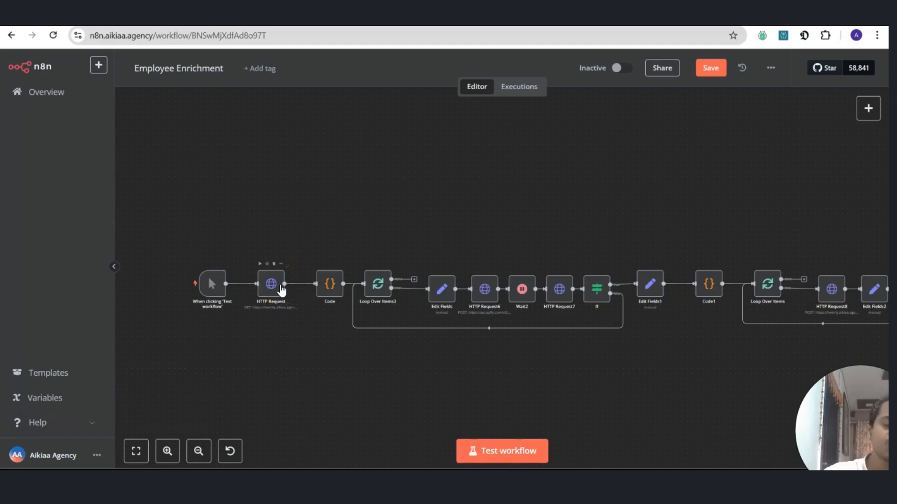
Step: Go through the Code node and the first loop's nodes from Loop Over Items3 to the If node
left_click(328, 289)
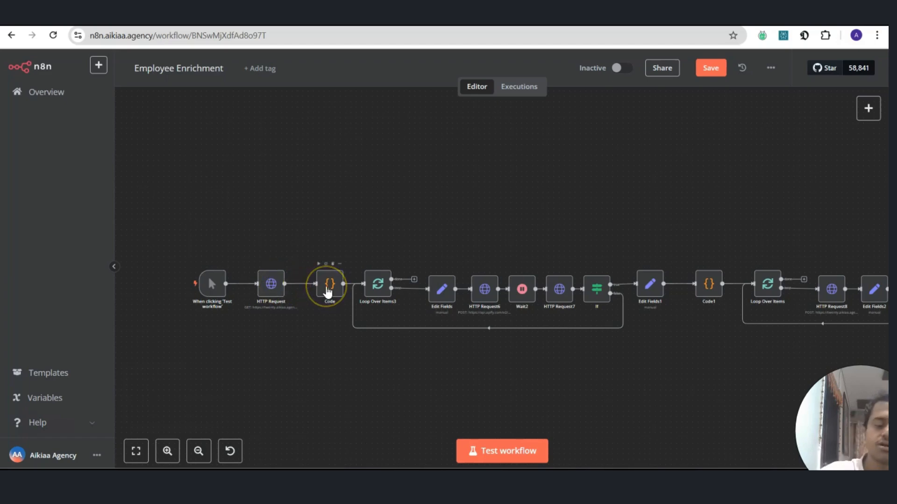
left_click(327, 284)
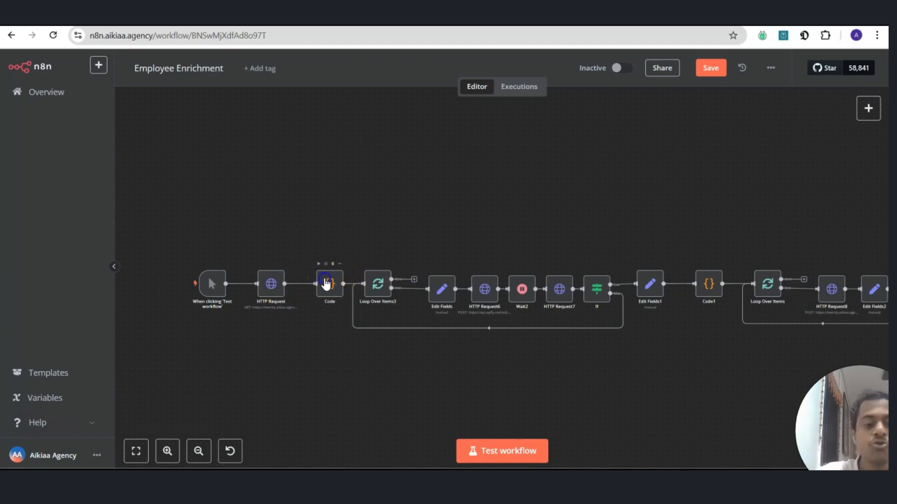
left_click(367, 285)
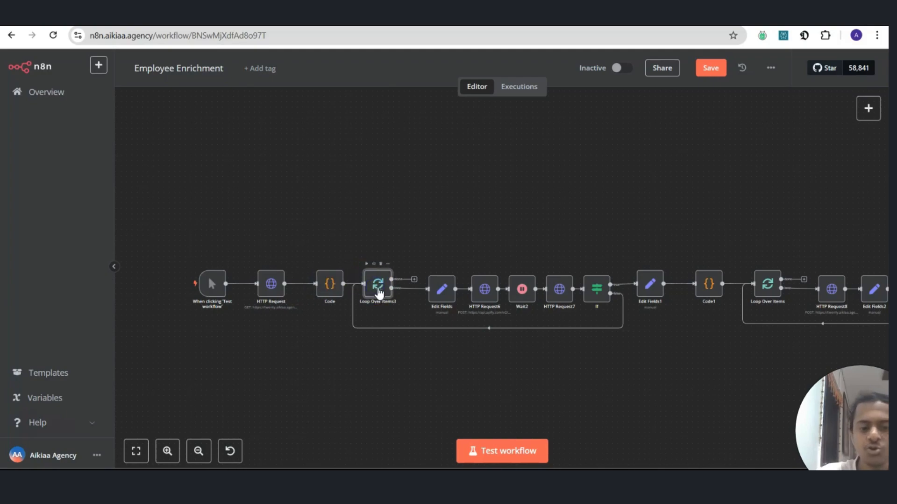
left_click(443, 293)
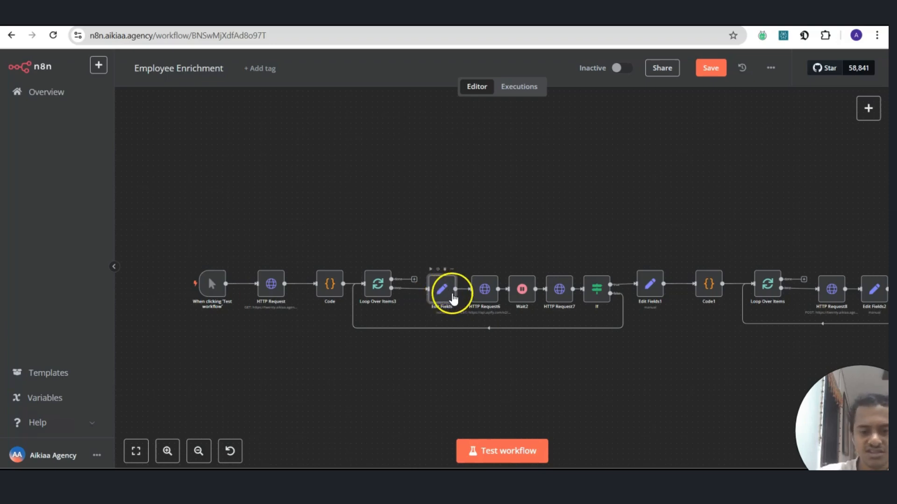
left_click(516, 284)
key("1")
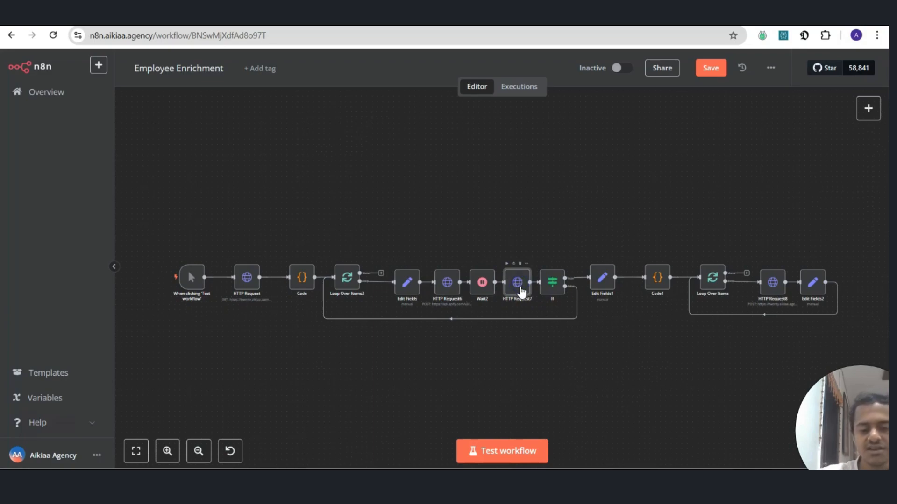
left_click(526, 289)
double_click(550, 282)
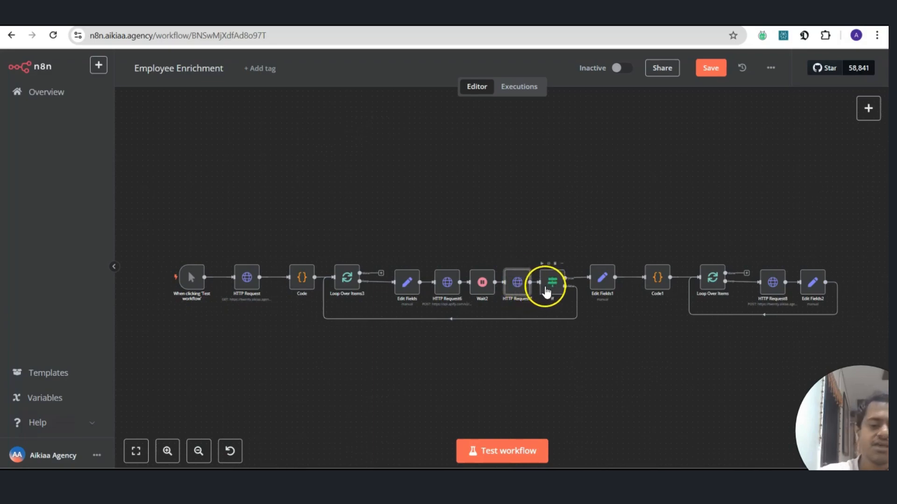
key("Escape")
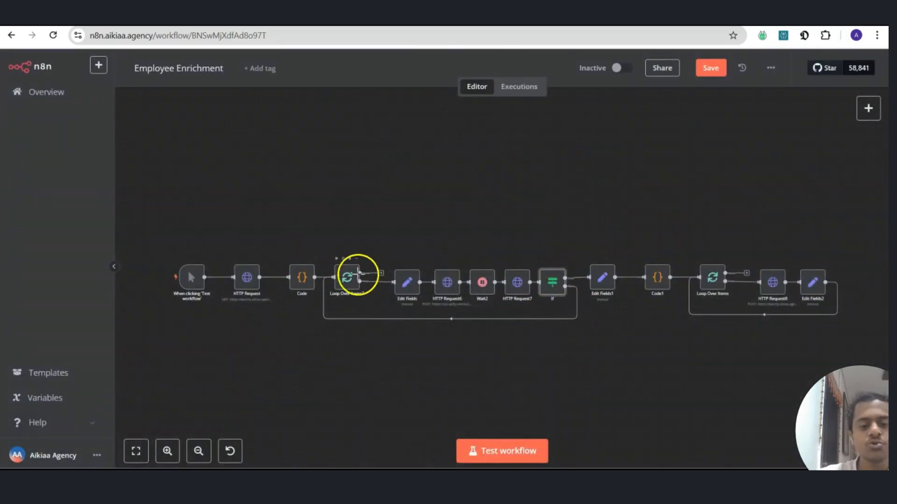
Step: Open the Edit Fields1 node after the If node, check its employees field expression and return to the canvas
scroll(599, 309, "right", 2)
scroll(598, 308, "right", 2)
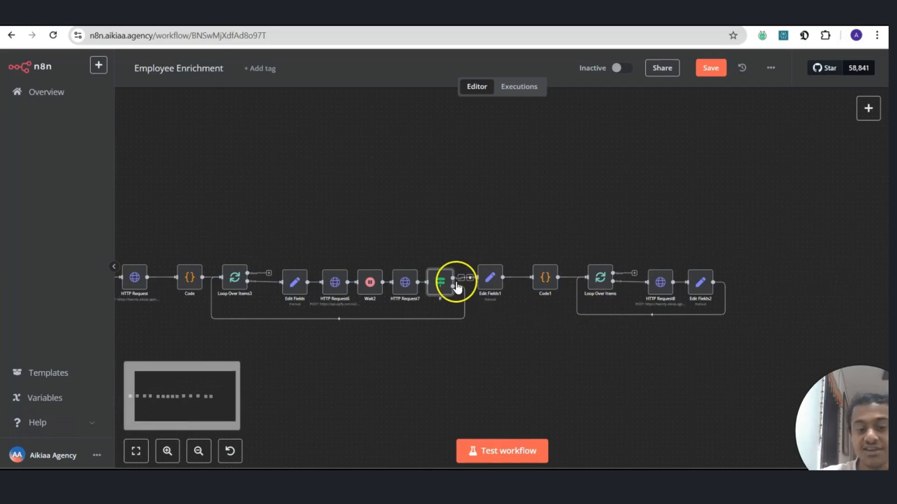
double_click(476, 301)
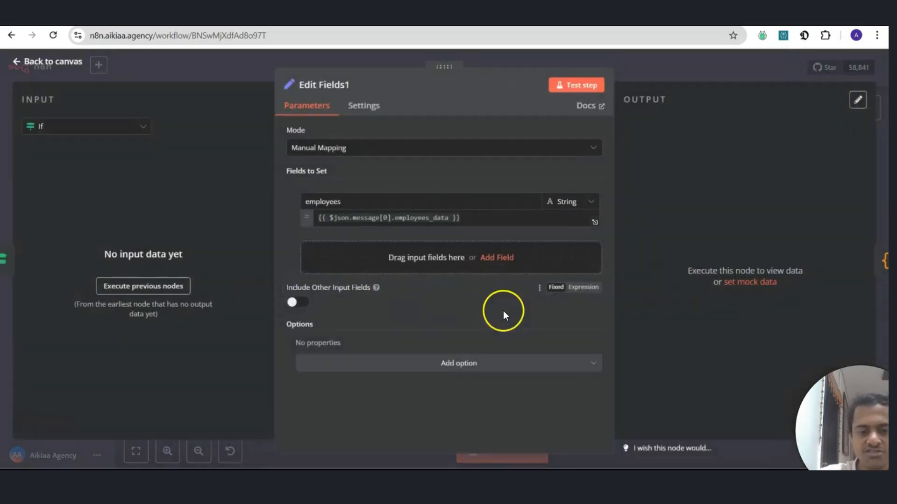
key("Escape")
Step: Open the If node, inspect its employees_data condition and the available Array operators, and return to the canvas
scroll(489, 317, "up", 3)
scroll(531, 296, "right", 2)
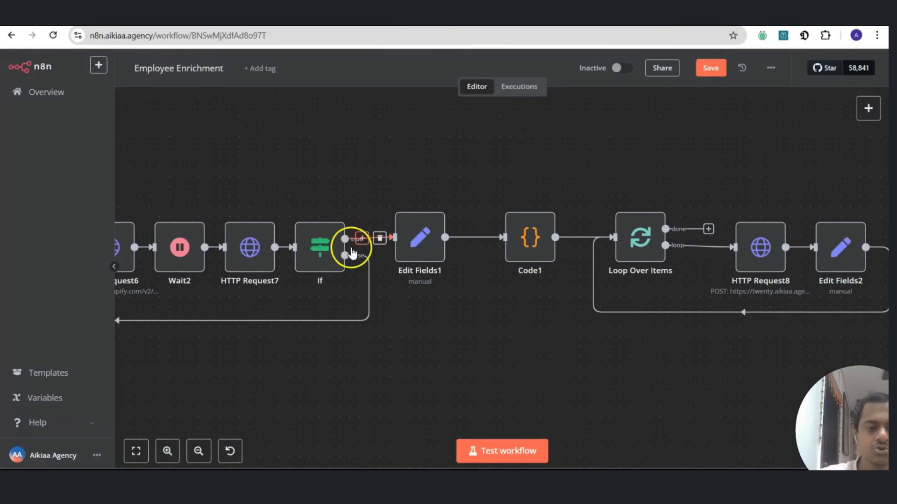
double_click(320, 246)
left_click(537, 164)
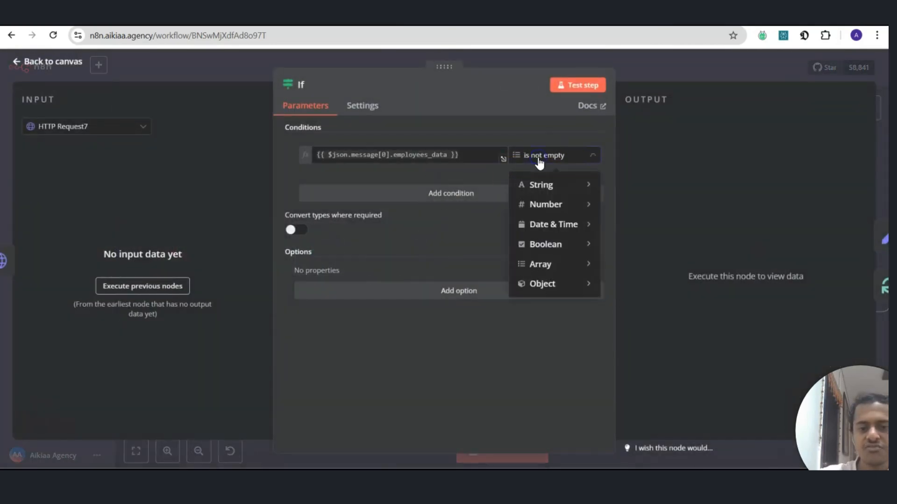
mouse_move(549, 263)
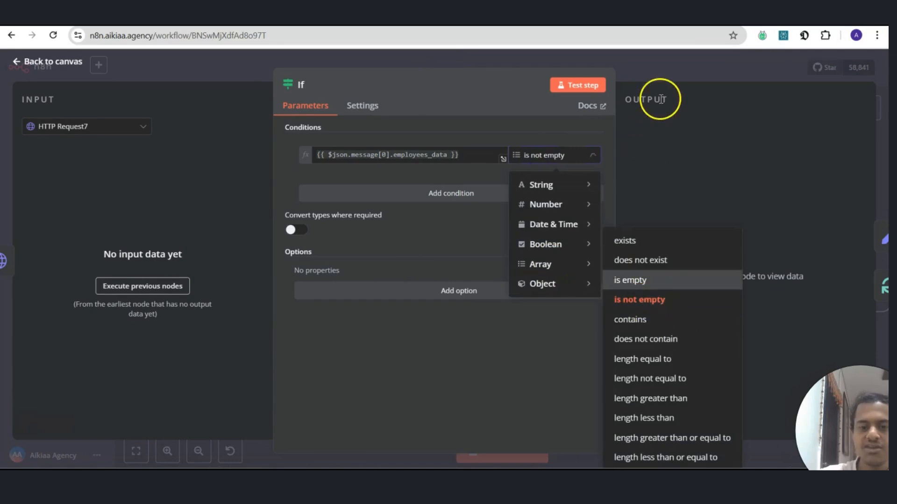
left_click(674, 60)
scroll(543, 264, "right", 2)
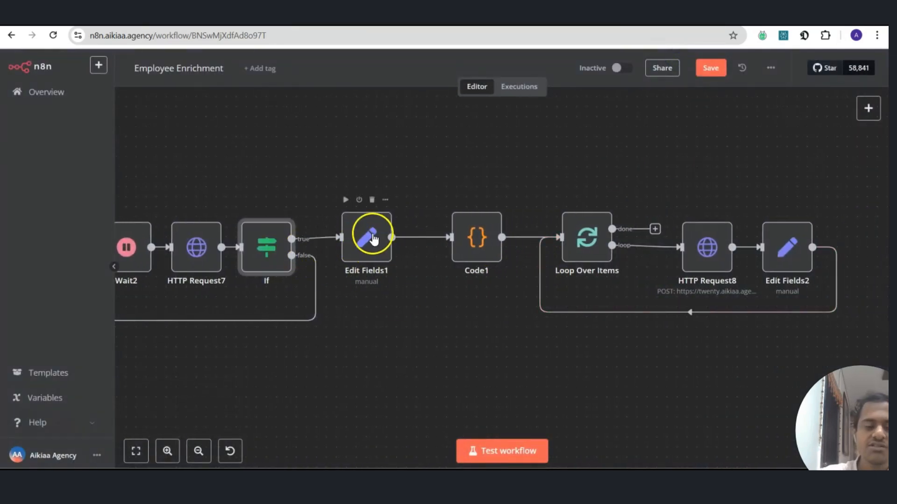
Step: Check the employees expression in Edit Fields1 and look over the nodes from Code1 to Edit Fields2
double_click(373, 251)
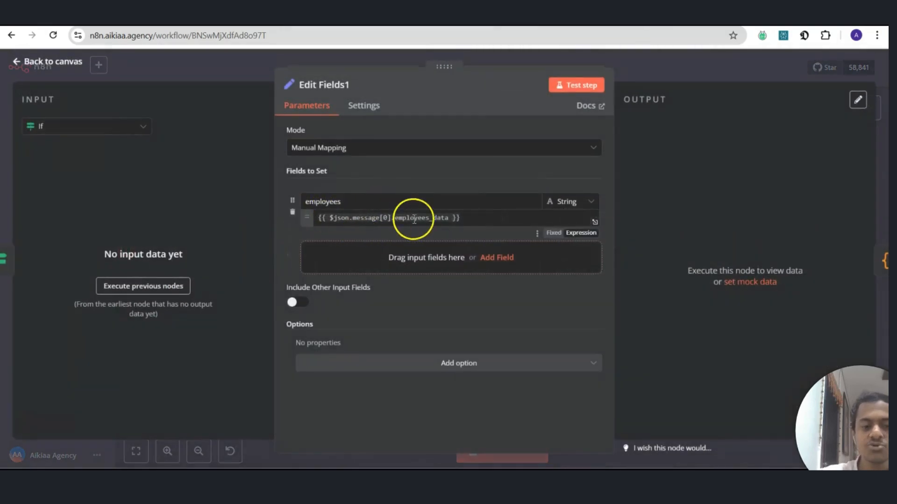
key("Escape")
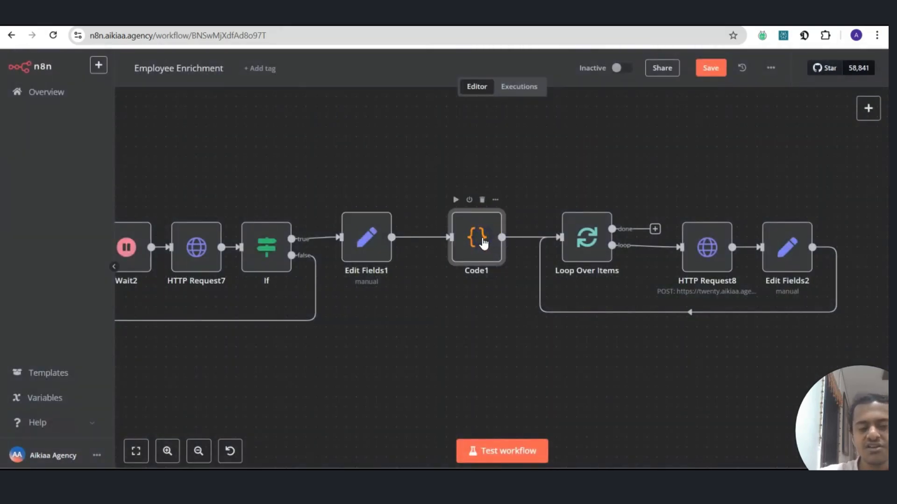
scroll(490, 254, "right", 4)
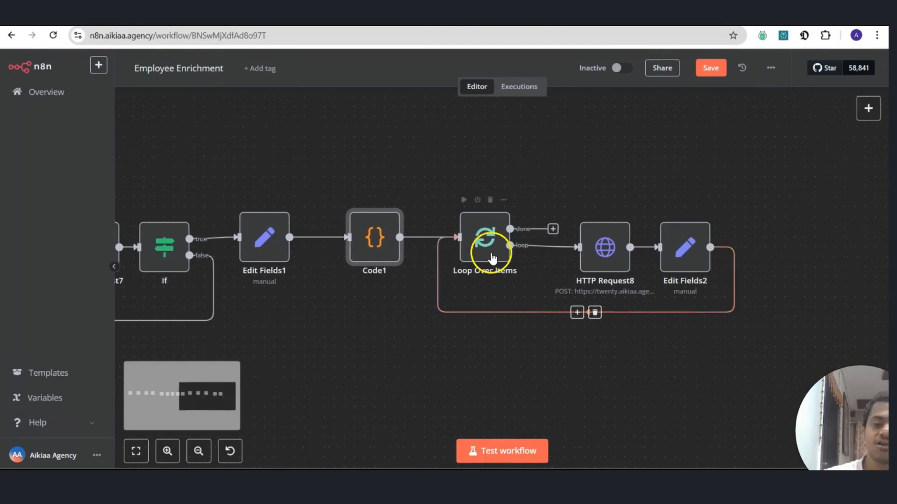
scroll(492, 257, "right", 2)
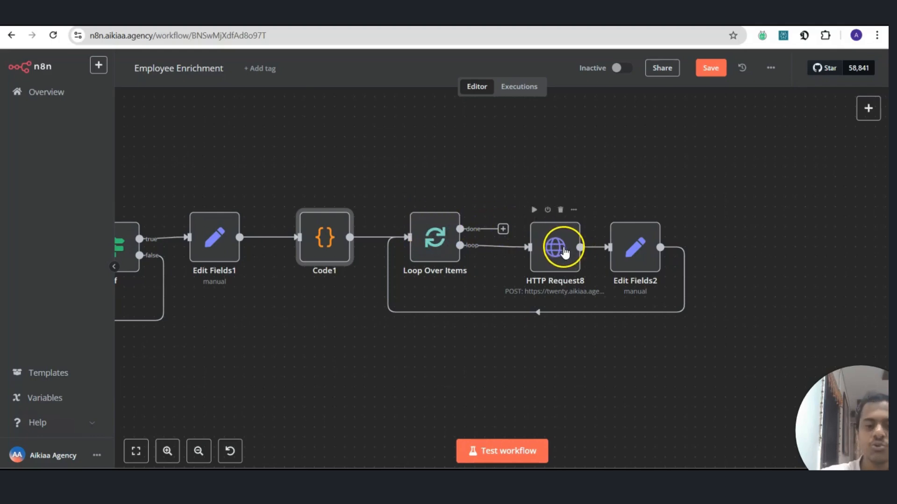
left_click(644, 260)
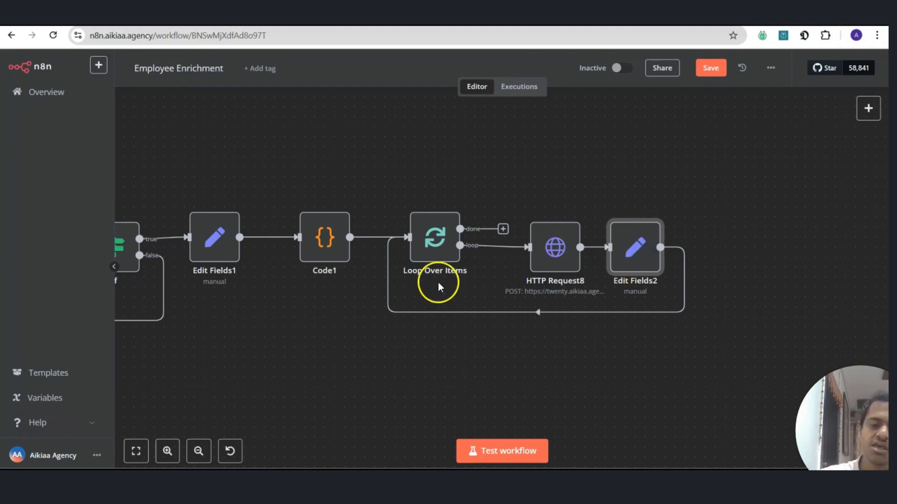
Step: Connect the done output of Loop Over Items back to the input of Loop Over Items3
scroll(475, 276, "left", 2)
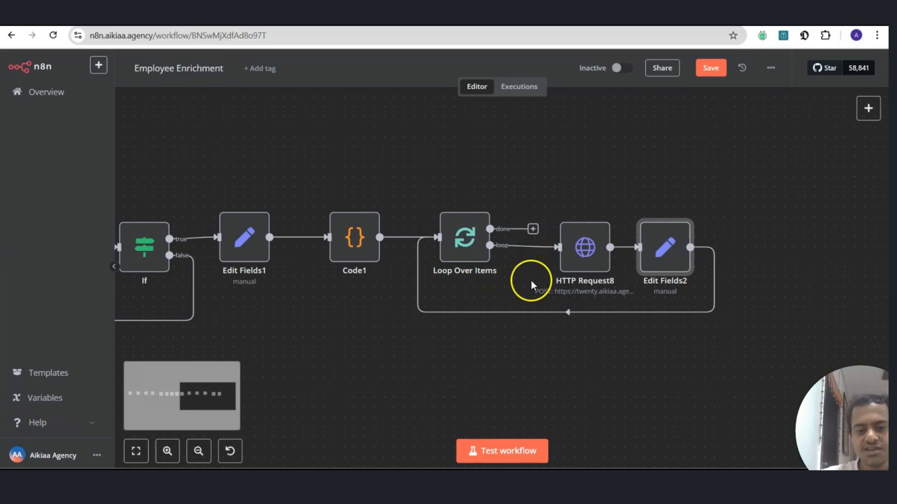
scroll(533, 266, "left", 2)
scroll(574, 262, "left", 3)
scroll(575, 266, "left", 2)
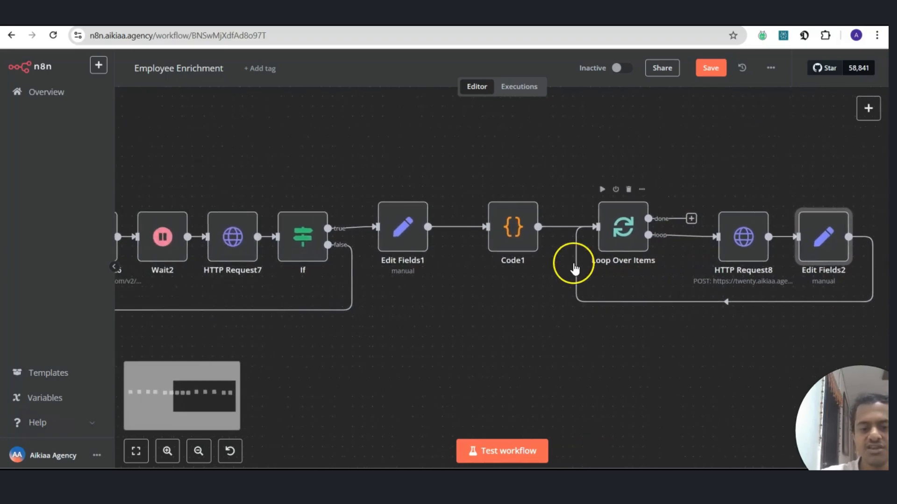
left_click_drag(693, 219, 299, 260)
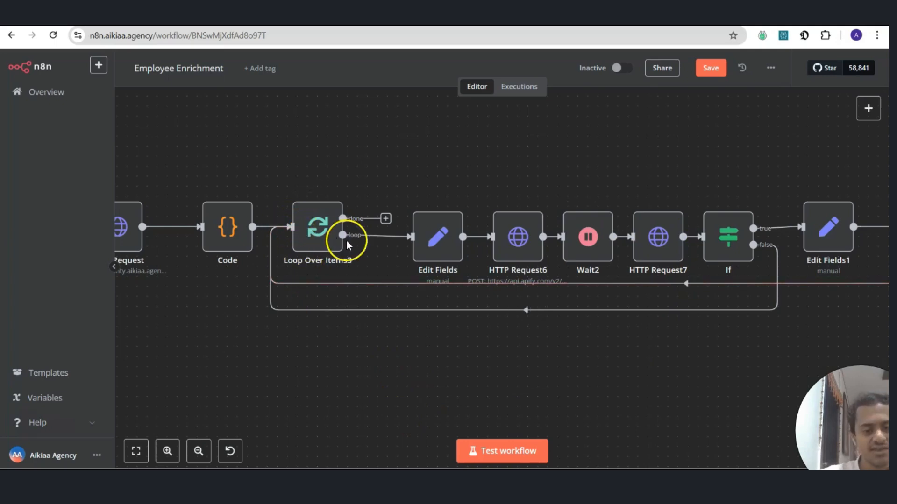
Step: Trace the return connection from the second loop back to Loop Over Items3 and review the workflow's beginning
scroll(346, 243, "right", 10)
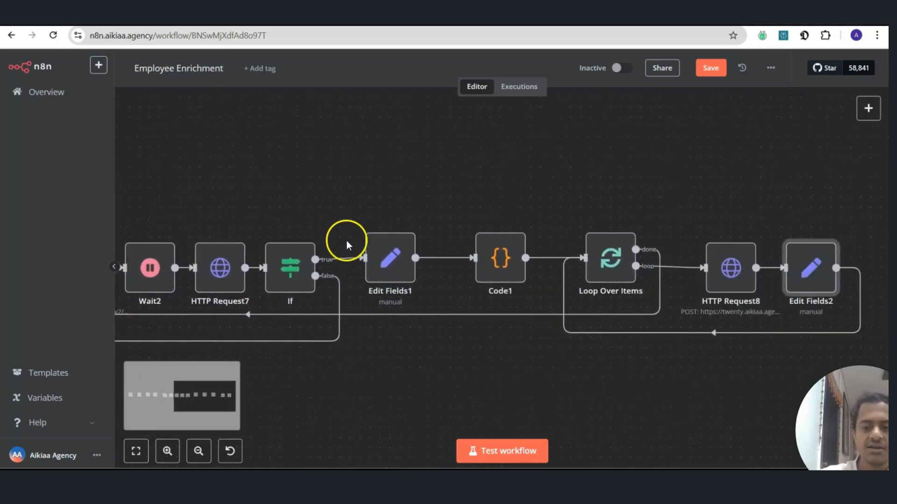
scroll(347, 242, "right", 3)
scroll(630, 212, "right", 3)
scroll(630, 215, "left", 8)
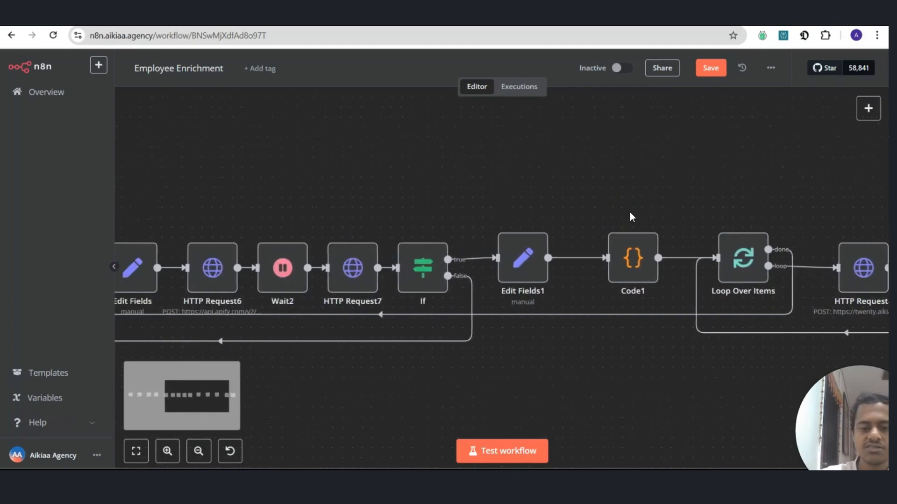
scroll(631, 215, "left", 8)
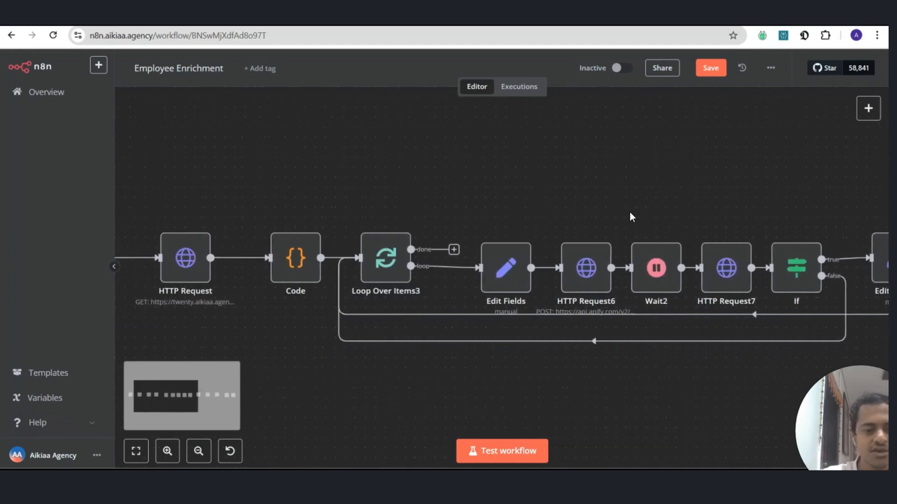
scroll(630, 215, "left", 1)
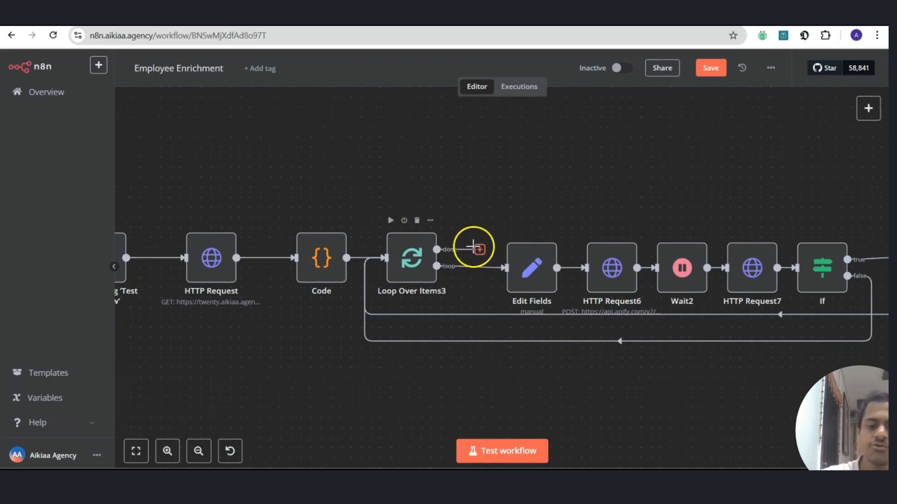
scroll(481, 256, "left", 1)
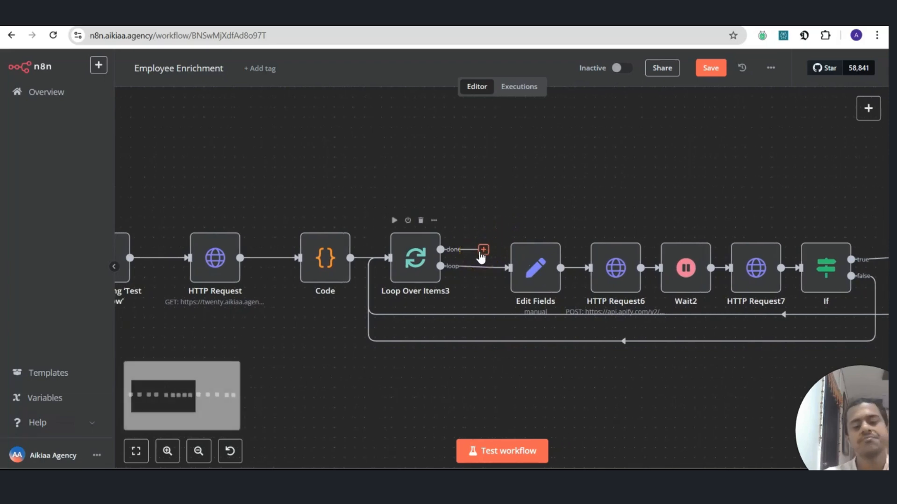
scroll(500, 220, "left", 4)
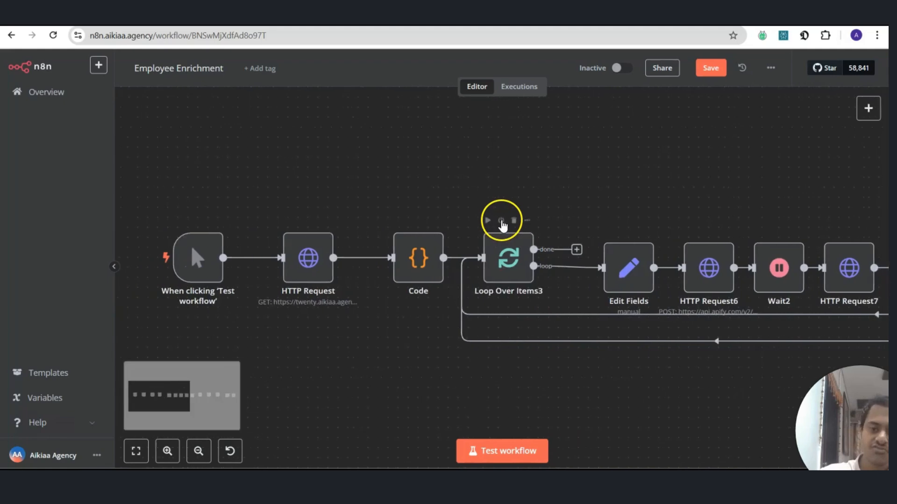
Step: Save the Employee Enrichment workflow and start a test run
left_click(711, 70)
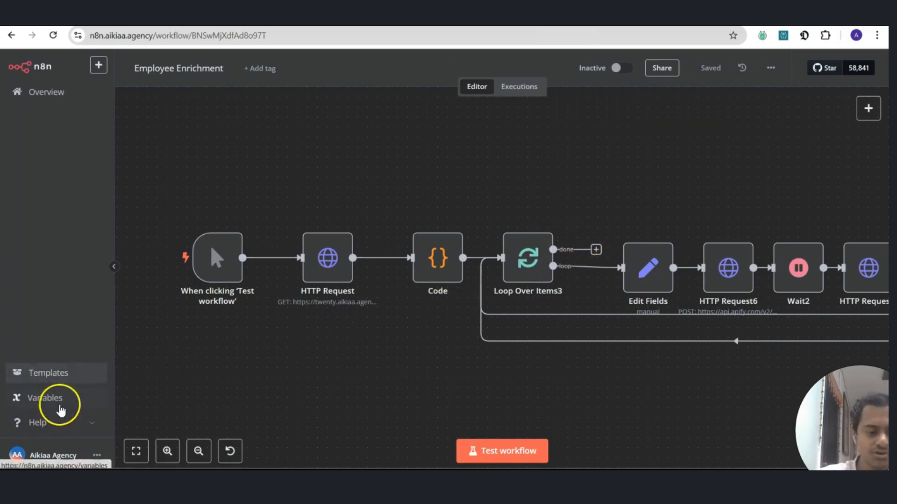
left_click(490, 457)
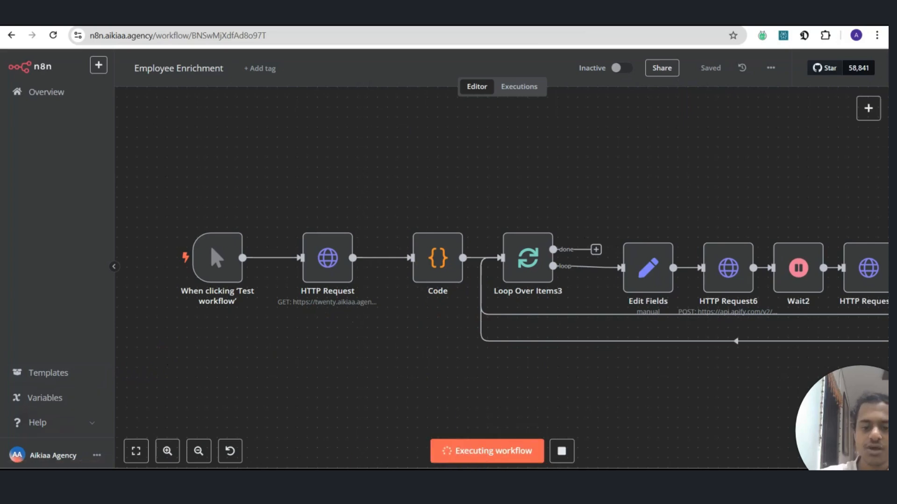
scroll(633, 214, "right", 3)
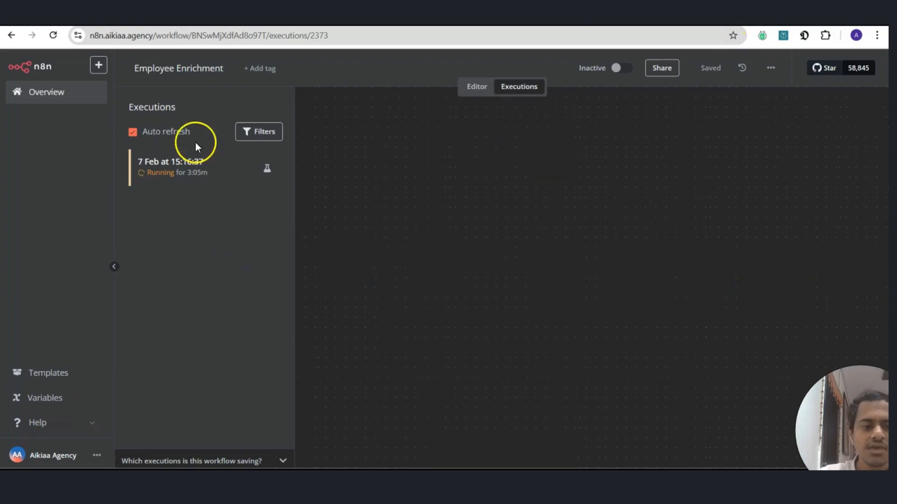
Step: Check the progress of the running test in the workflow's executions and on its canvas
left_click(199, 159)
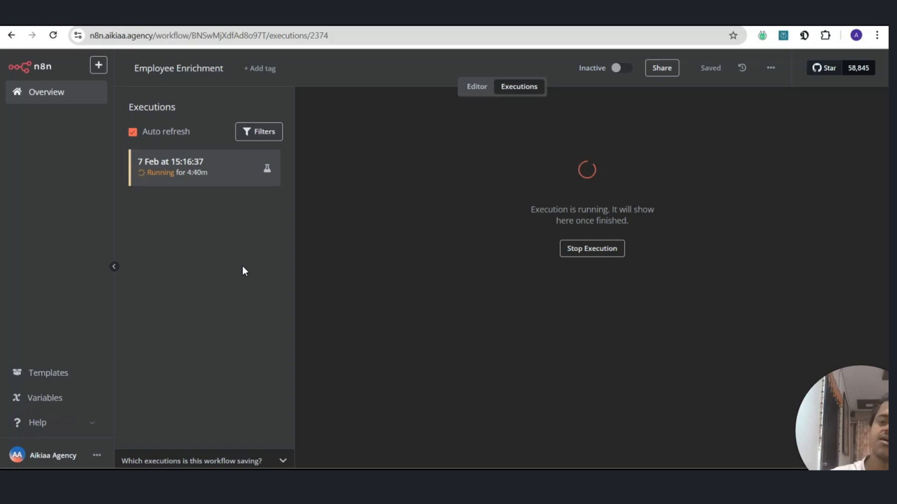
left_click(484, 90)
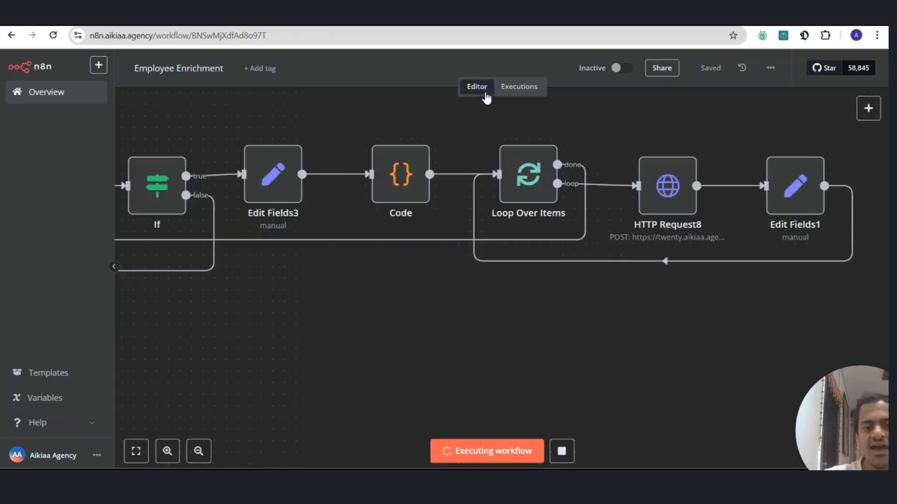
left_click(531, 93)
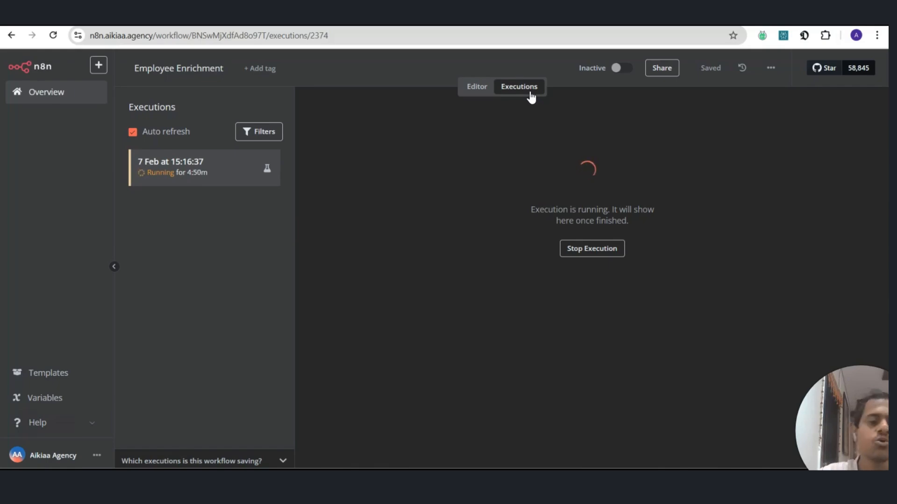
left_click(512, 150)
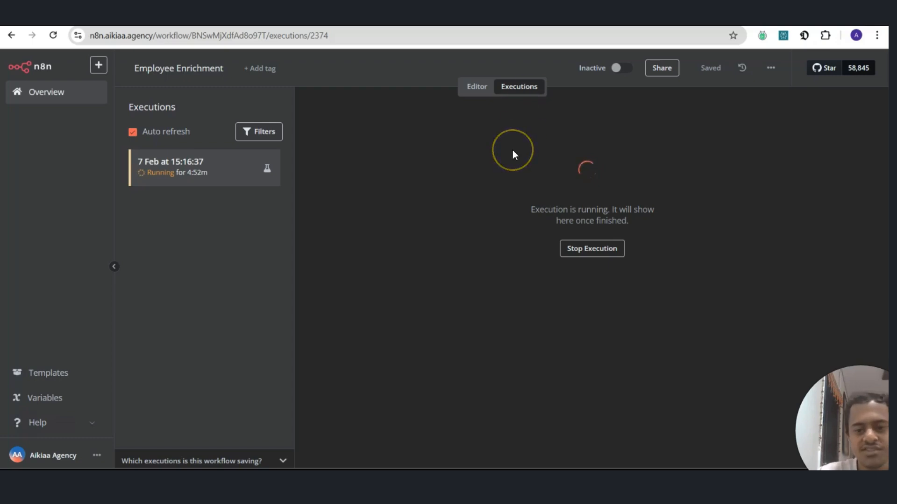
left_click(499, 151)
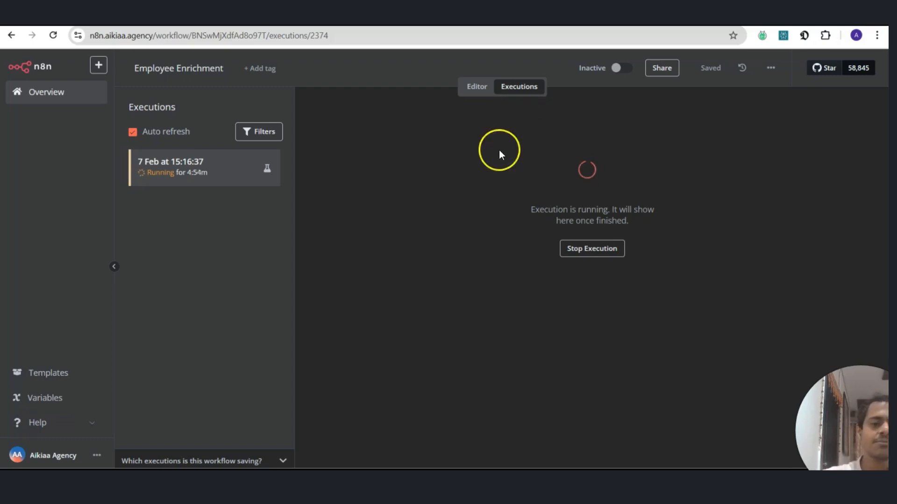
left_click(263, 201)
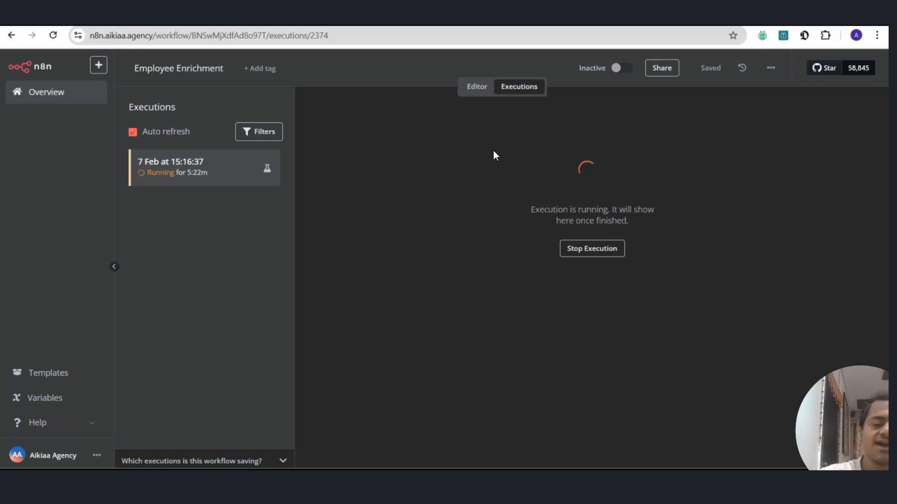
left_click(440, 181)
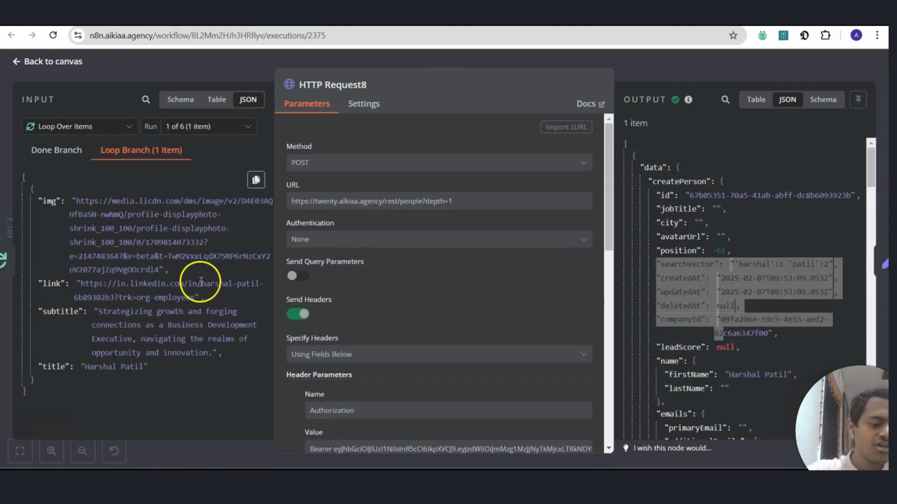
Step: Examine the title, link, img and subtitle fields in the Loop Branch input of HTTP Request8
left_click_drag(86, 374, 129, 372)
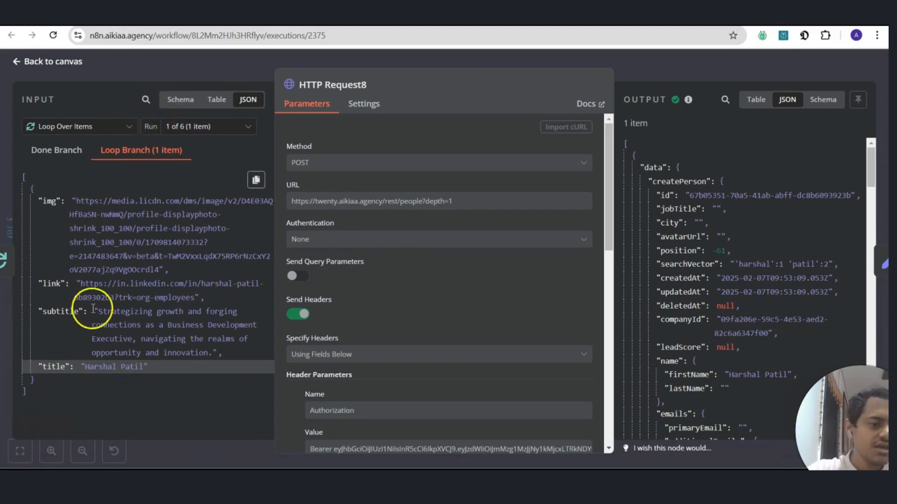
left_click_drag(183, 284, 241, 201)
left_click(180, 286)
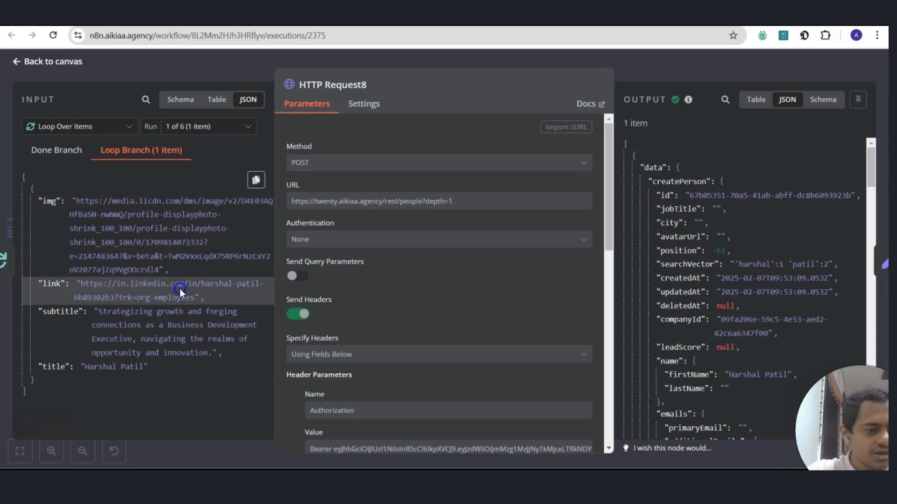
left_click_drag(78, 201, 194, 270)
left_click(193, 266)
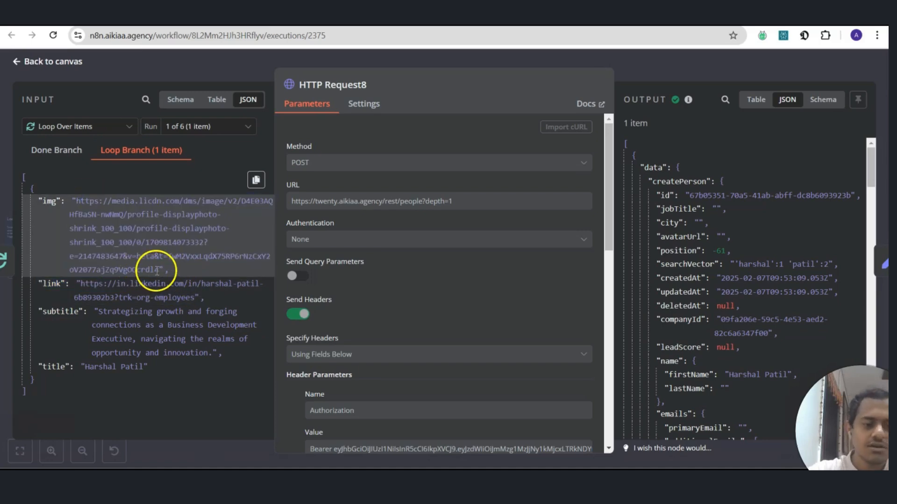
double_click(174, 230)
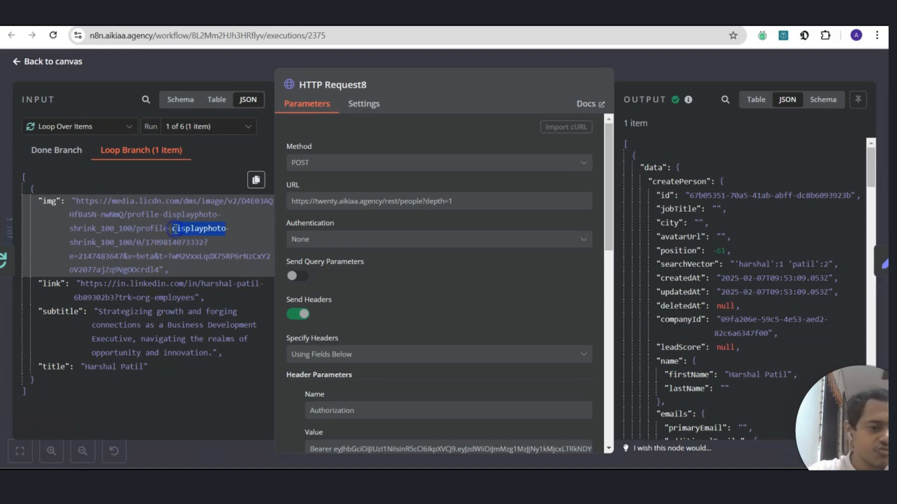
left_click_drag(76, 283, 195, 297)
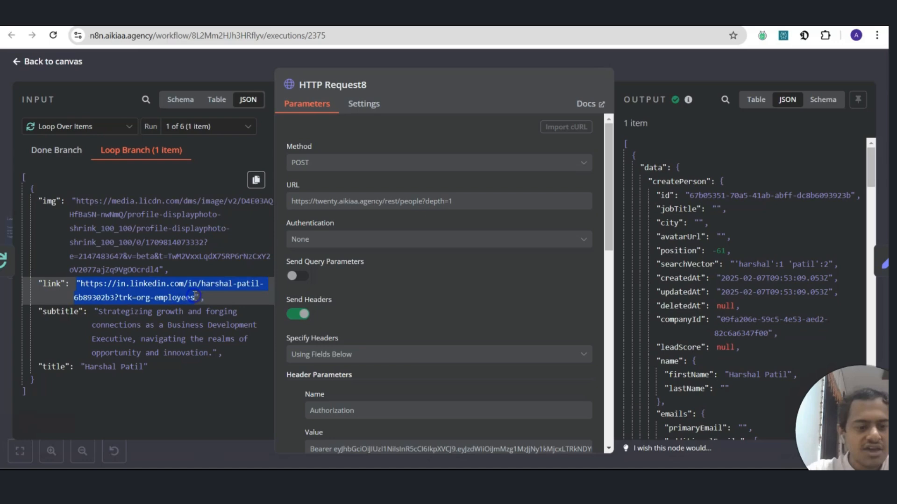
left_click_drag(98, 311, 118, 319)
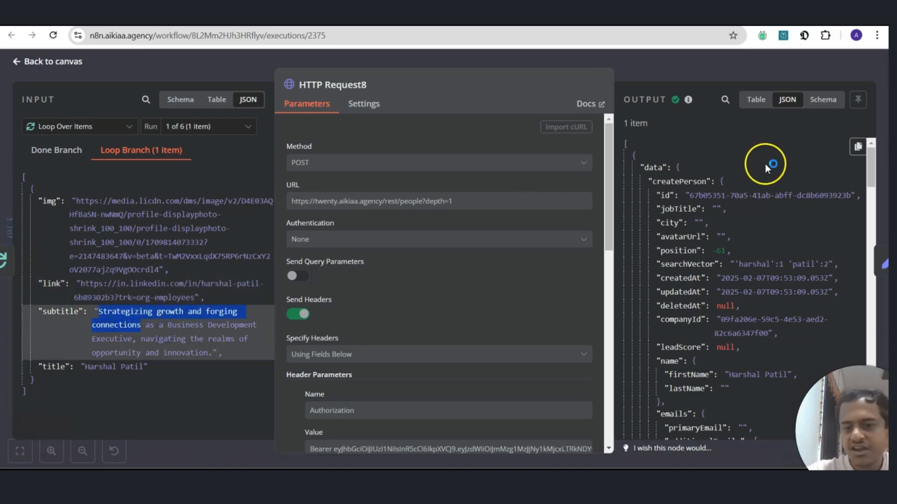
Step: Examine the createPerson output of HTTP Request8, including the name and linkedinLink fields
scroll(722, 283, "down", 2)
scroll(722, 283, "up", 2)
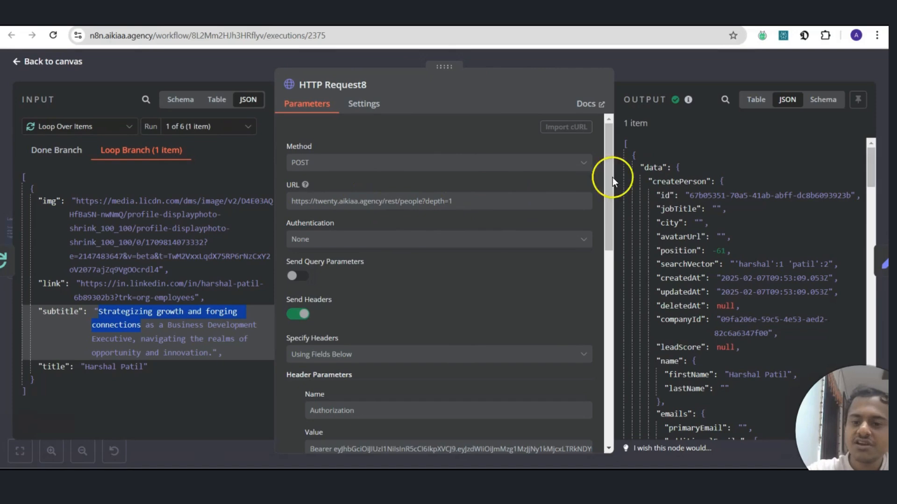
left_click_drag(655, 181, 725, 429)
left_click(720, 269)
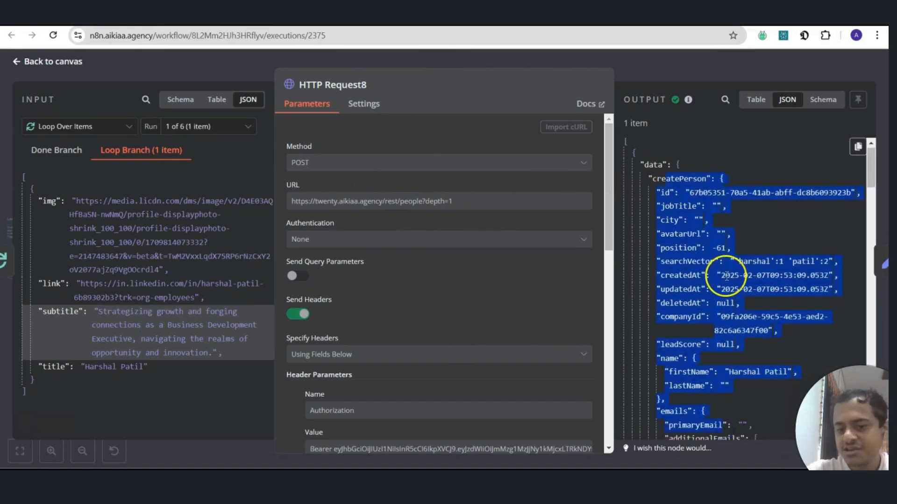
scroll(721, 270, "down", 6)
left_click(779, 177)
left_click_drag(765, 204, 747, 218)
scroll(767, 259, "up", 5)
left_click(767, 259)
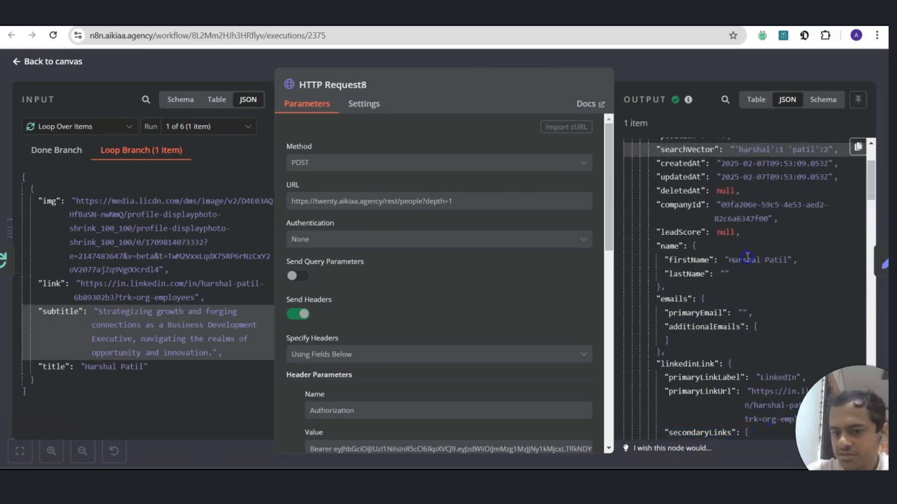
scroll(761, 258, "down", 5)
left_click_drag(753, 255, 825, 285)
Step: Check the company name in the HTTP Request8 output and switch to the People list in Twenty
scroll(812, 287, "down", 5)
scroll(809, 291, "down", 5)
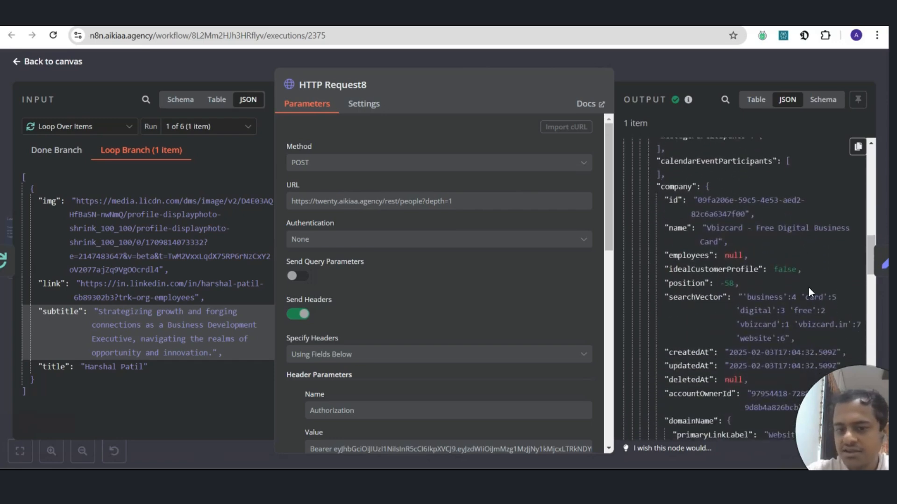
left_click(753, 238)
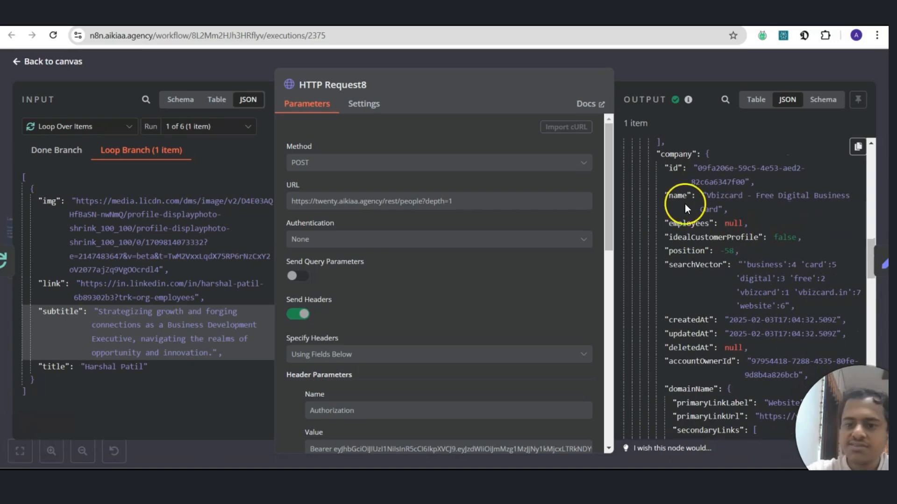
left_click_drag(707, 187, 811, 207)
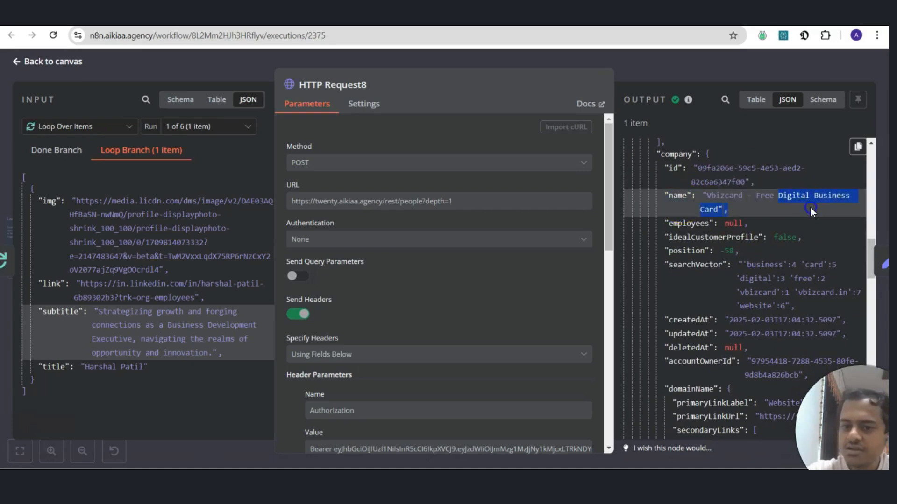
left_click(811, 207)
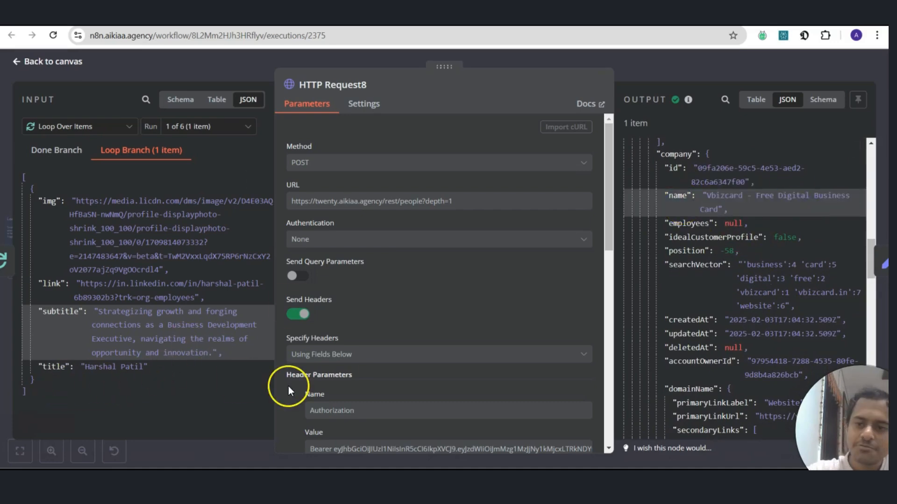
key("ctrl+Tab")
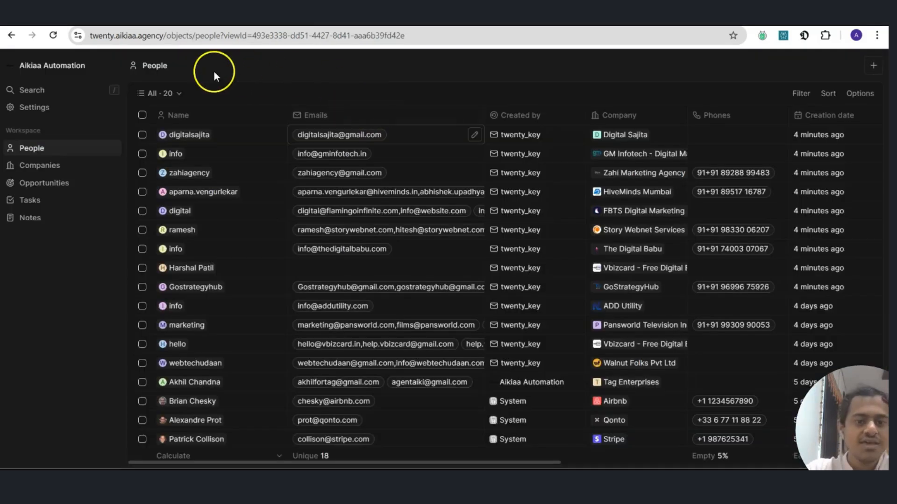